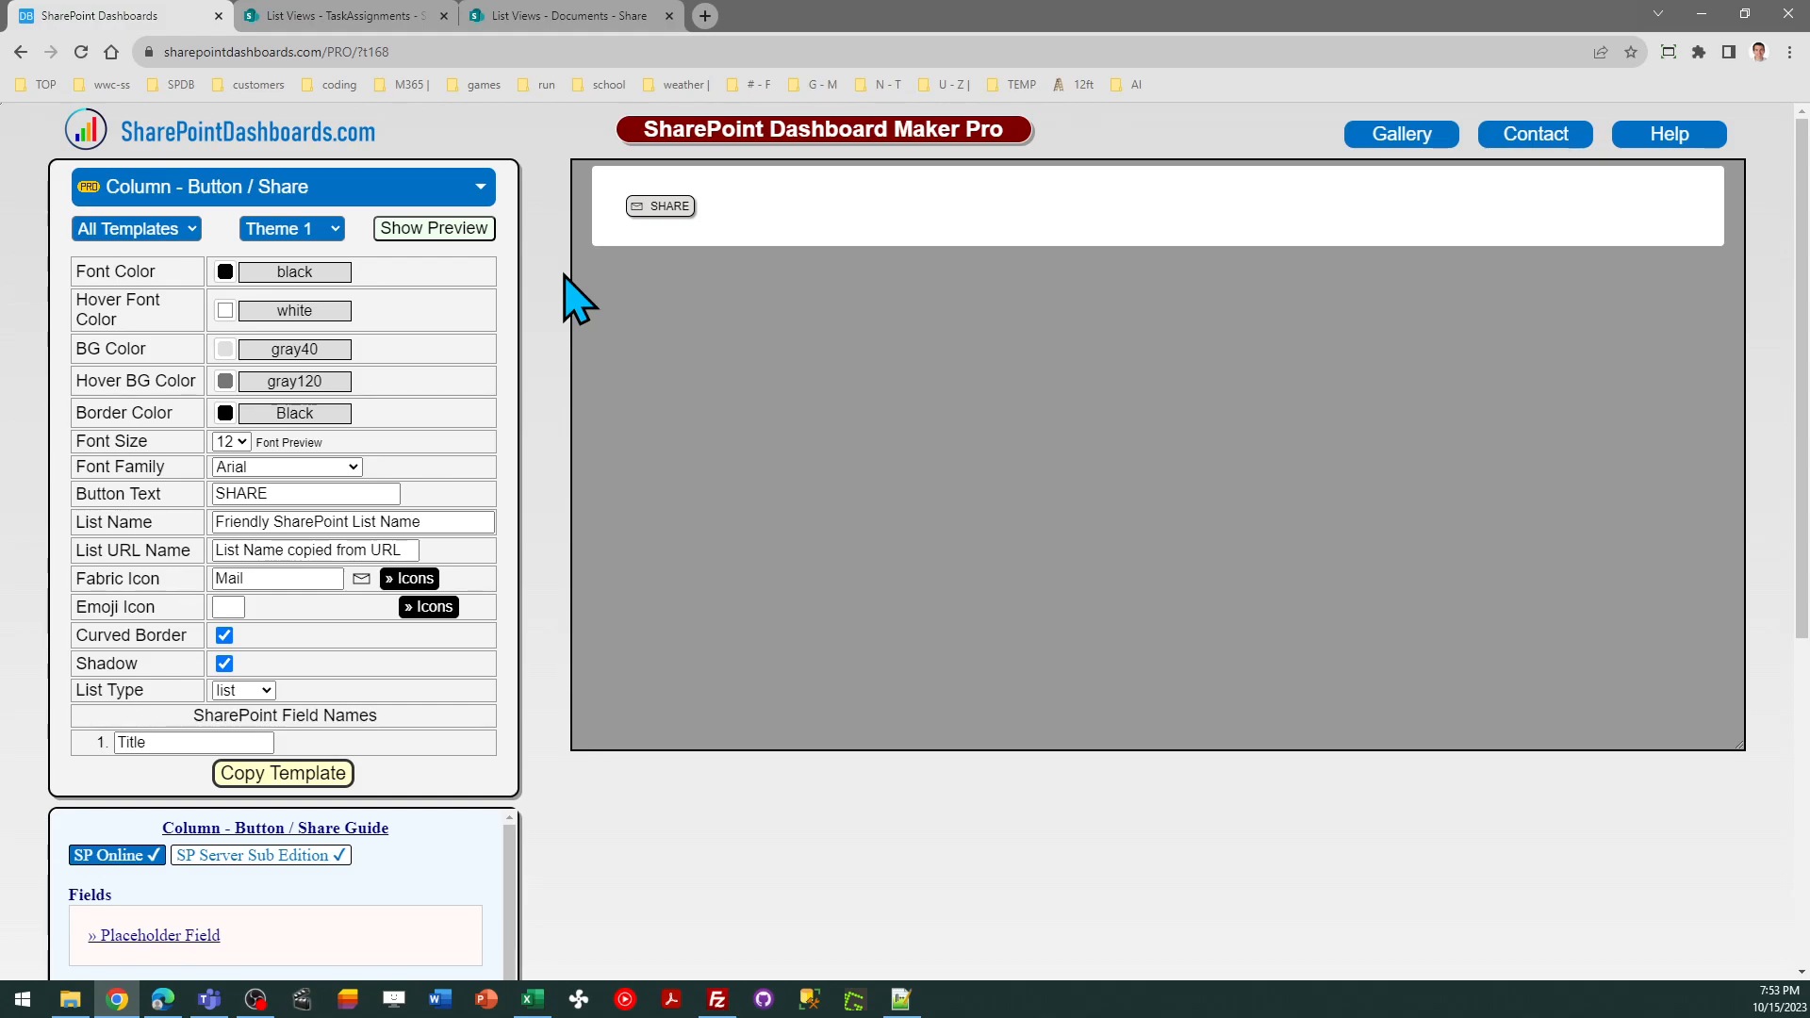
# Look at the Share buttons in the TaskAssignments list and the Documents library, and return to the Column - Button / Share template.
pyautogui.click(370, 17)
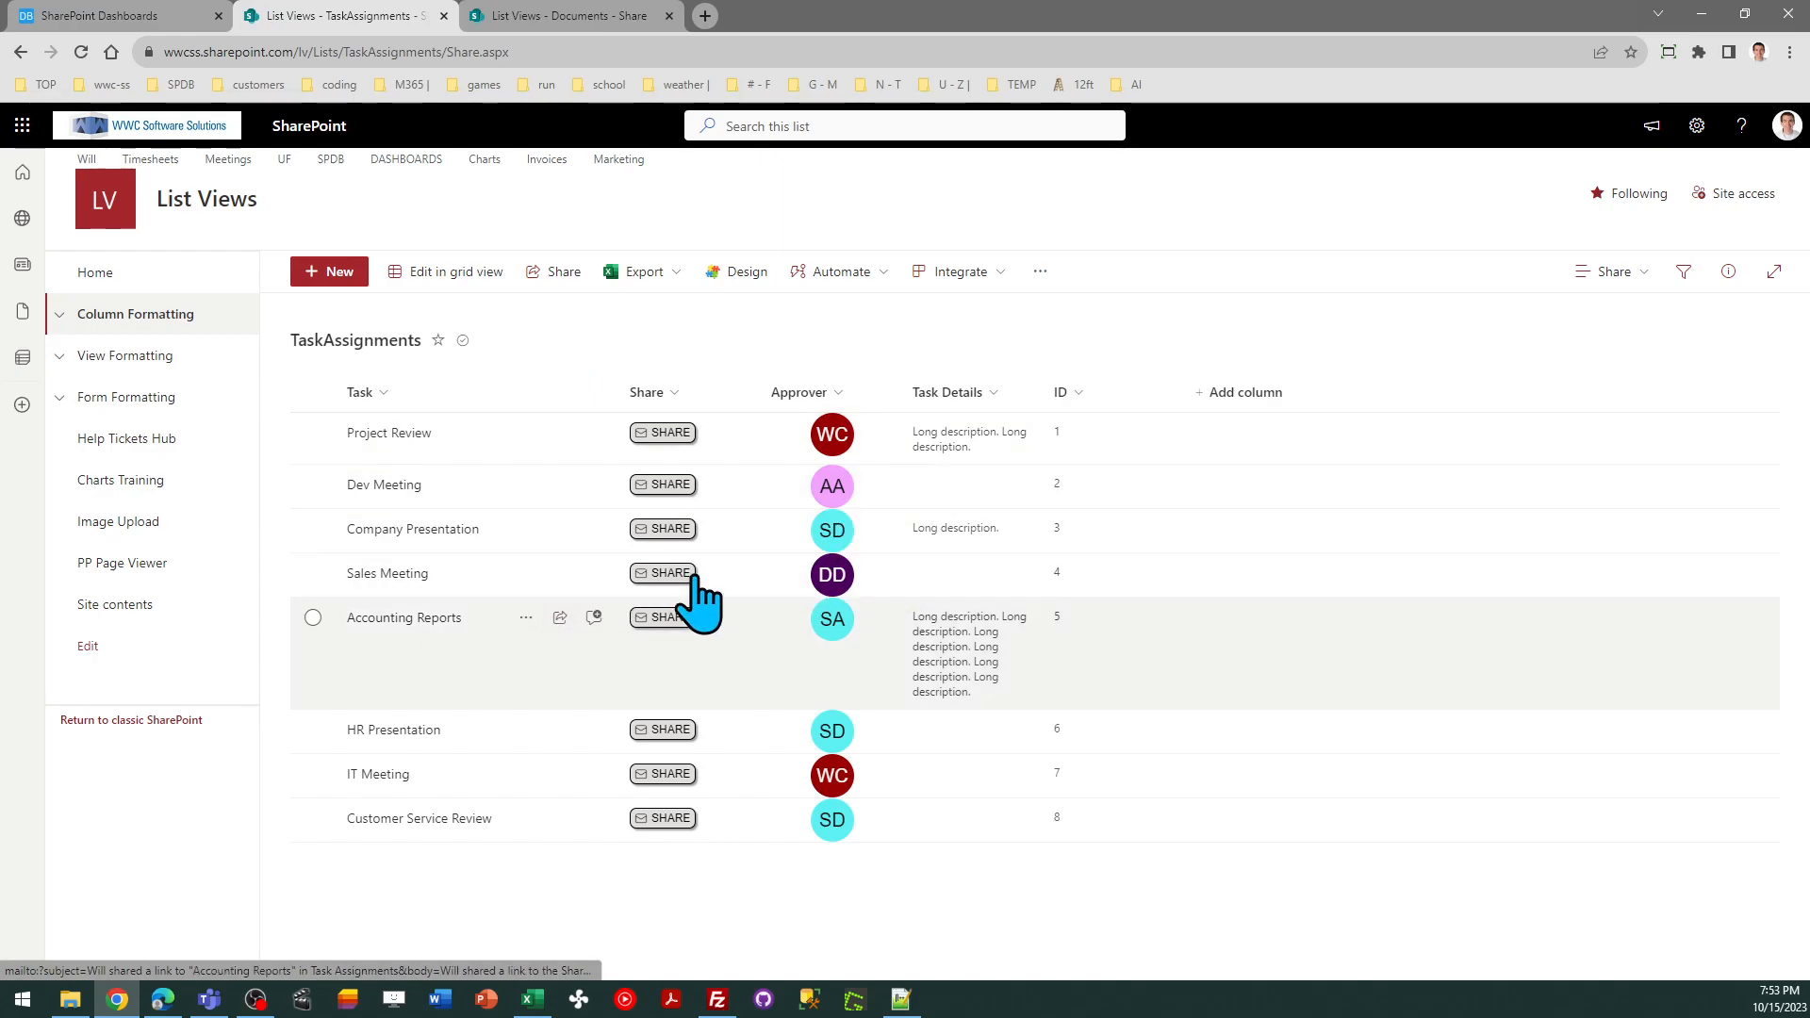
pyautogui.click(554, 21)
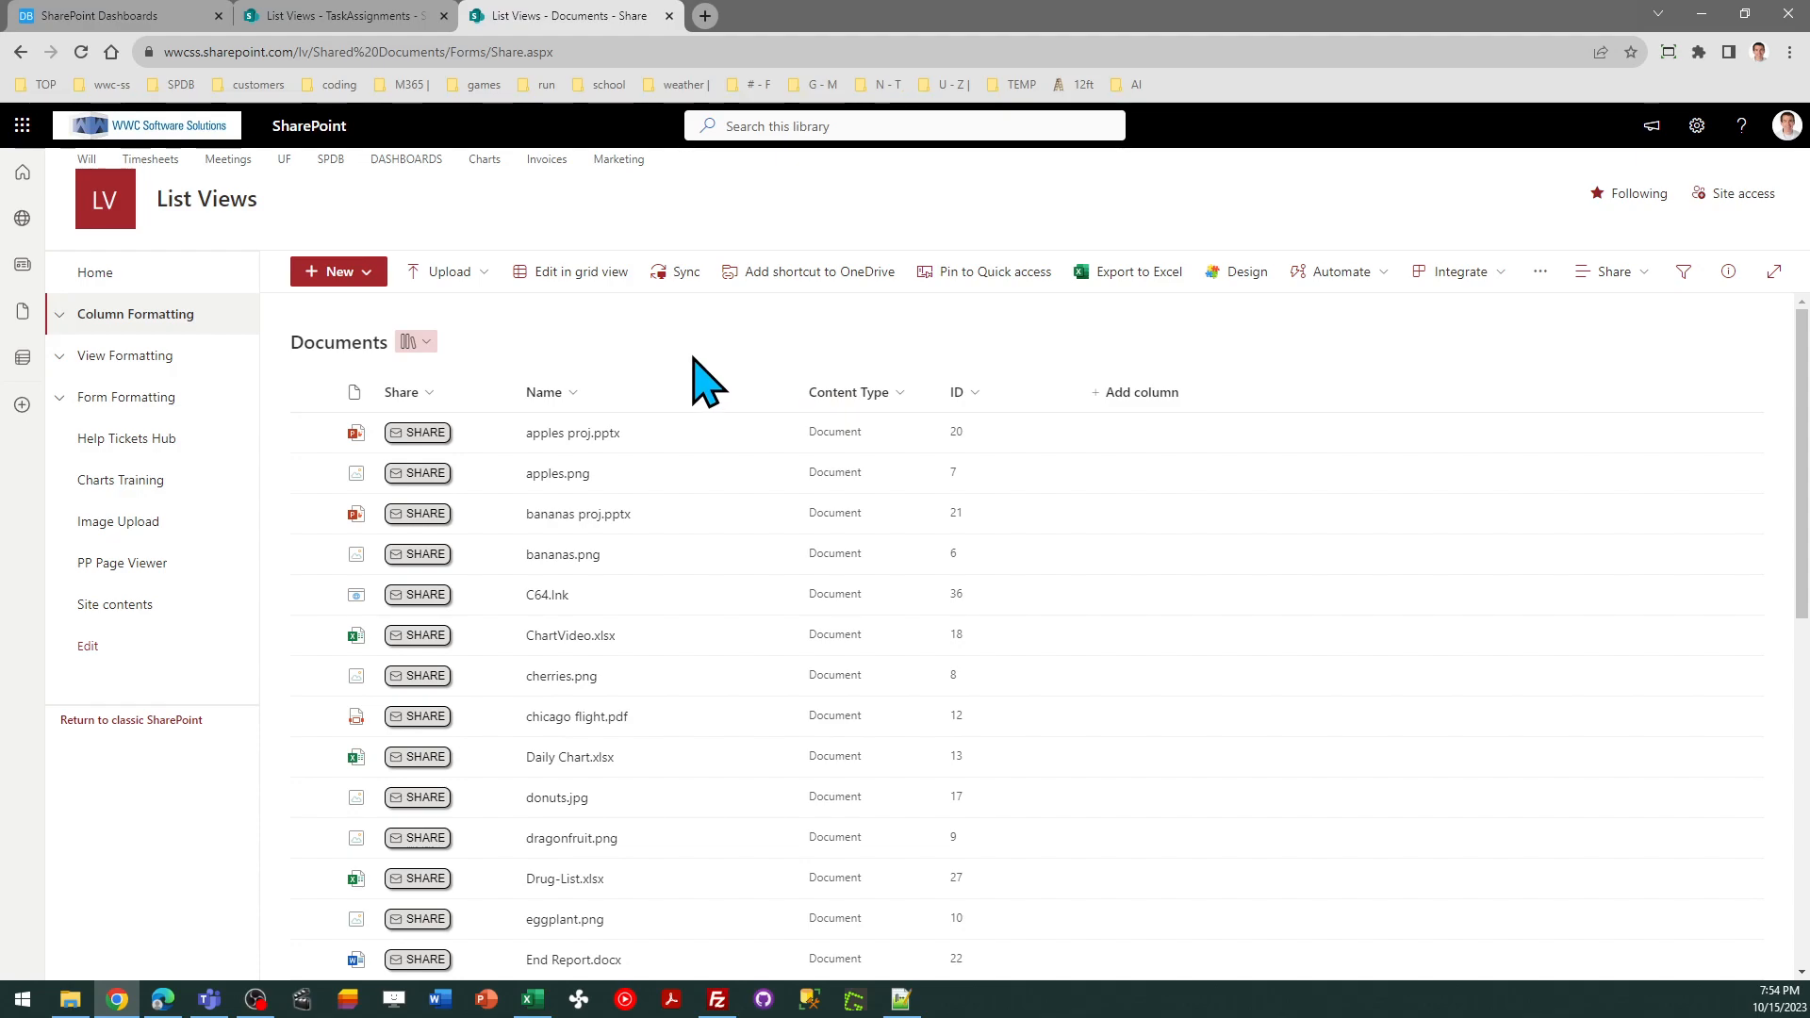
pyautogui.click(94, 17)
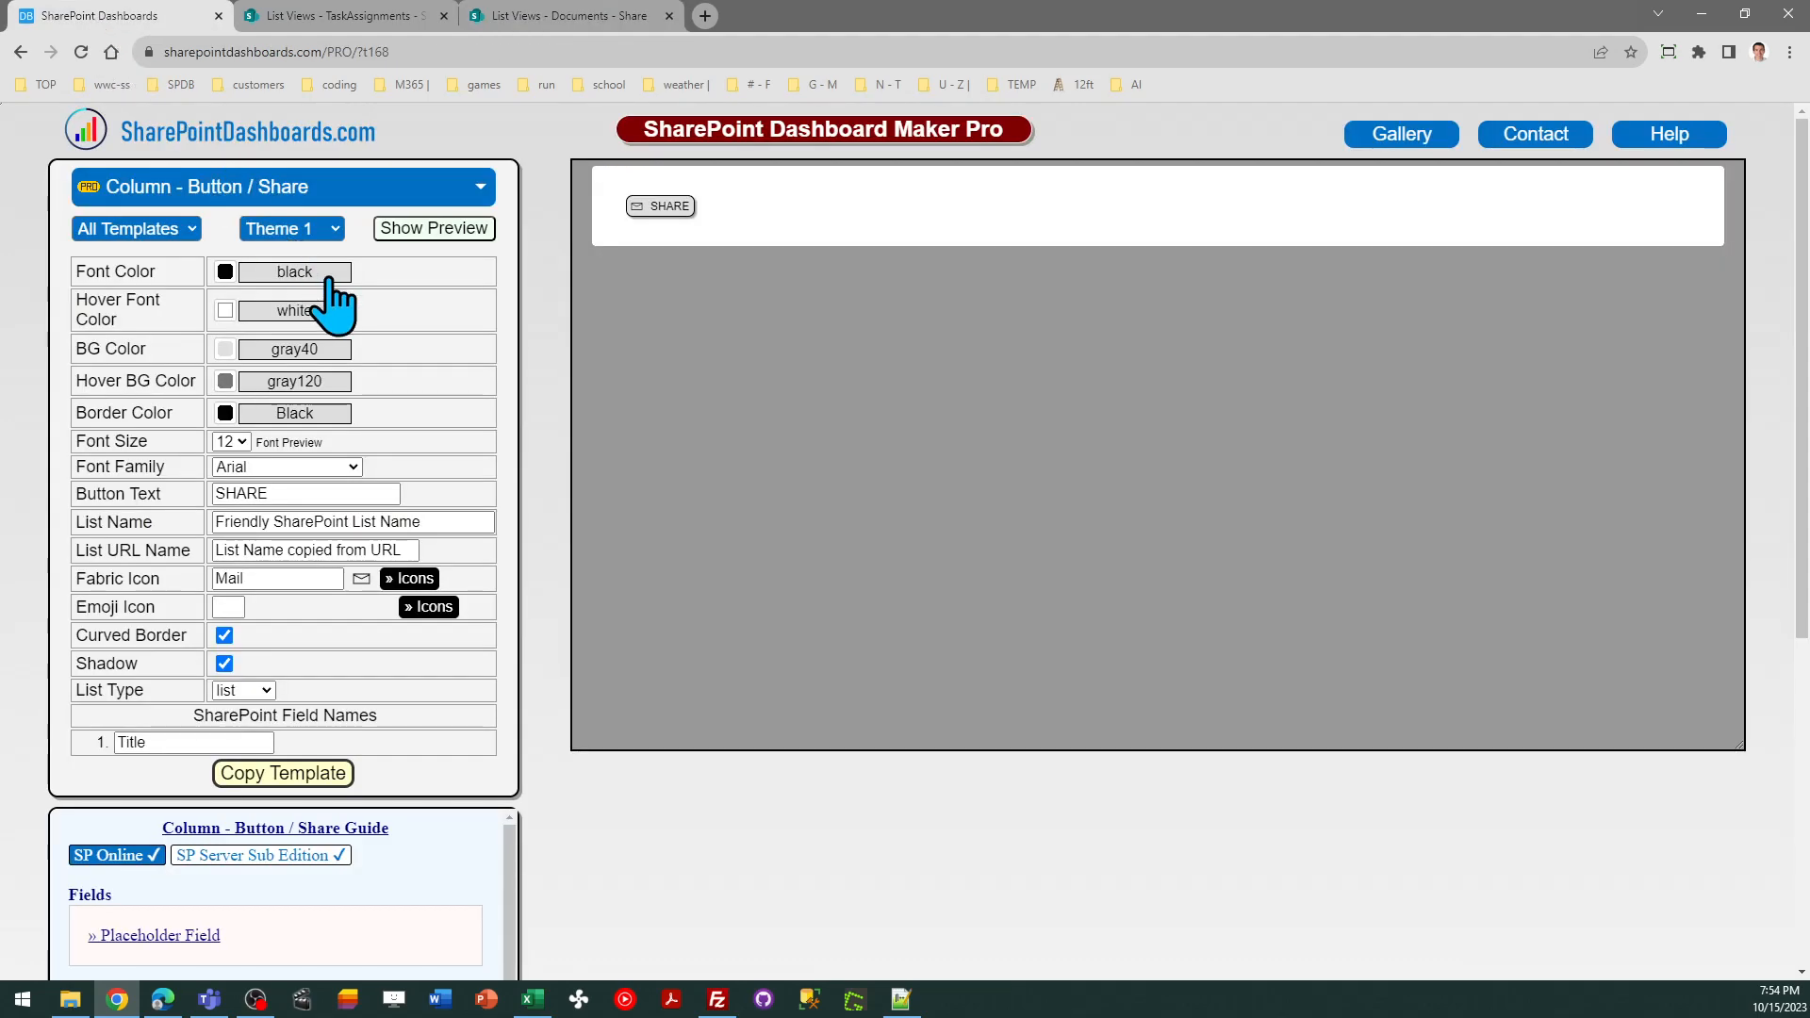
# Try the library option for the template's List Type and set it back to list.
pyautogui.click(267, 691)
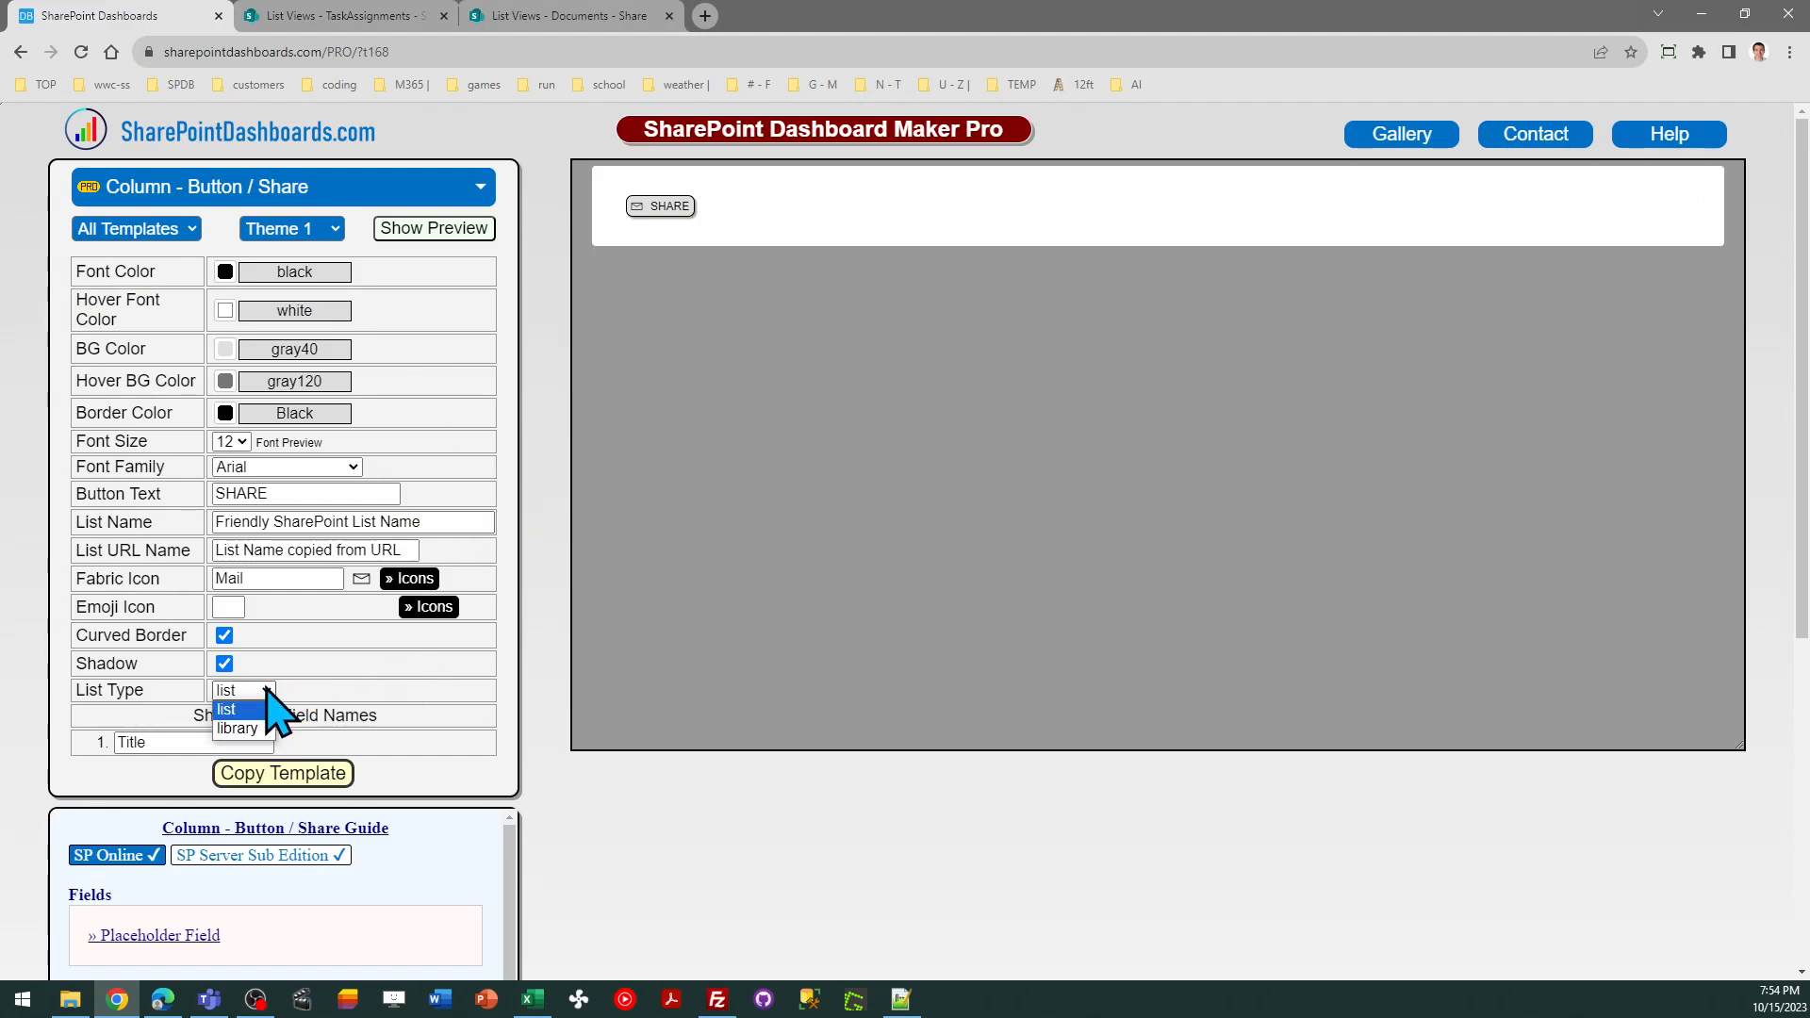
pyautogui.click(265, 722)
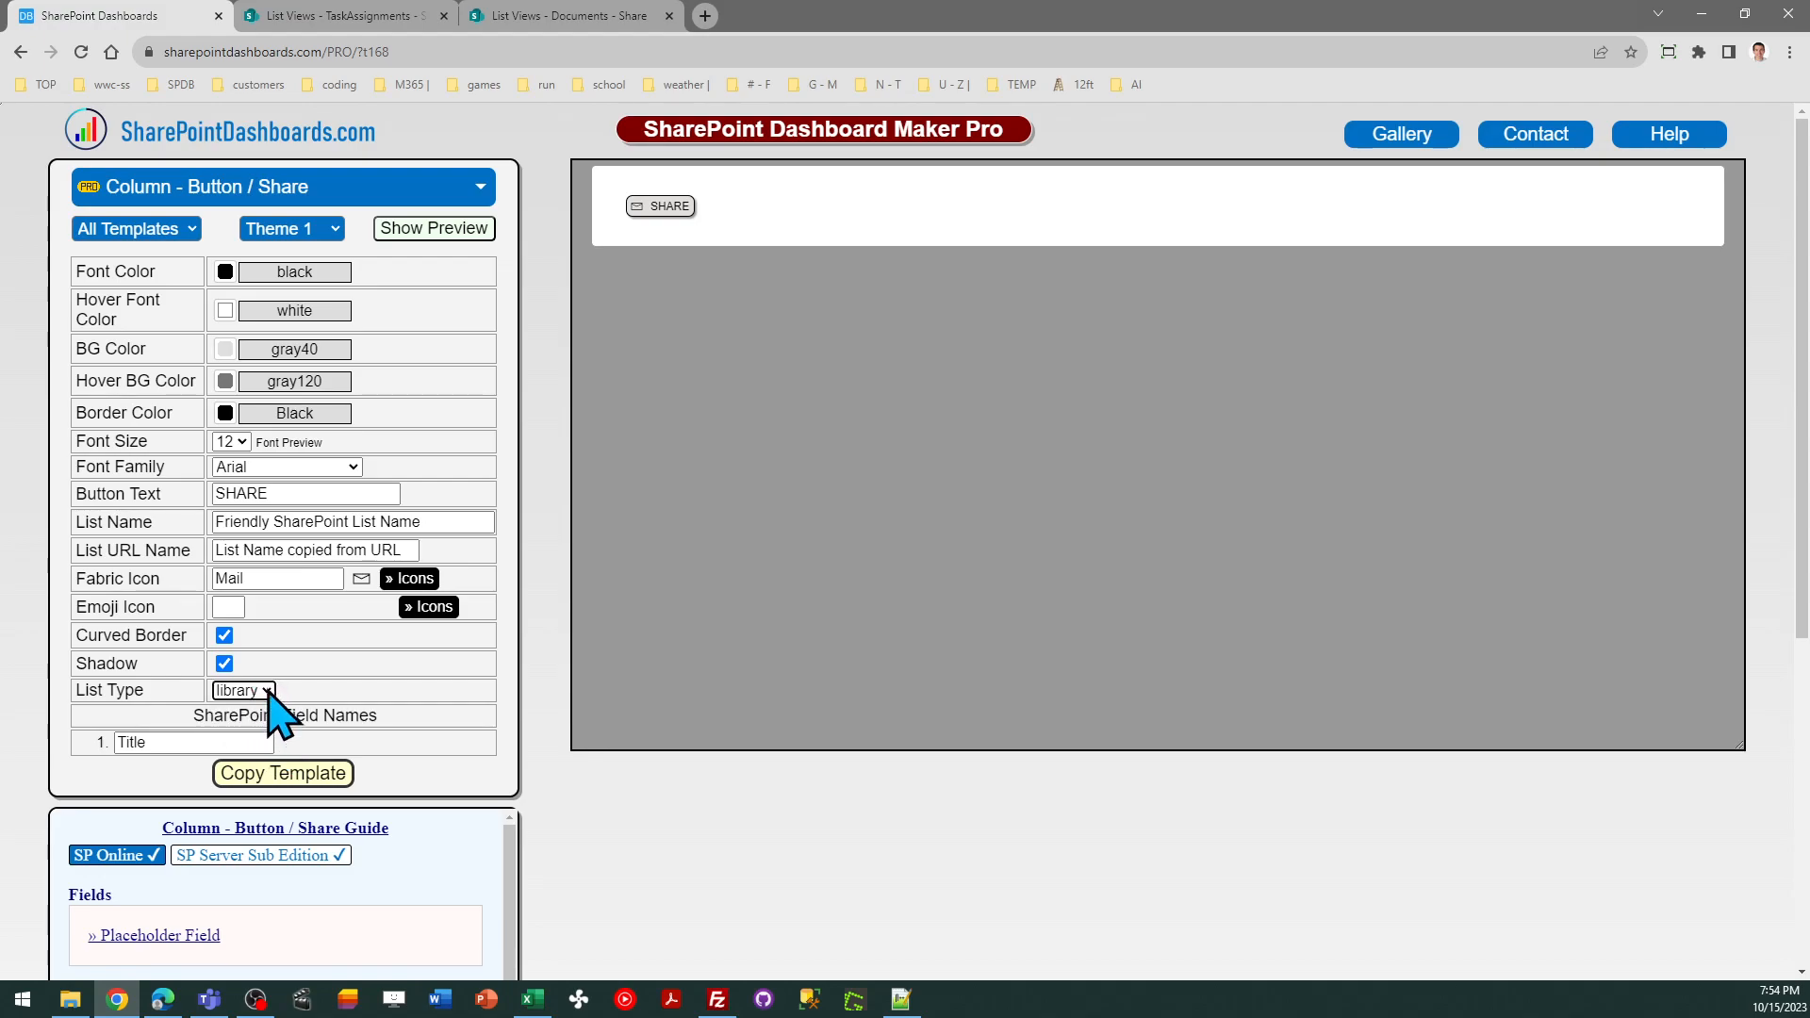
pyautogui.click(268, 691)
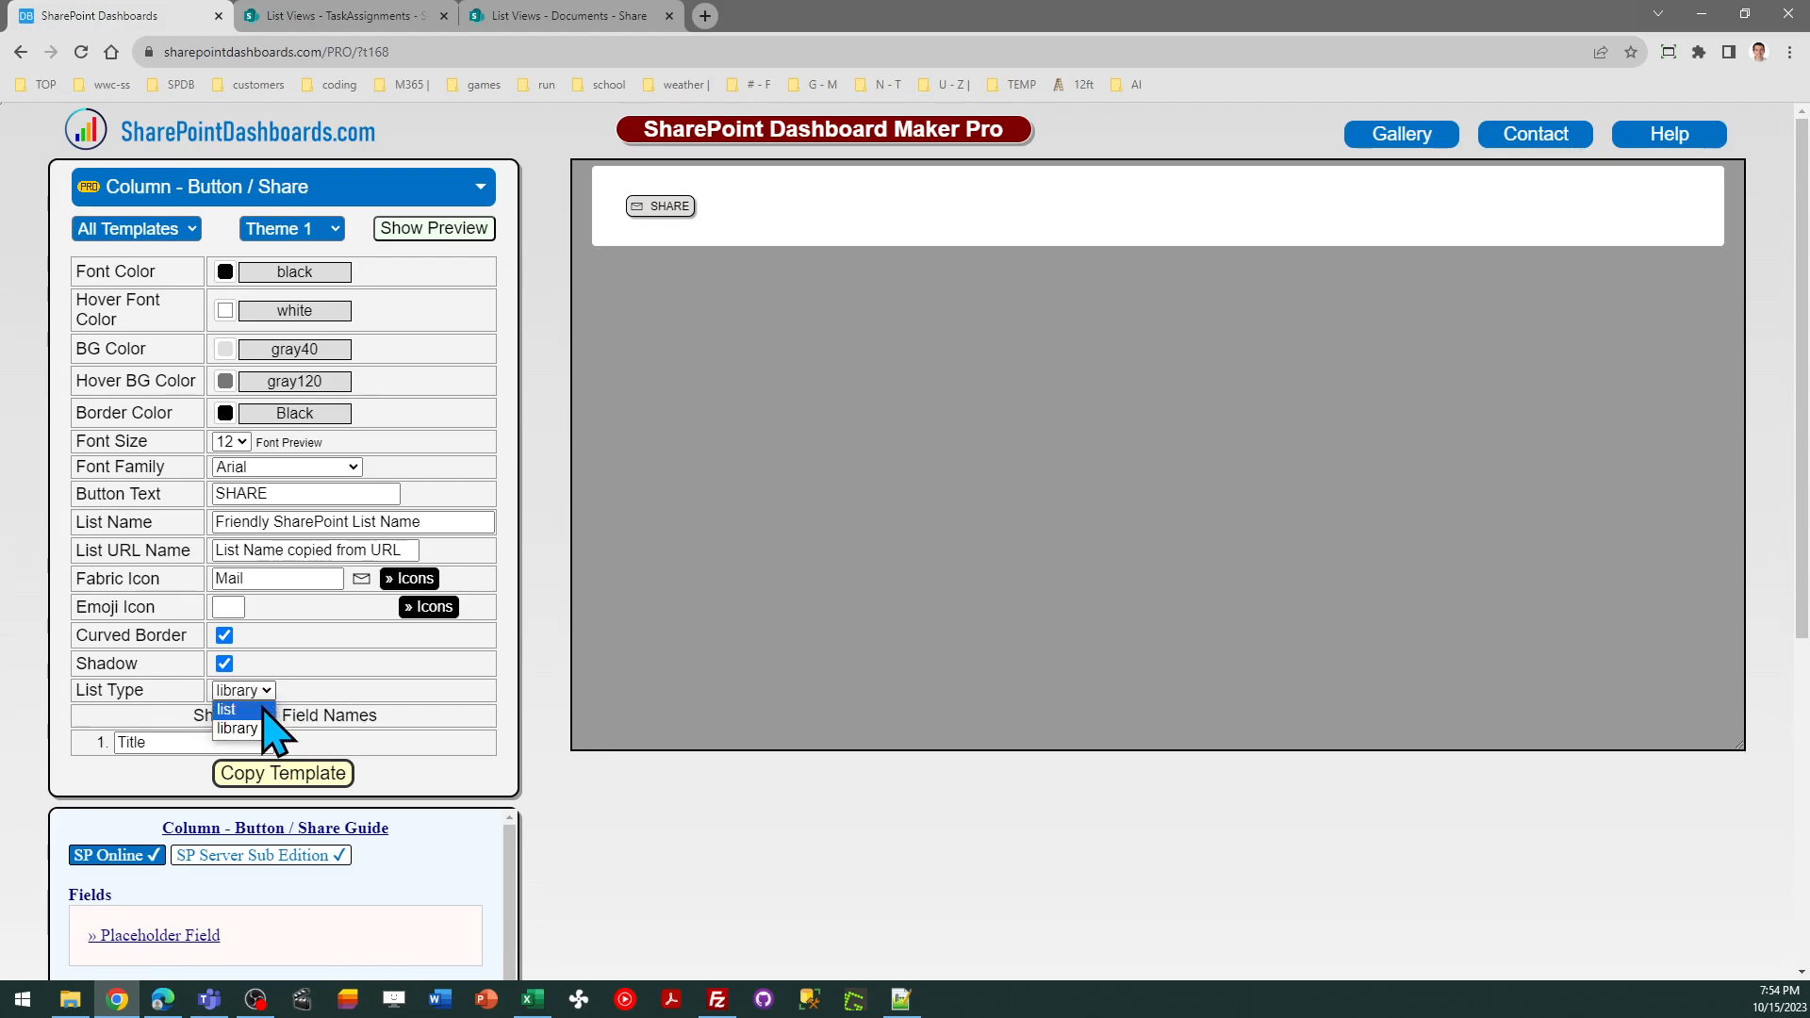
pyautogui.click(264, 709)
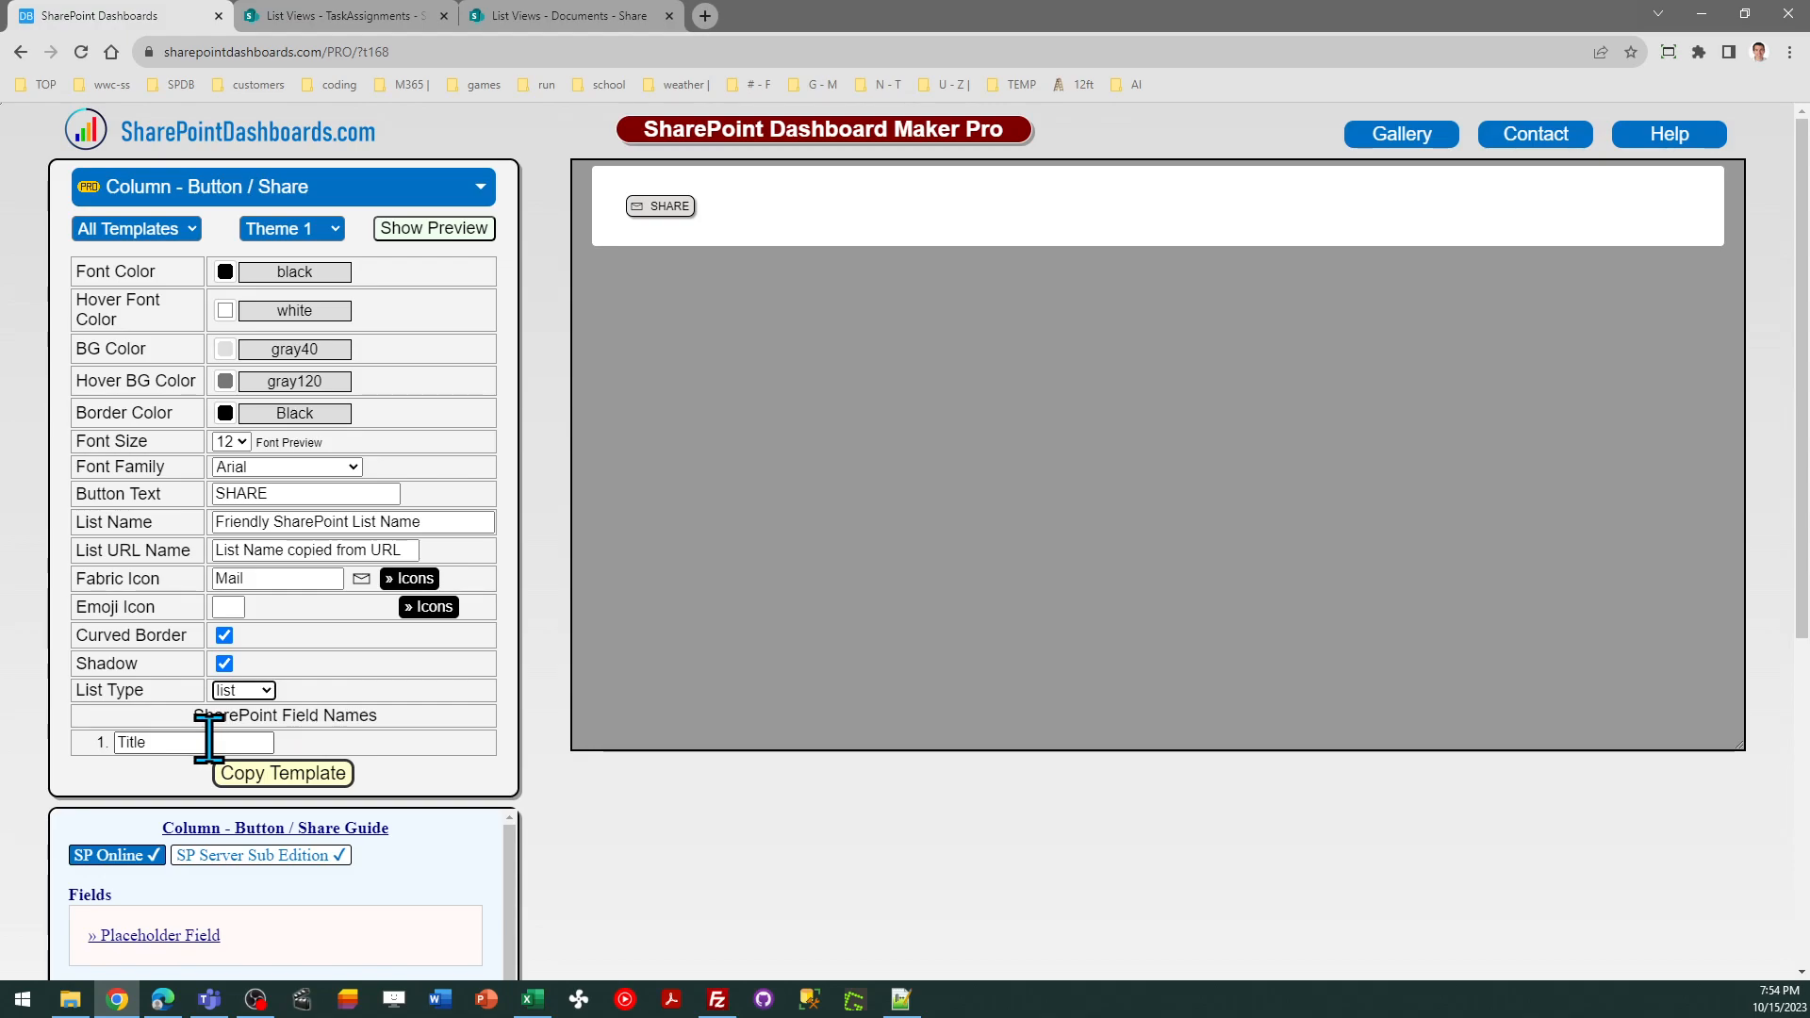
# Compare the template's Title field name with the columns of the TaskAssignments list.
pyautogui.moveTo(153, 741); pyautogui.dragTo(115, 742)
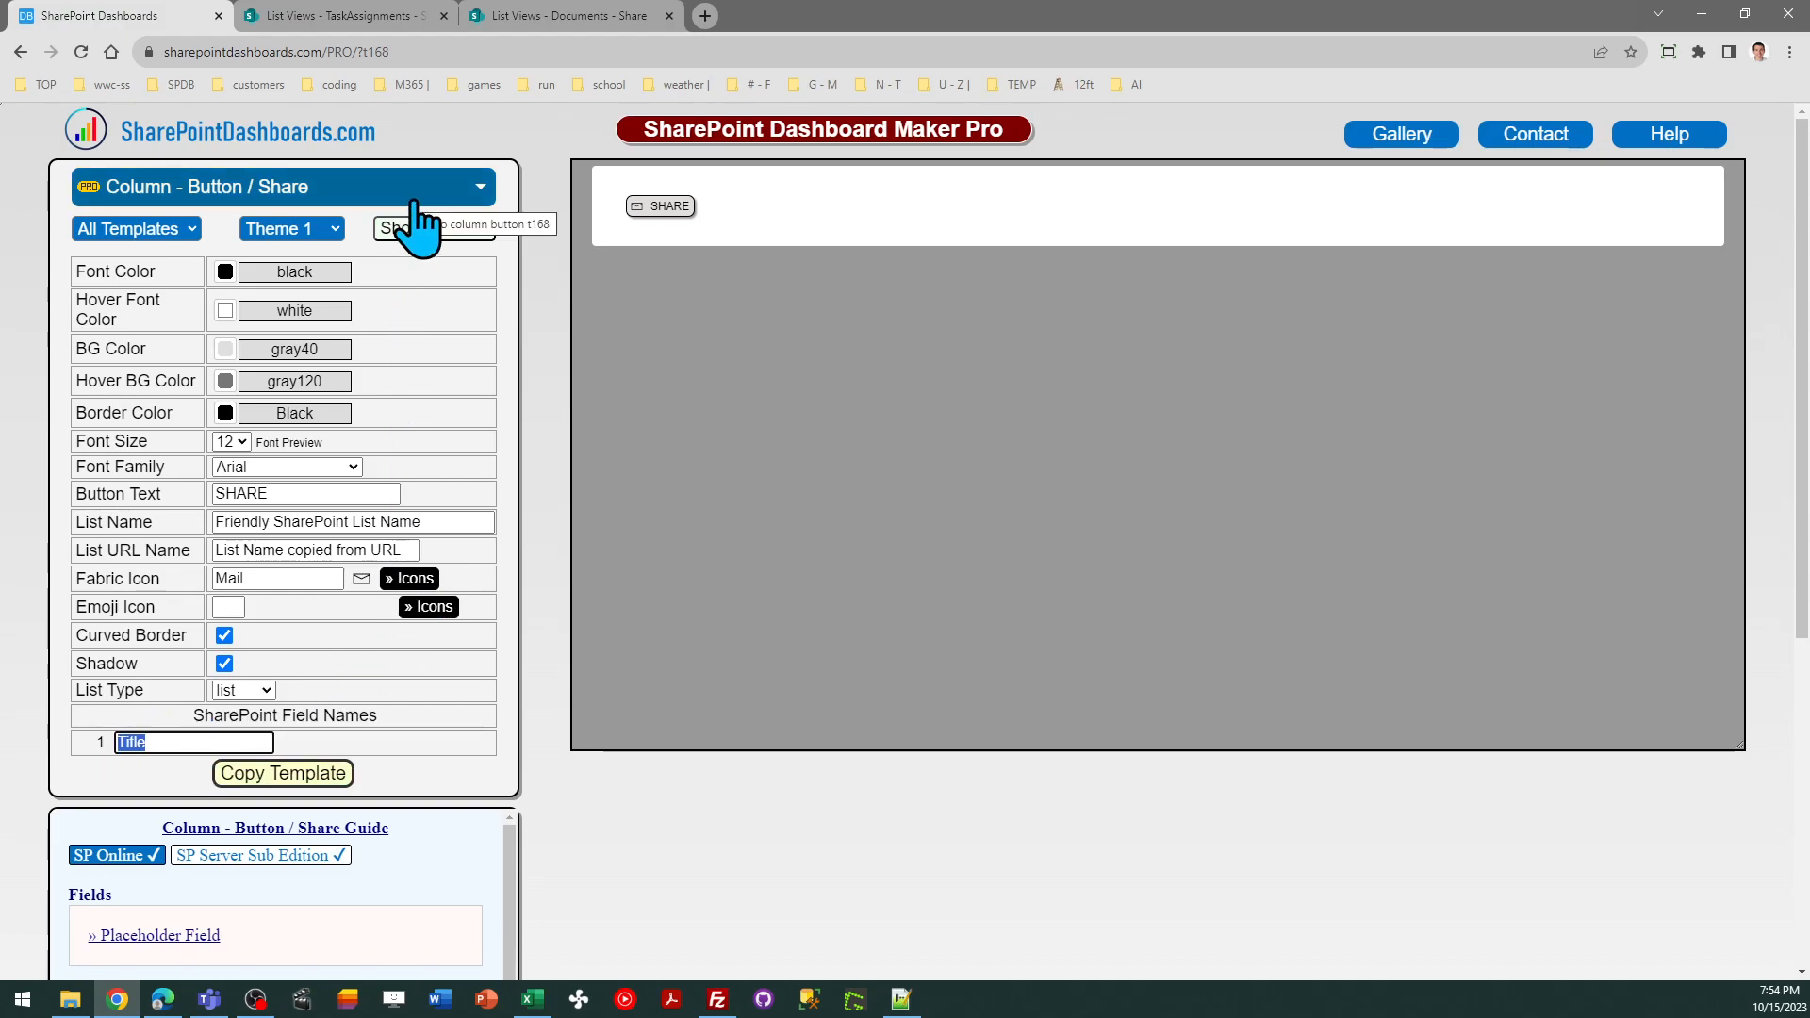
pyautogui.click(363, 16)
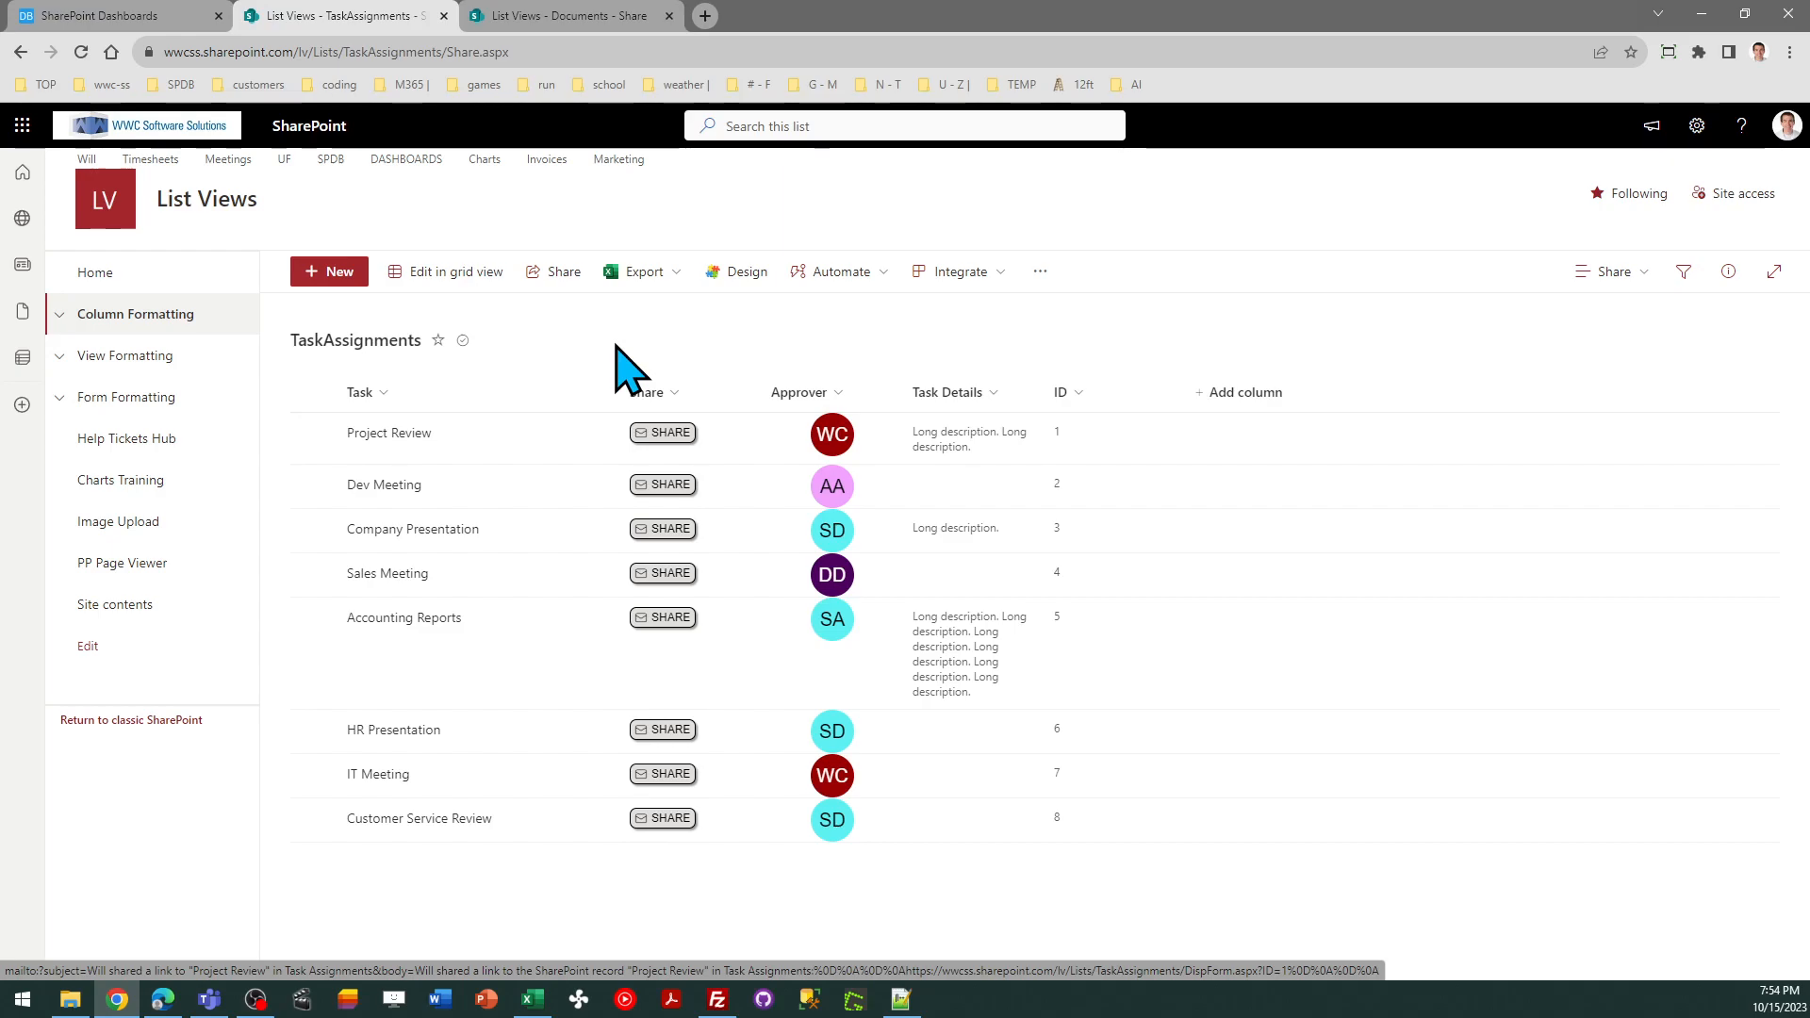
pyautogui.click(141, 16)
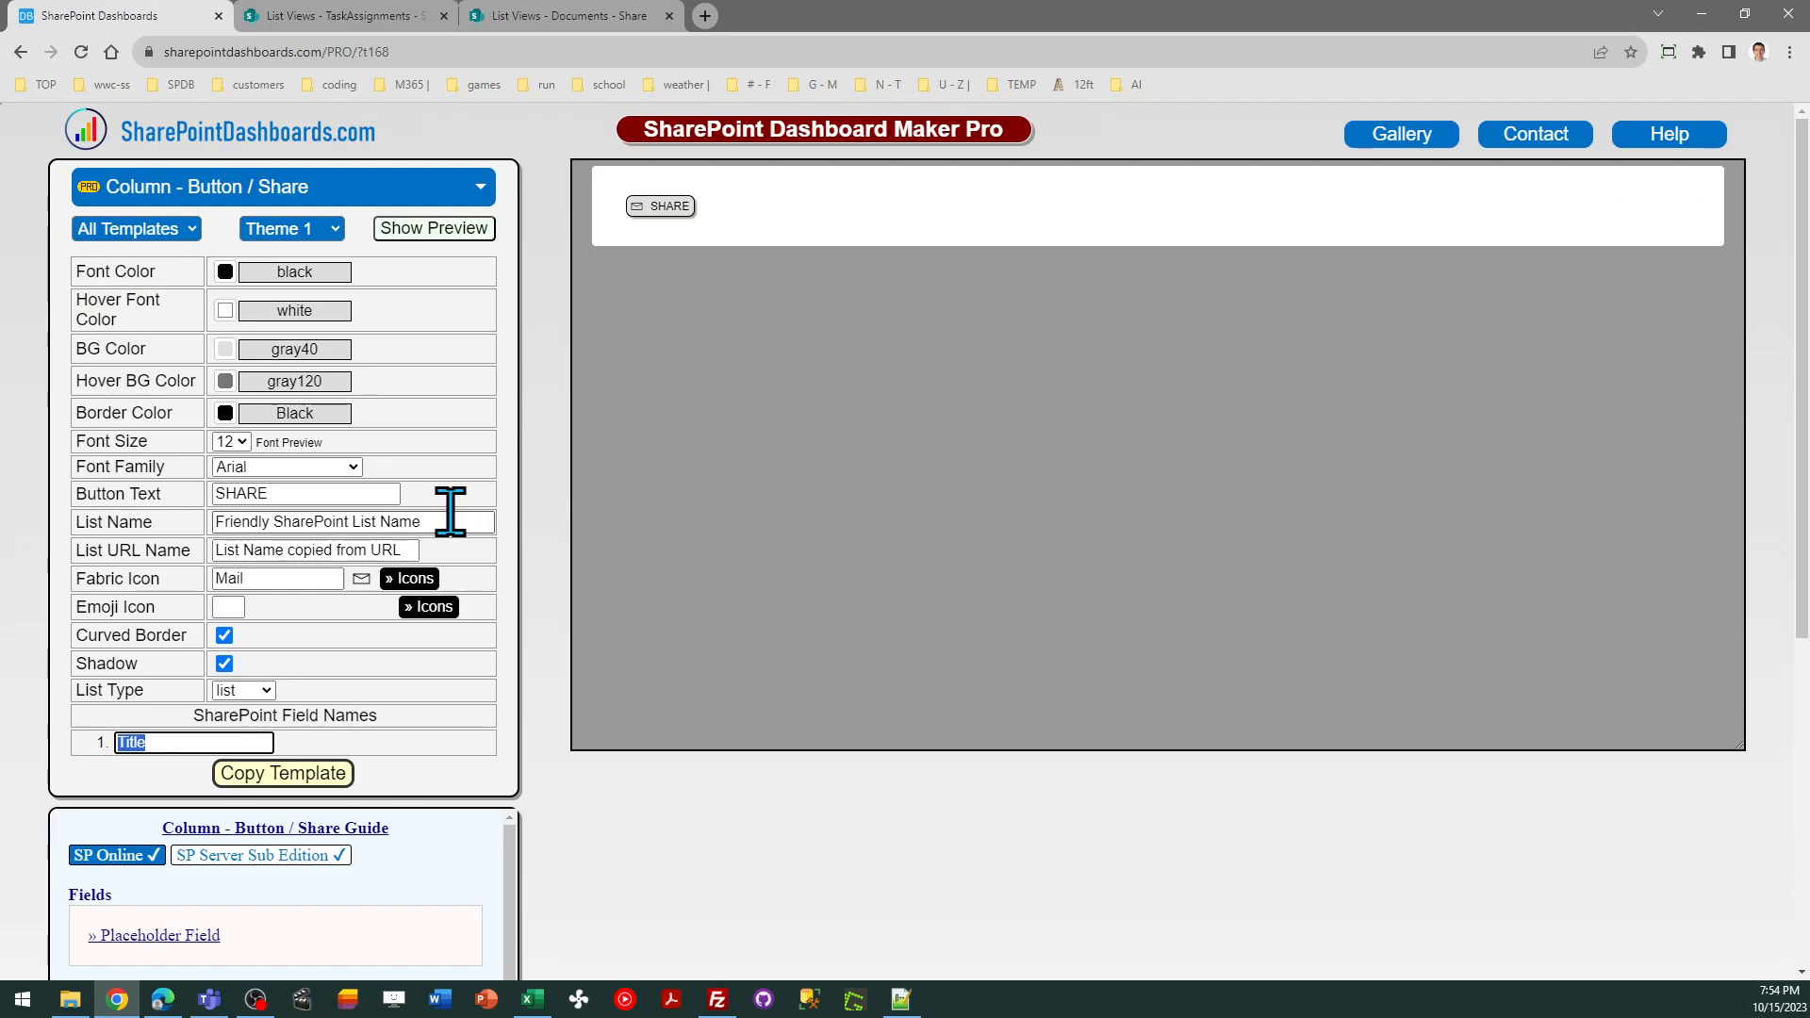
# Copy the list name TaskAssignments from the web address of the SharePoint list.
pyautogui.moveTo(453, 521); pyautogui.dragTo(209, 524)
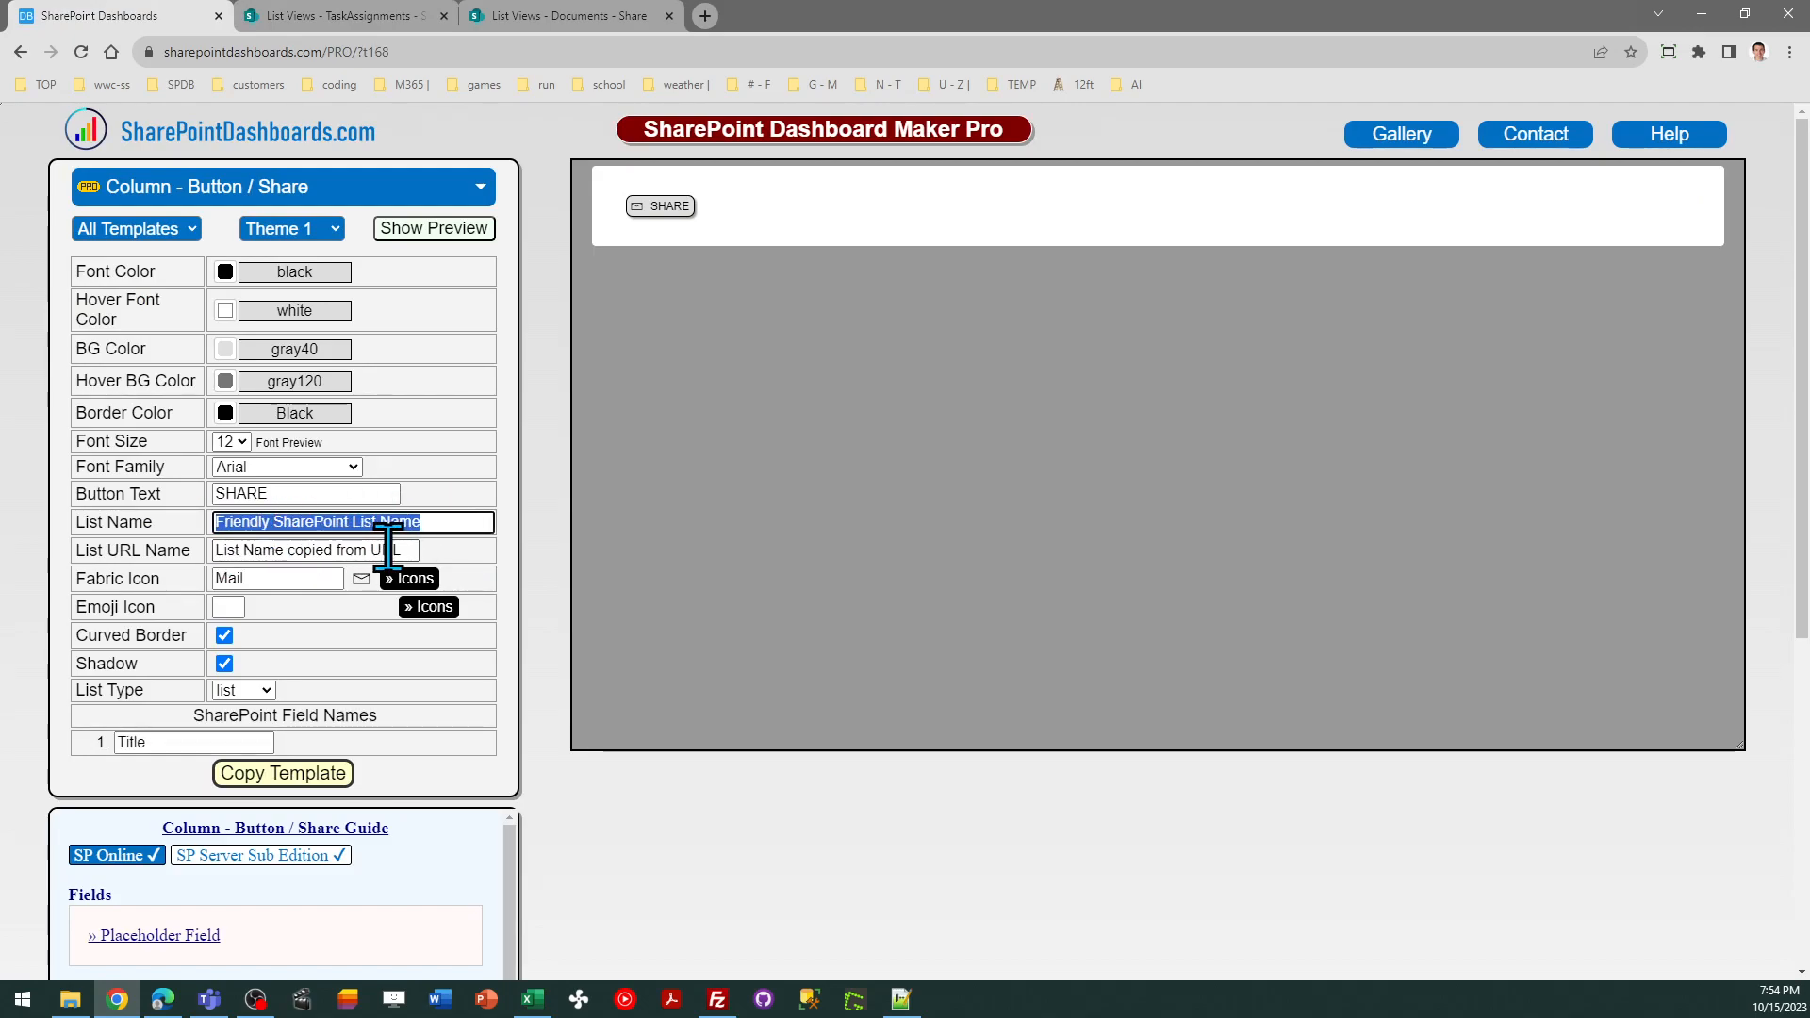
pyautogui.click(373, 16)
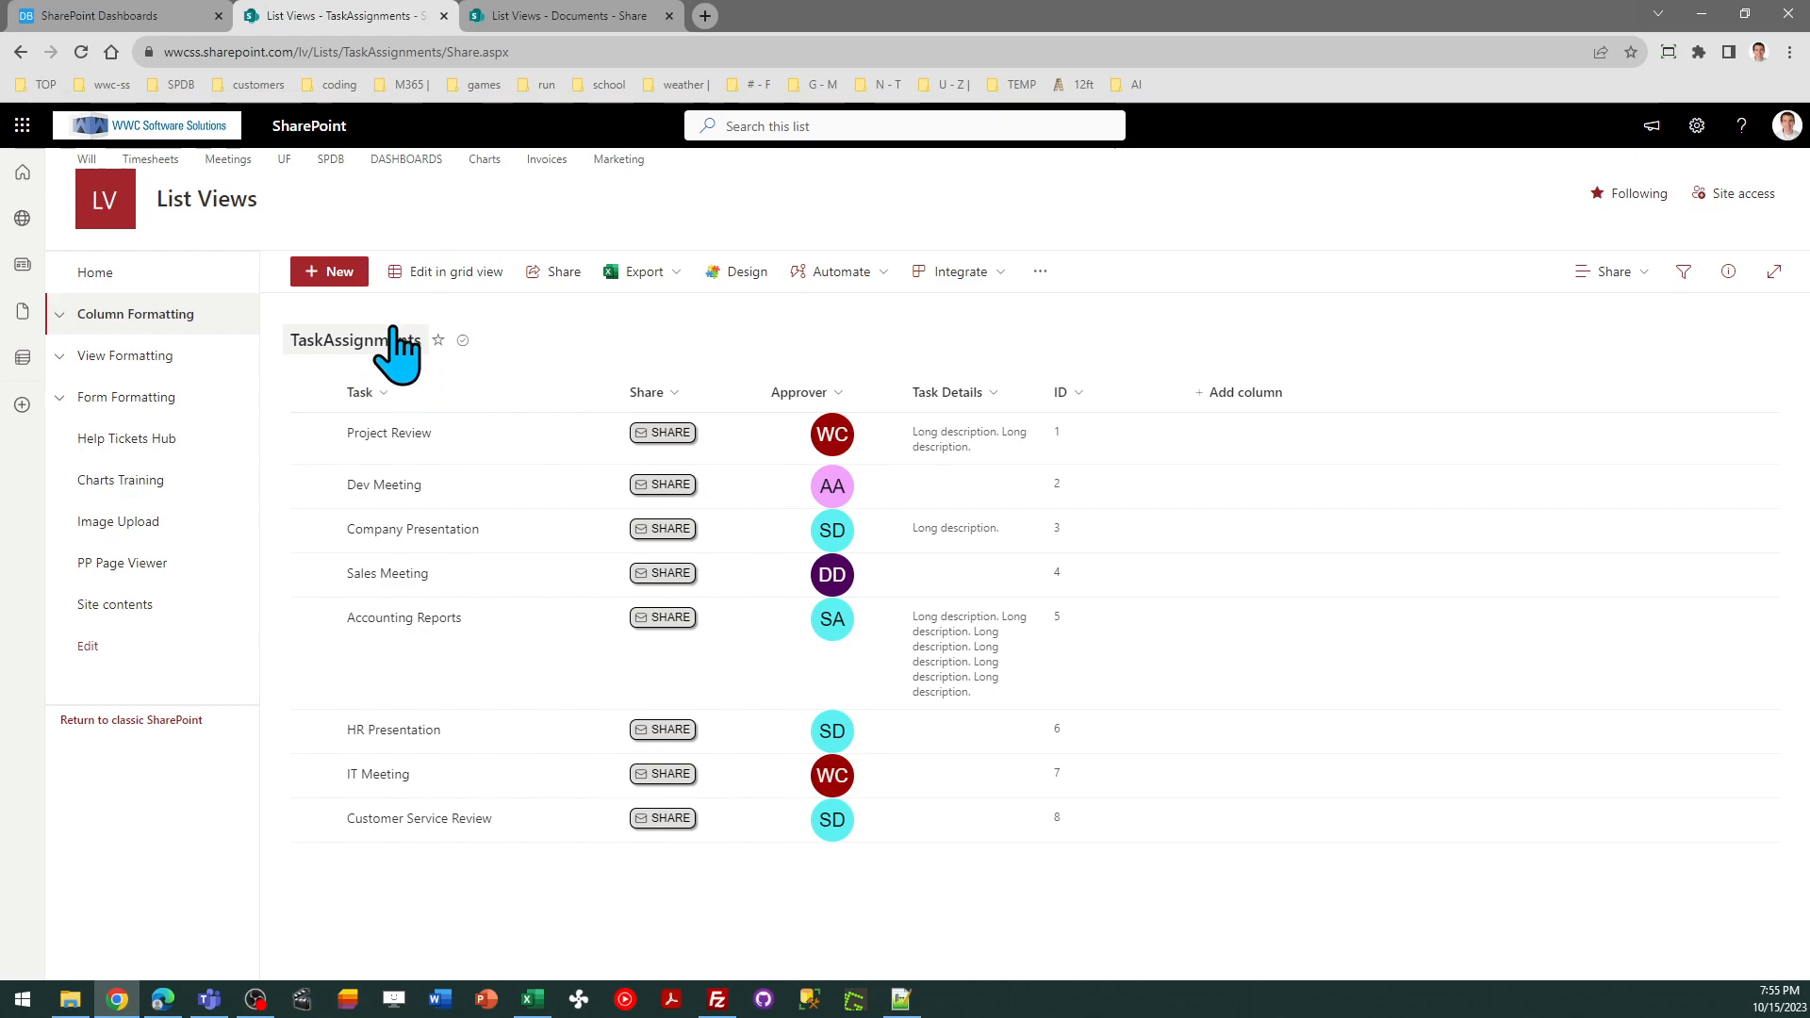
pyautogui.click(447, 52)
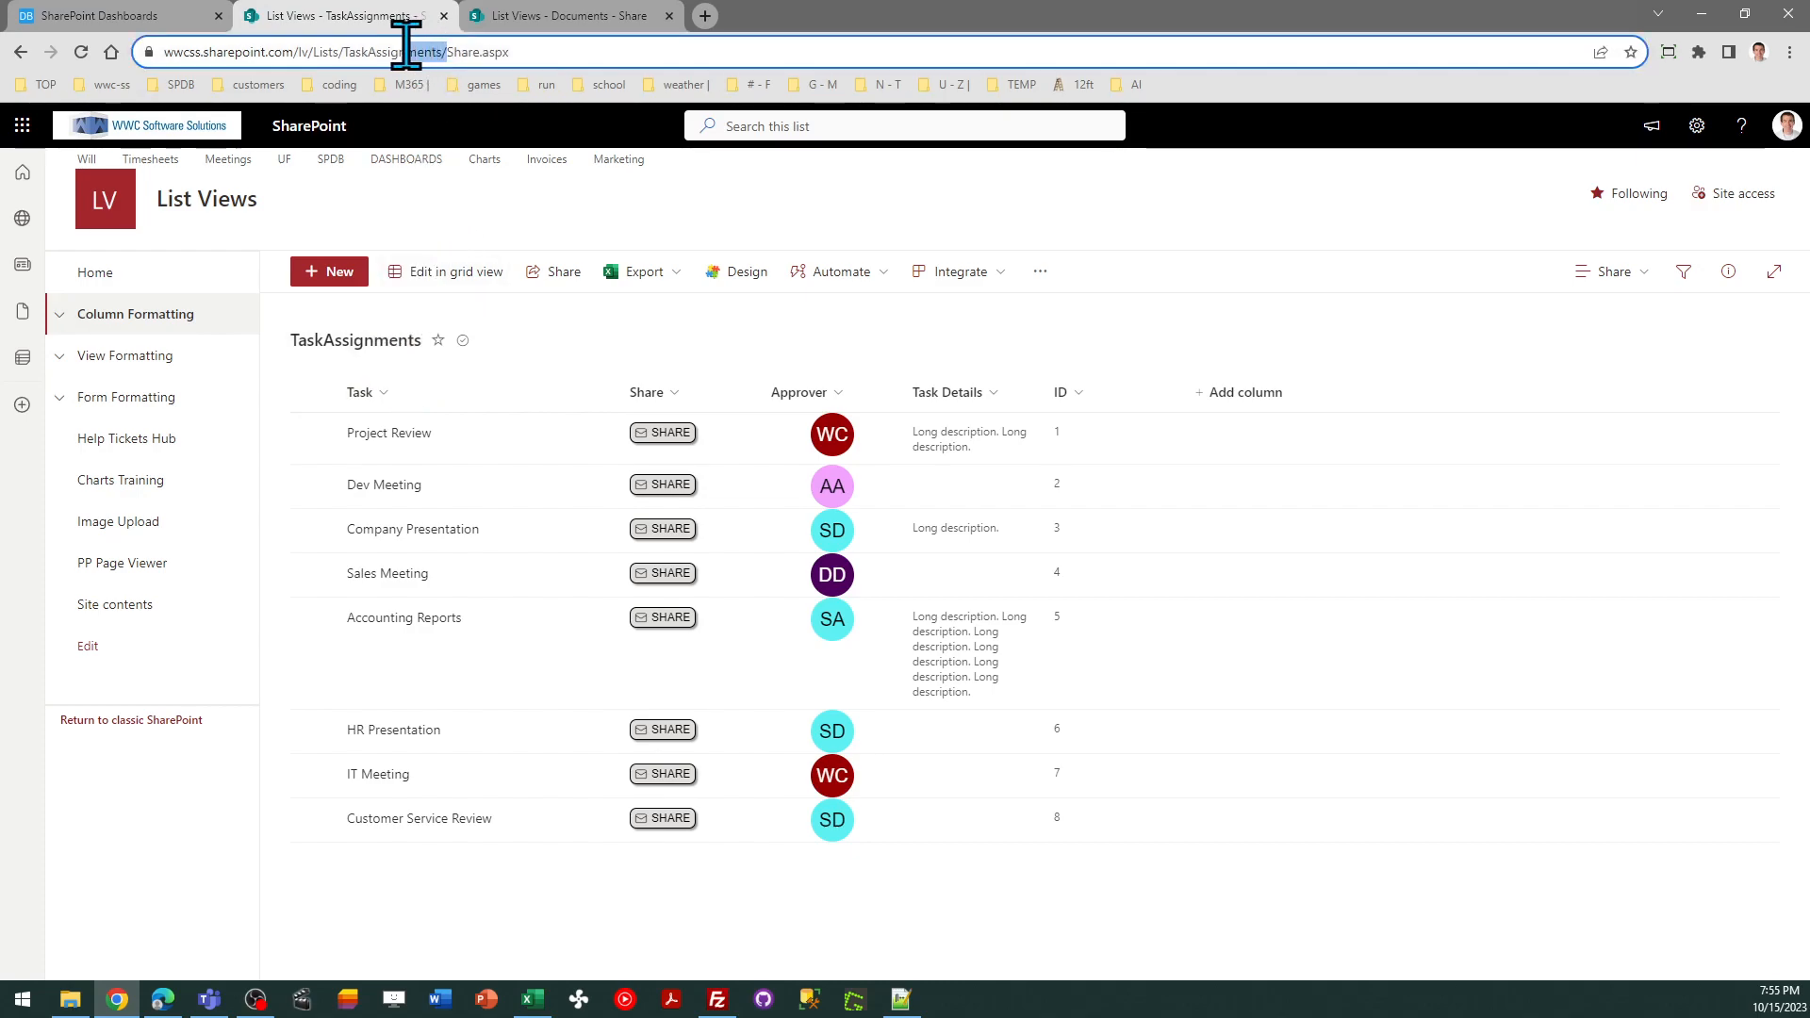
pyautogui.click(363, 52)
pyautogui.moveTo(363, 52); pyautogui.dragTo(477, 52)
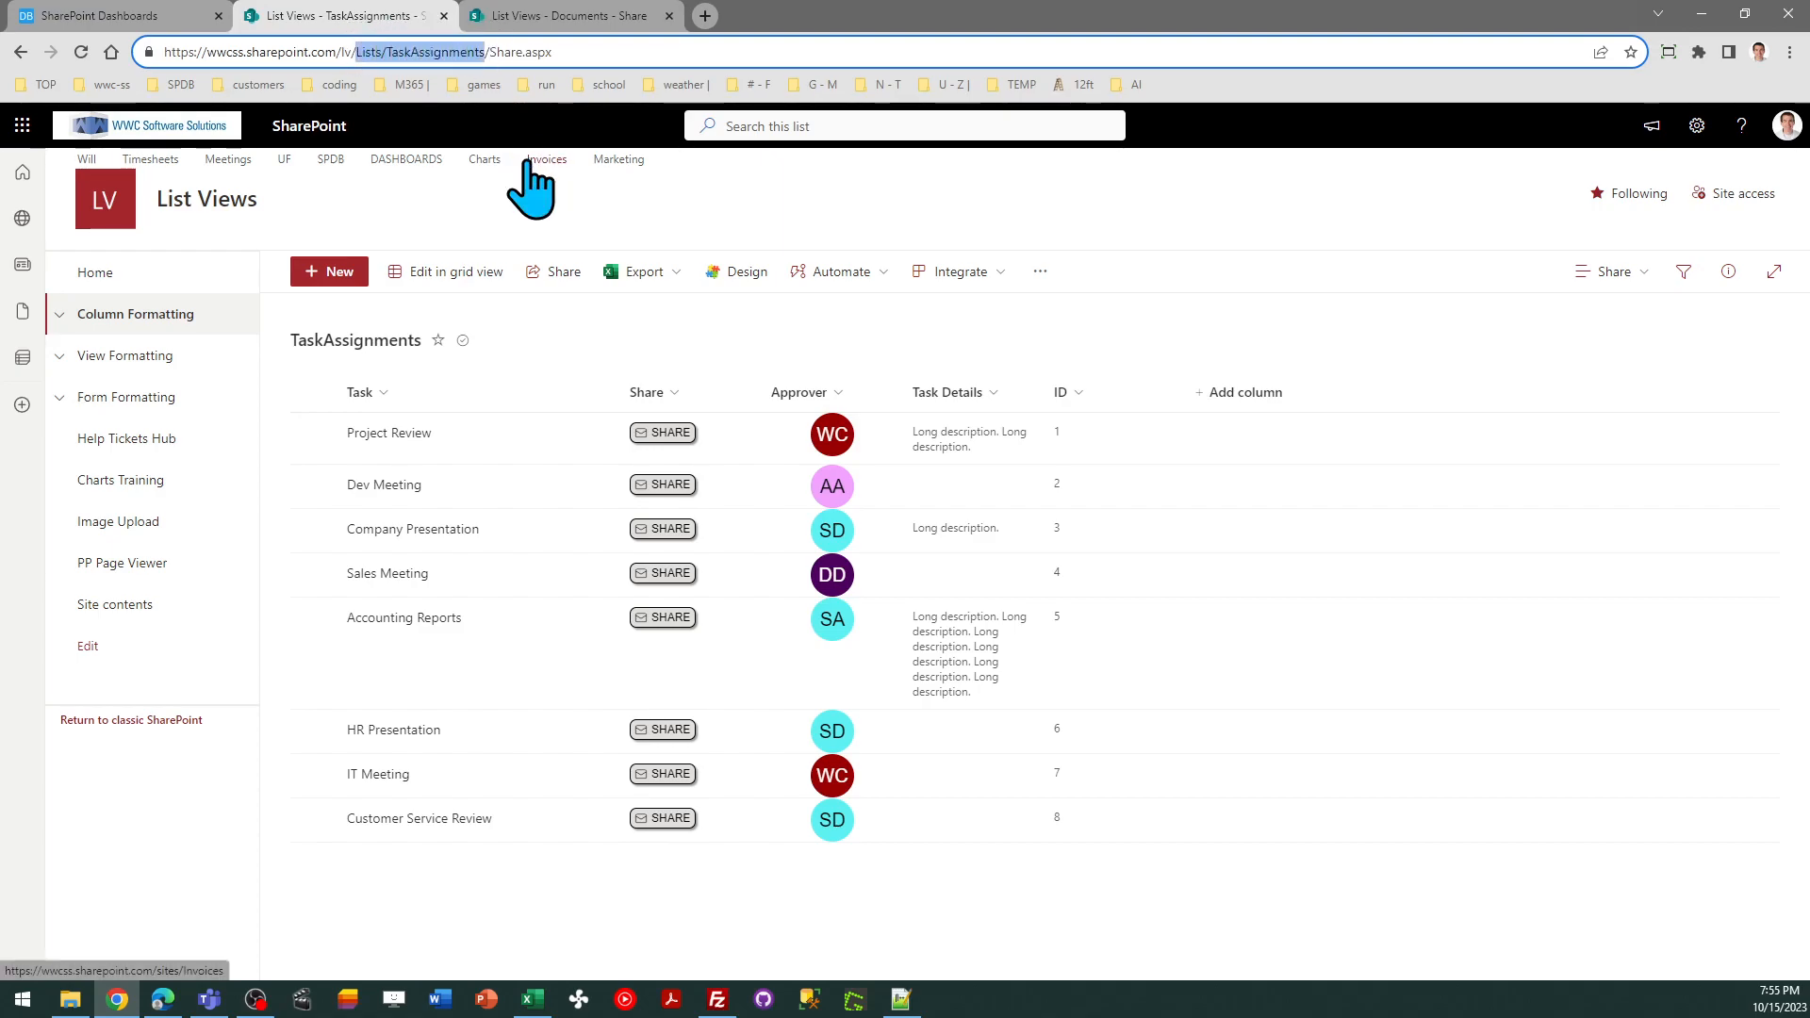
pyautogui.press('Right')
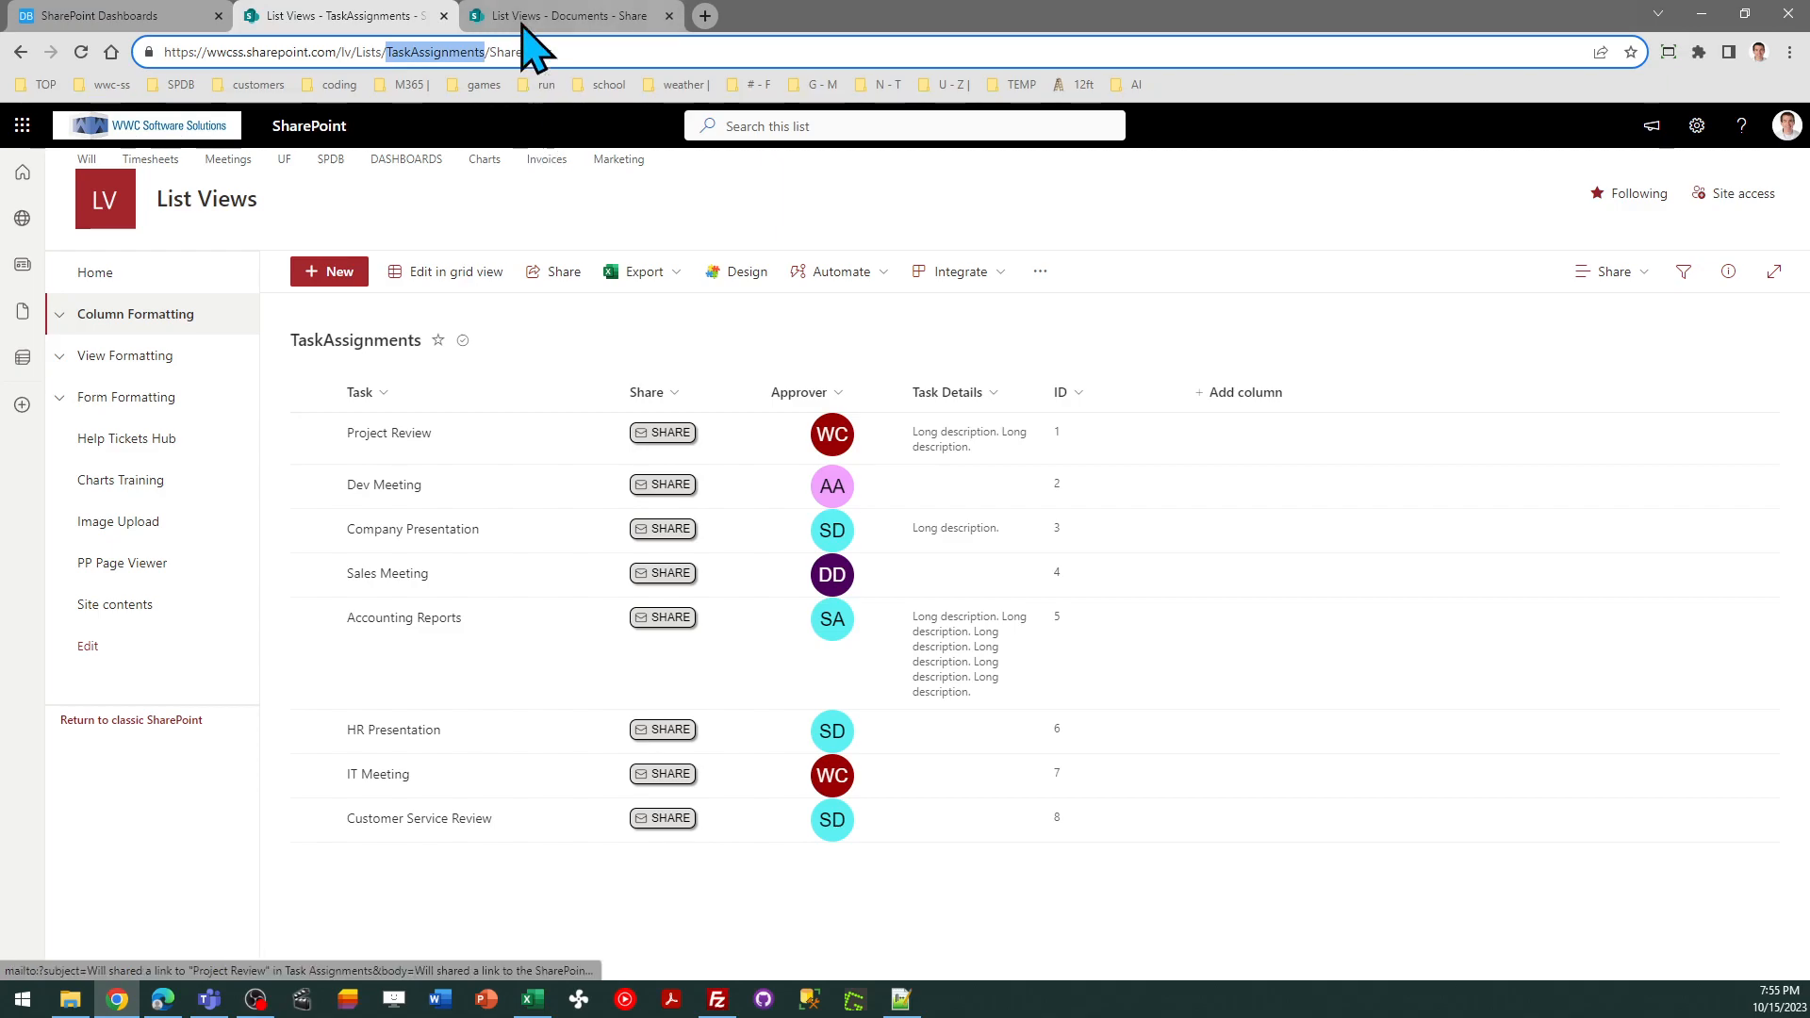
# Set the template's List URL Name to TaskAssignments and its List Name to Task Assignments.
pyautogui.click(132, 17)
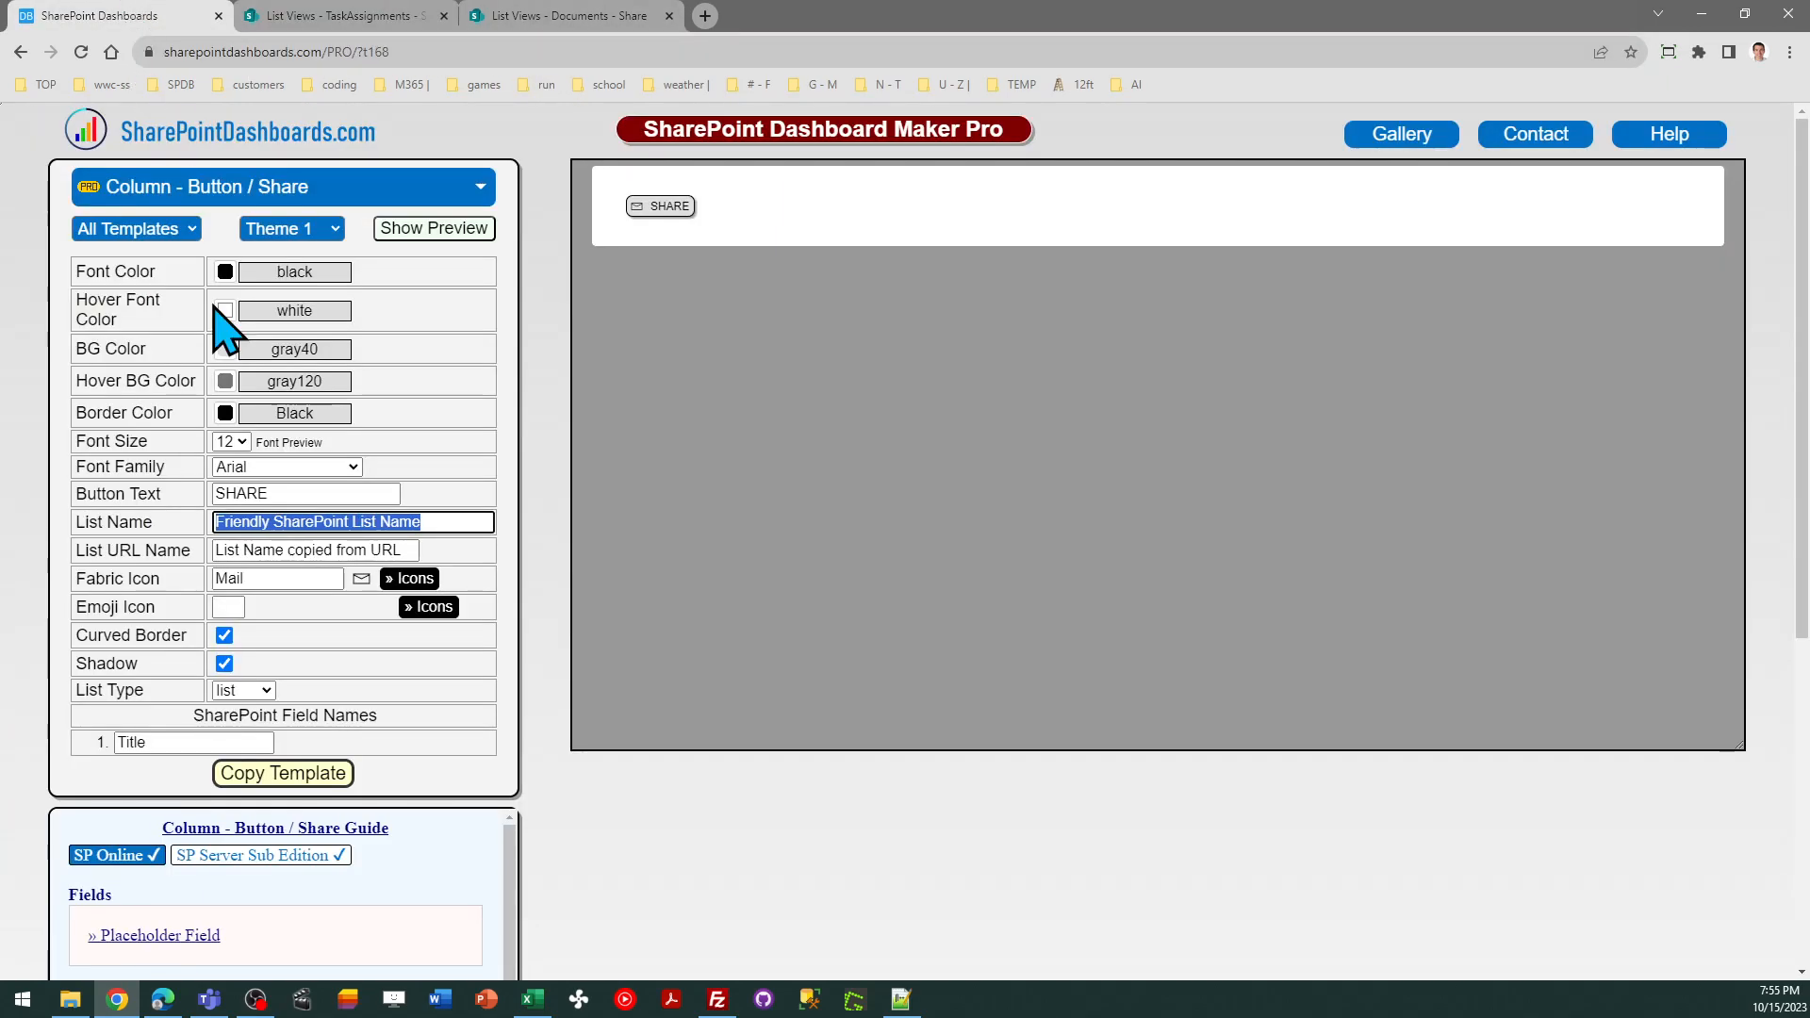
pyautogui.click(295, 552)
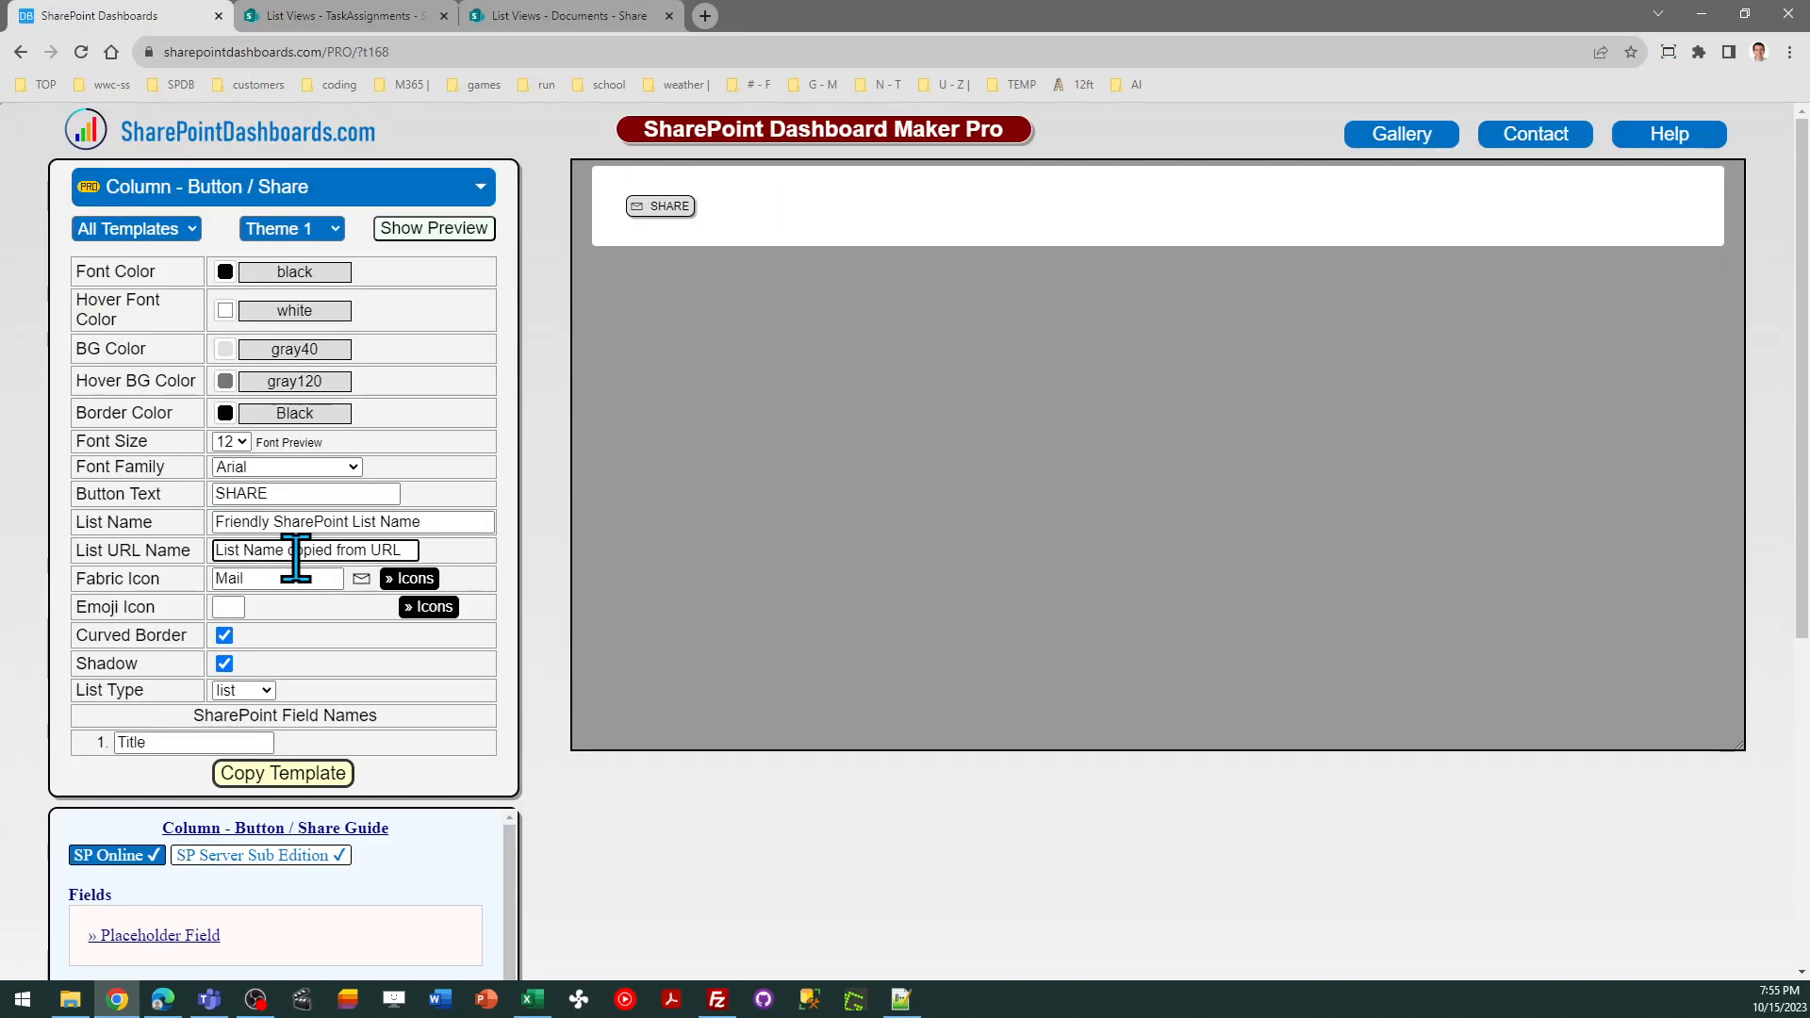
pyautogui.hotkey('ctrl', 'a')
pyautogui.write('TaskAssignments')
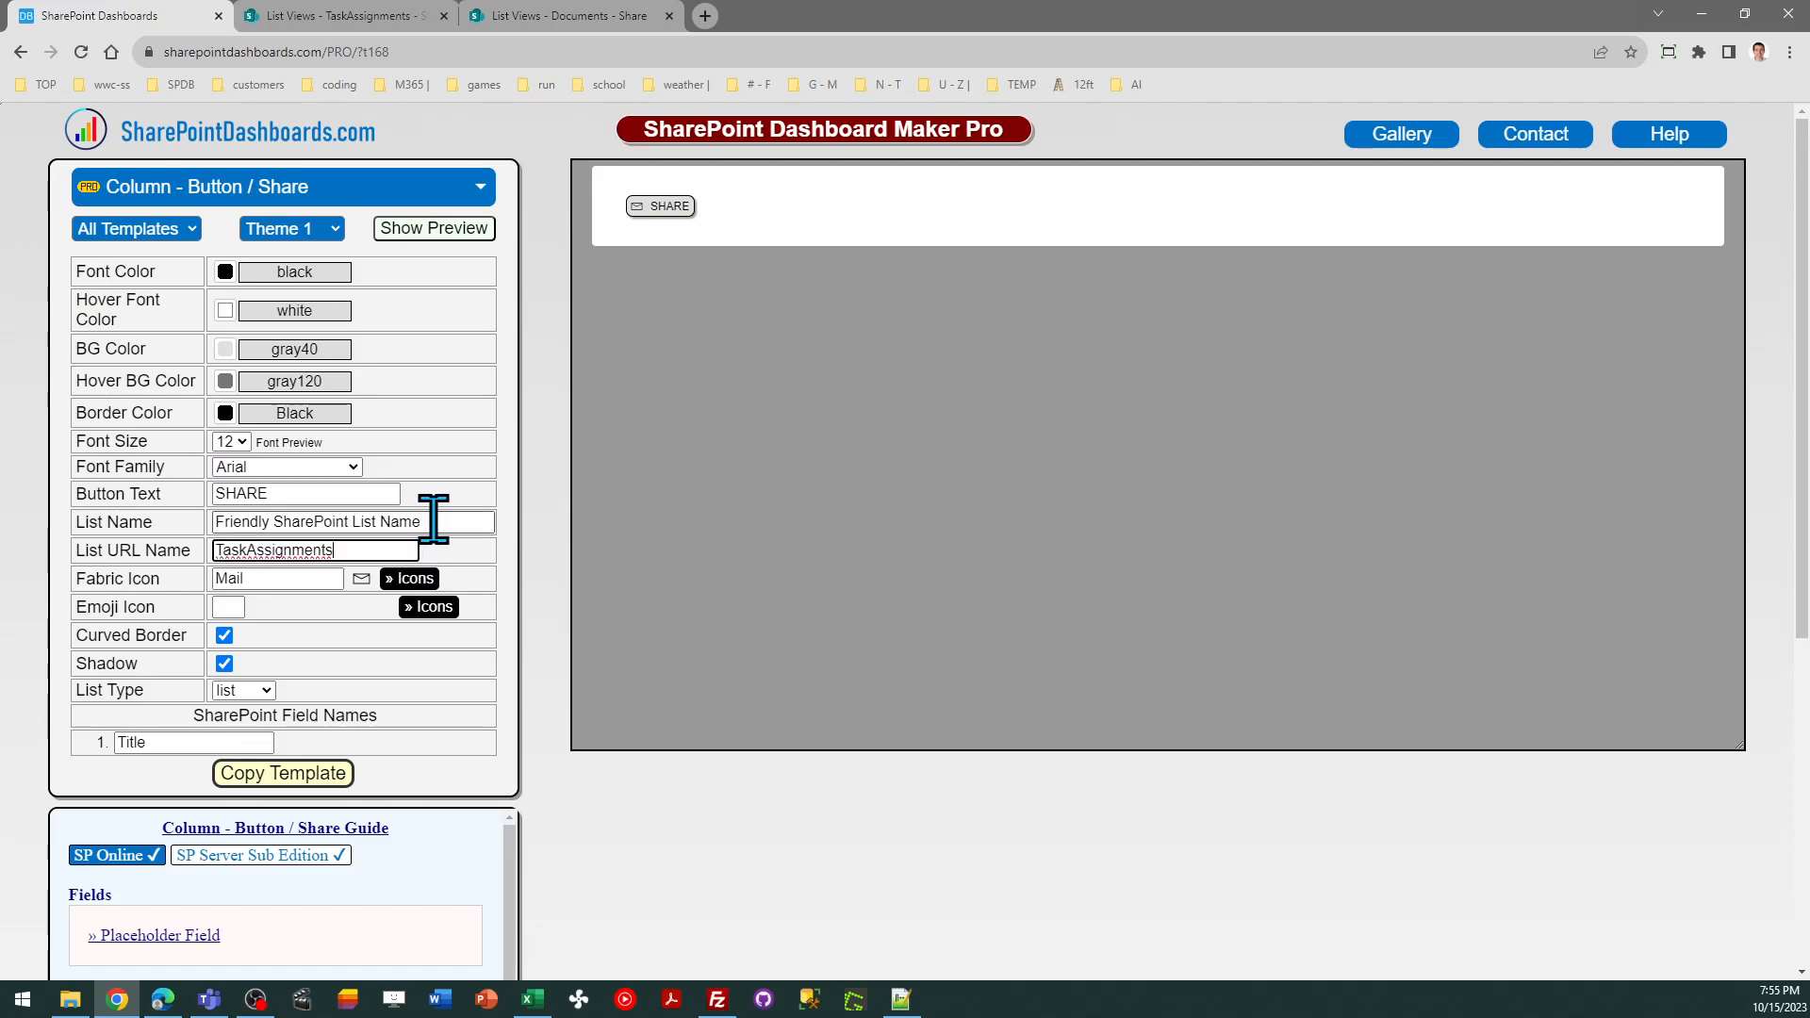
pyautogui.moveTo(437, 518); pyautogui.dragTo(217, 522)
pyautogui.write('Ta')
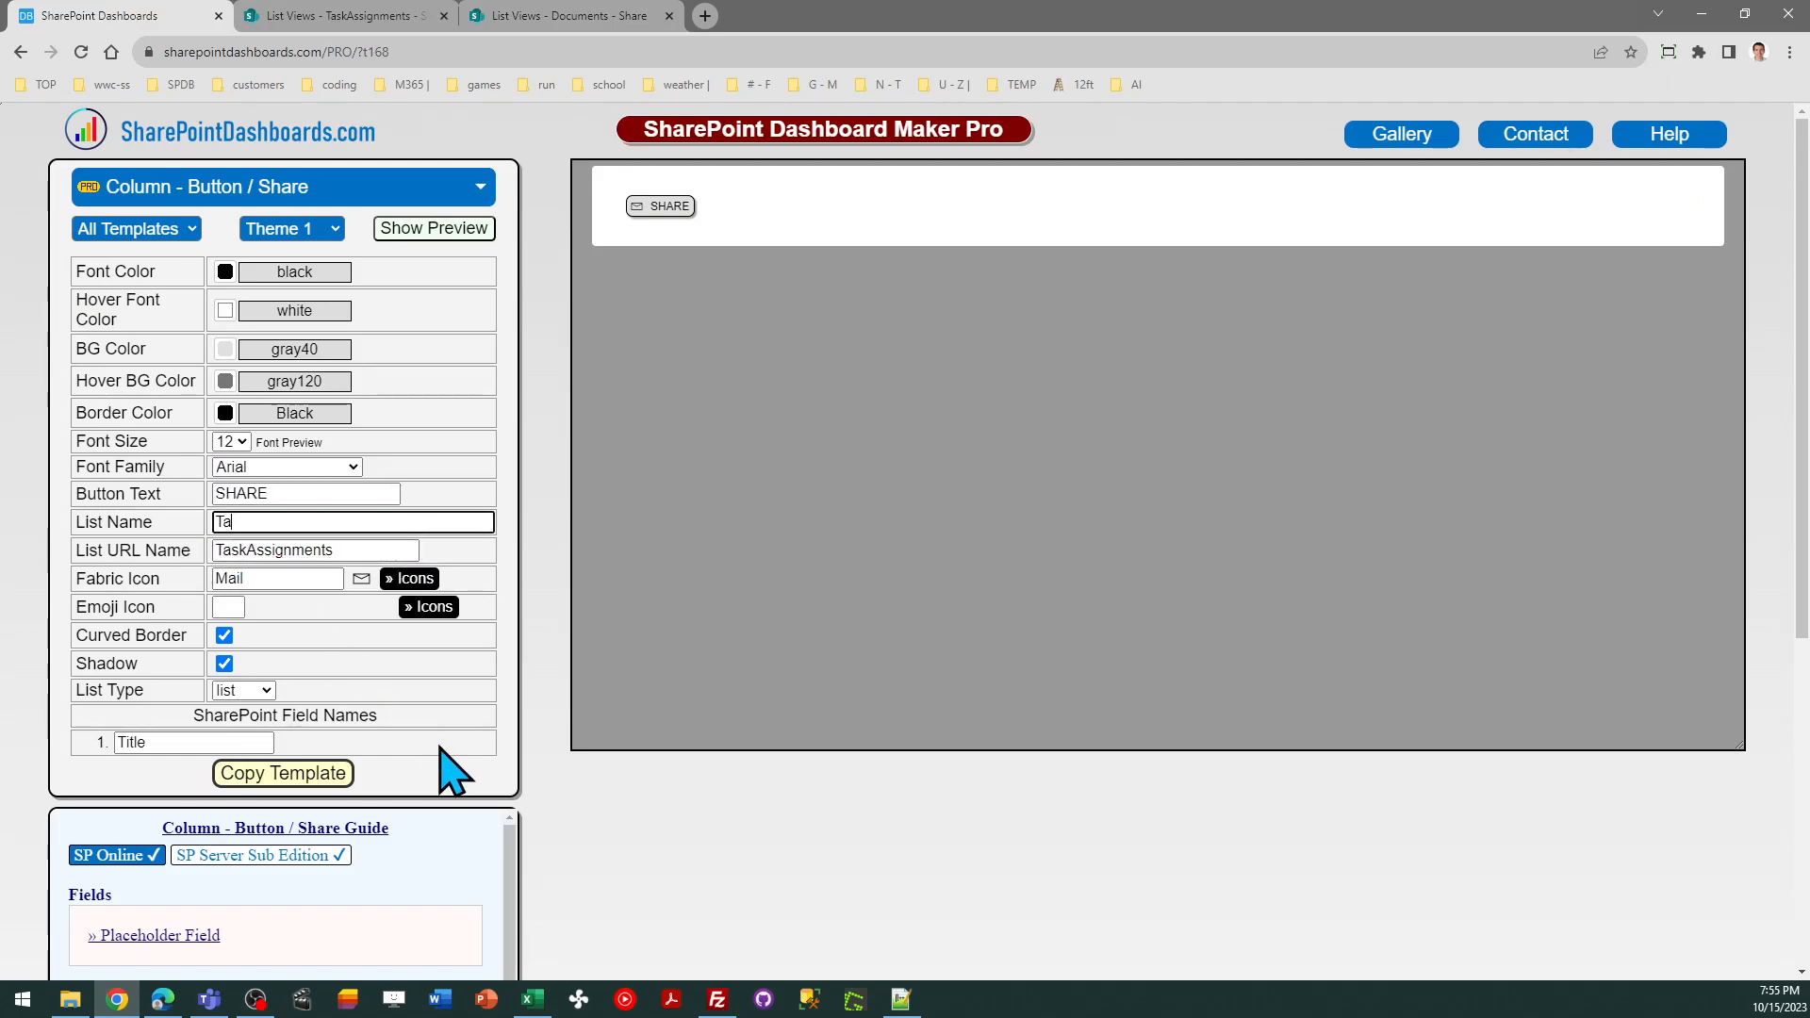
pyautogui.write('sk Assignments')
# Copy the configured Column - Button / Share template code.
pyautogui.click(283, 782)
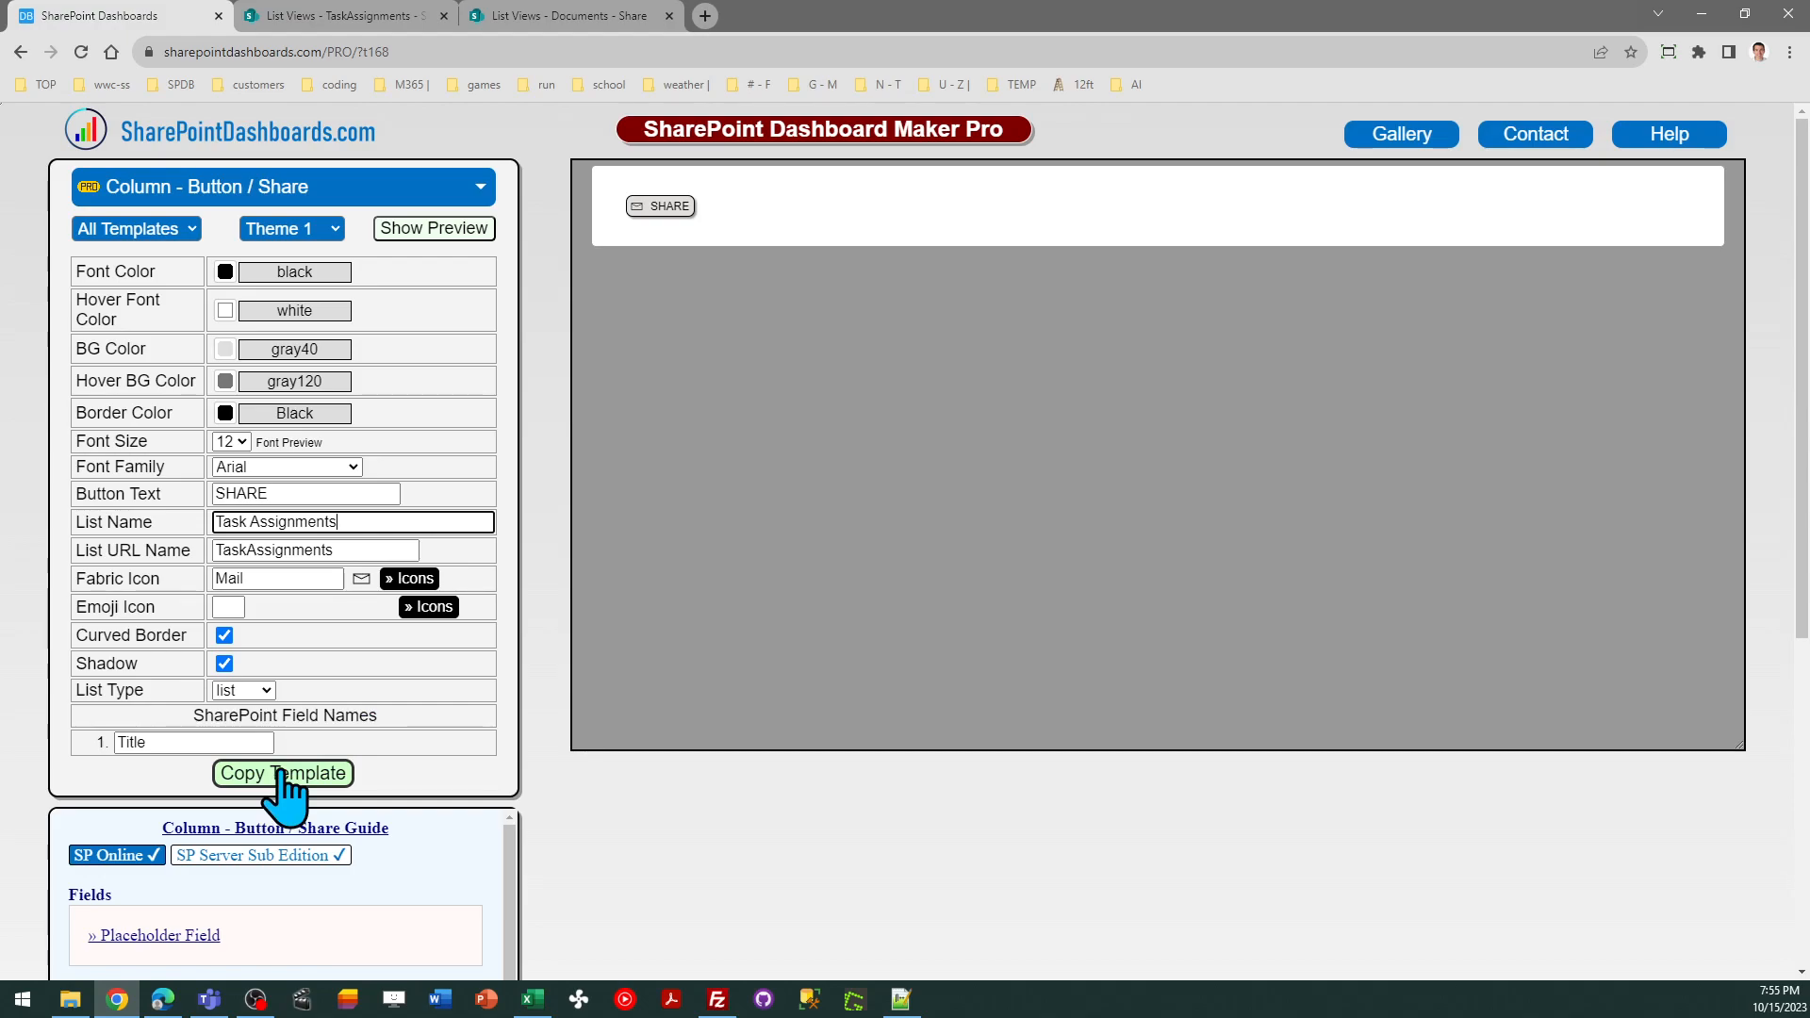
pyautogui.click(280, 773)
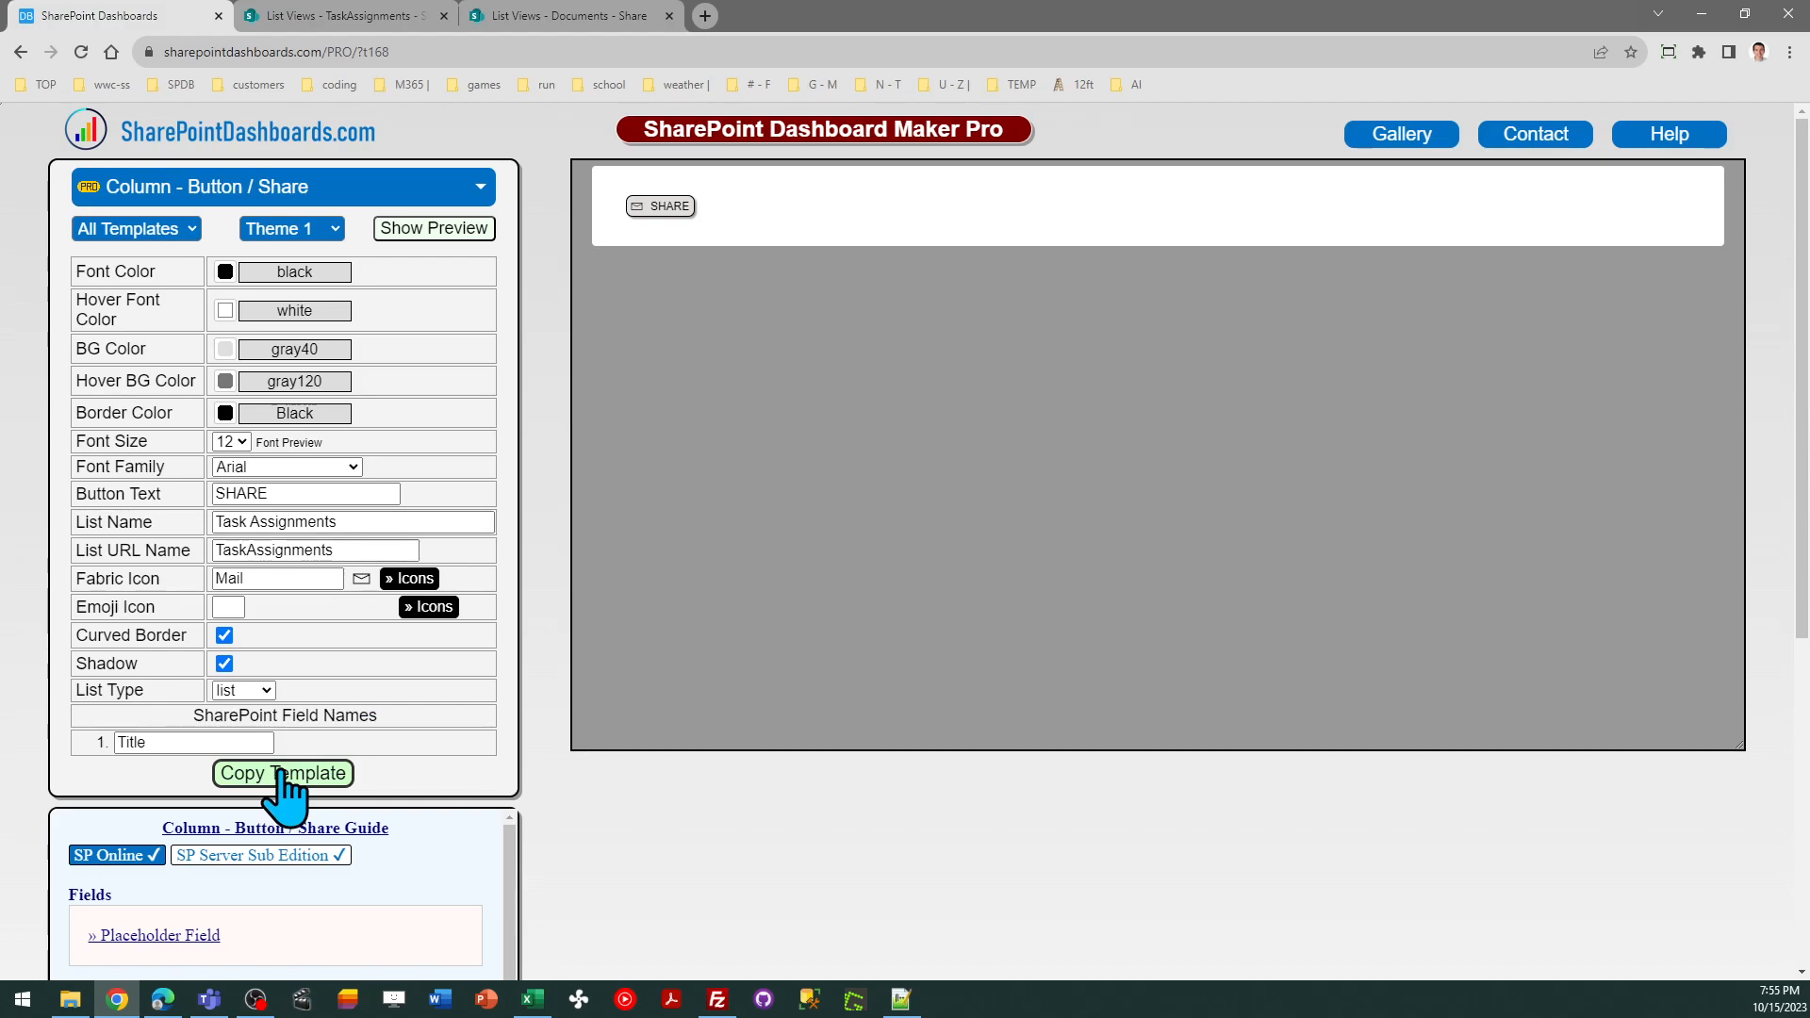
pyautogui.click(1083, 454)
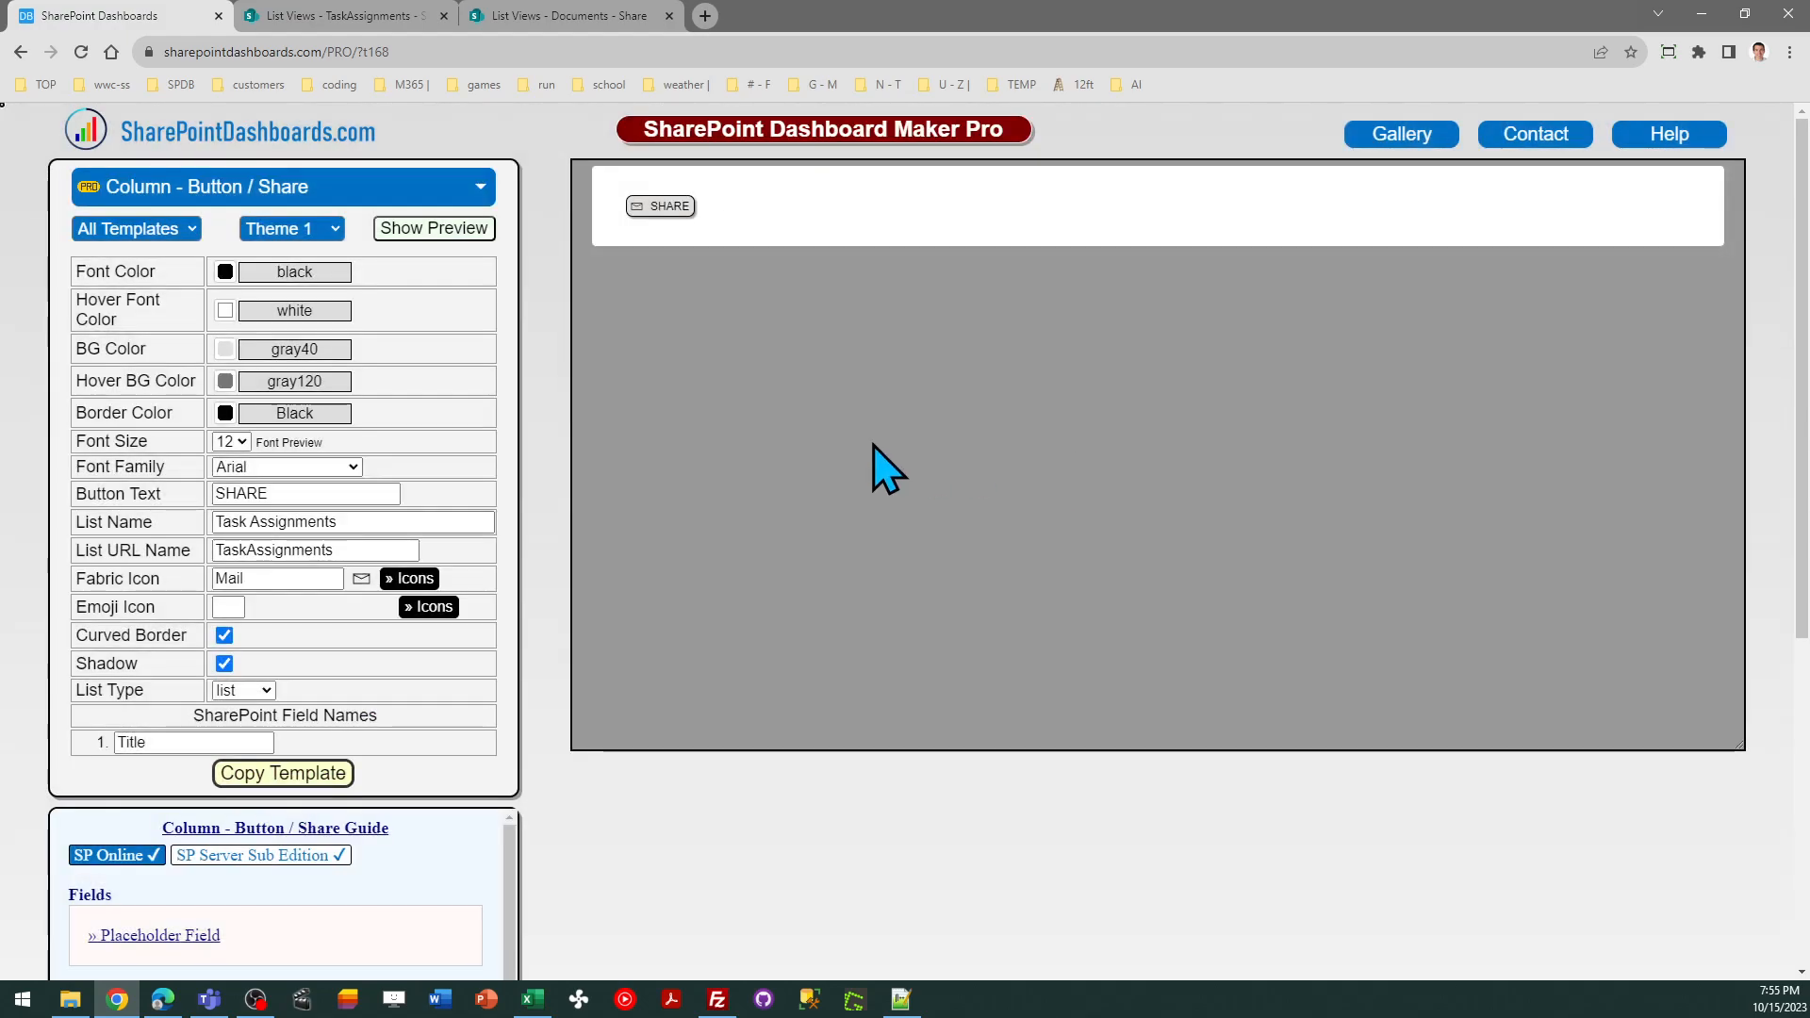
# Replace the Share column's formatting JSON in the TaskAssignments list with the copied template and save it.
pyautogui.click(396, 16)
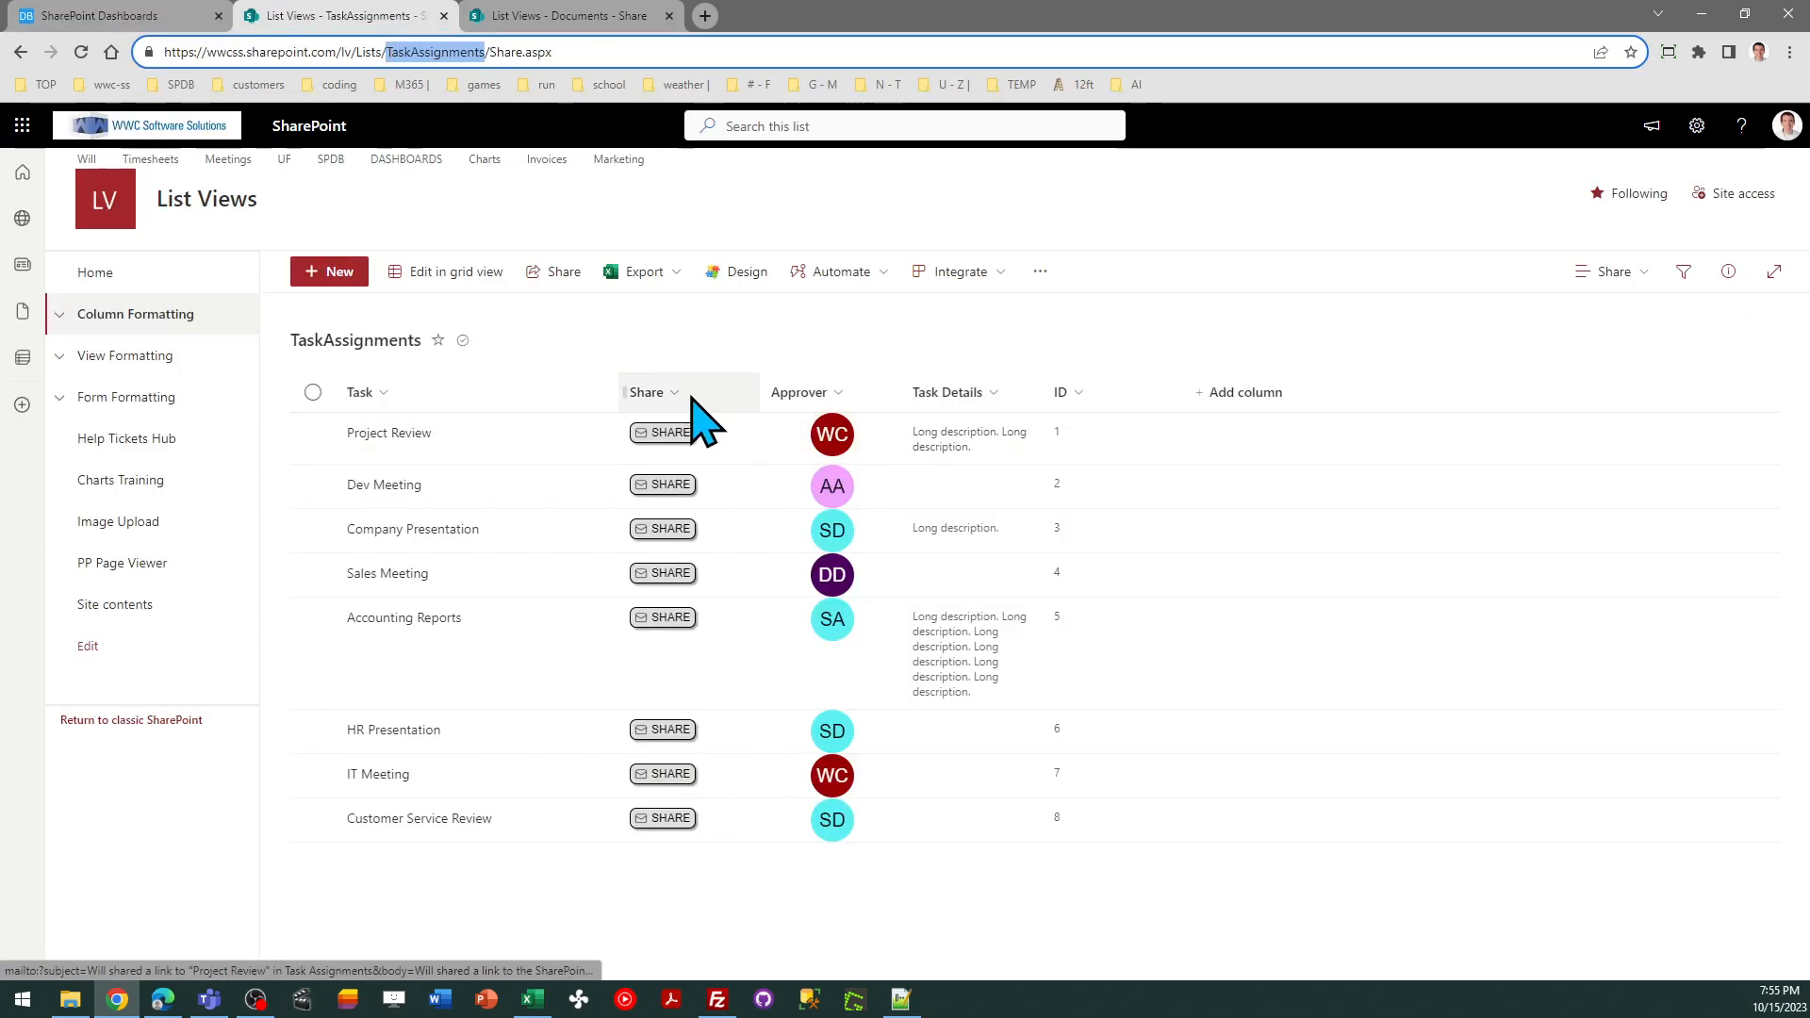
pyautogui.click(685, 392)
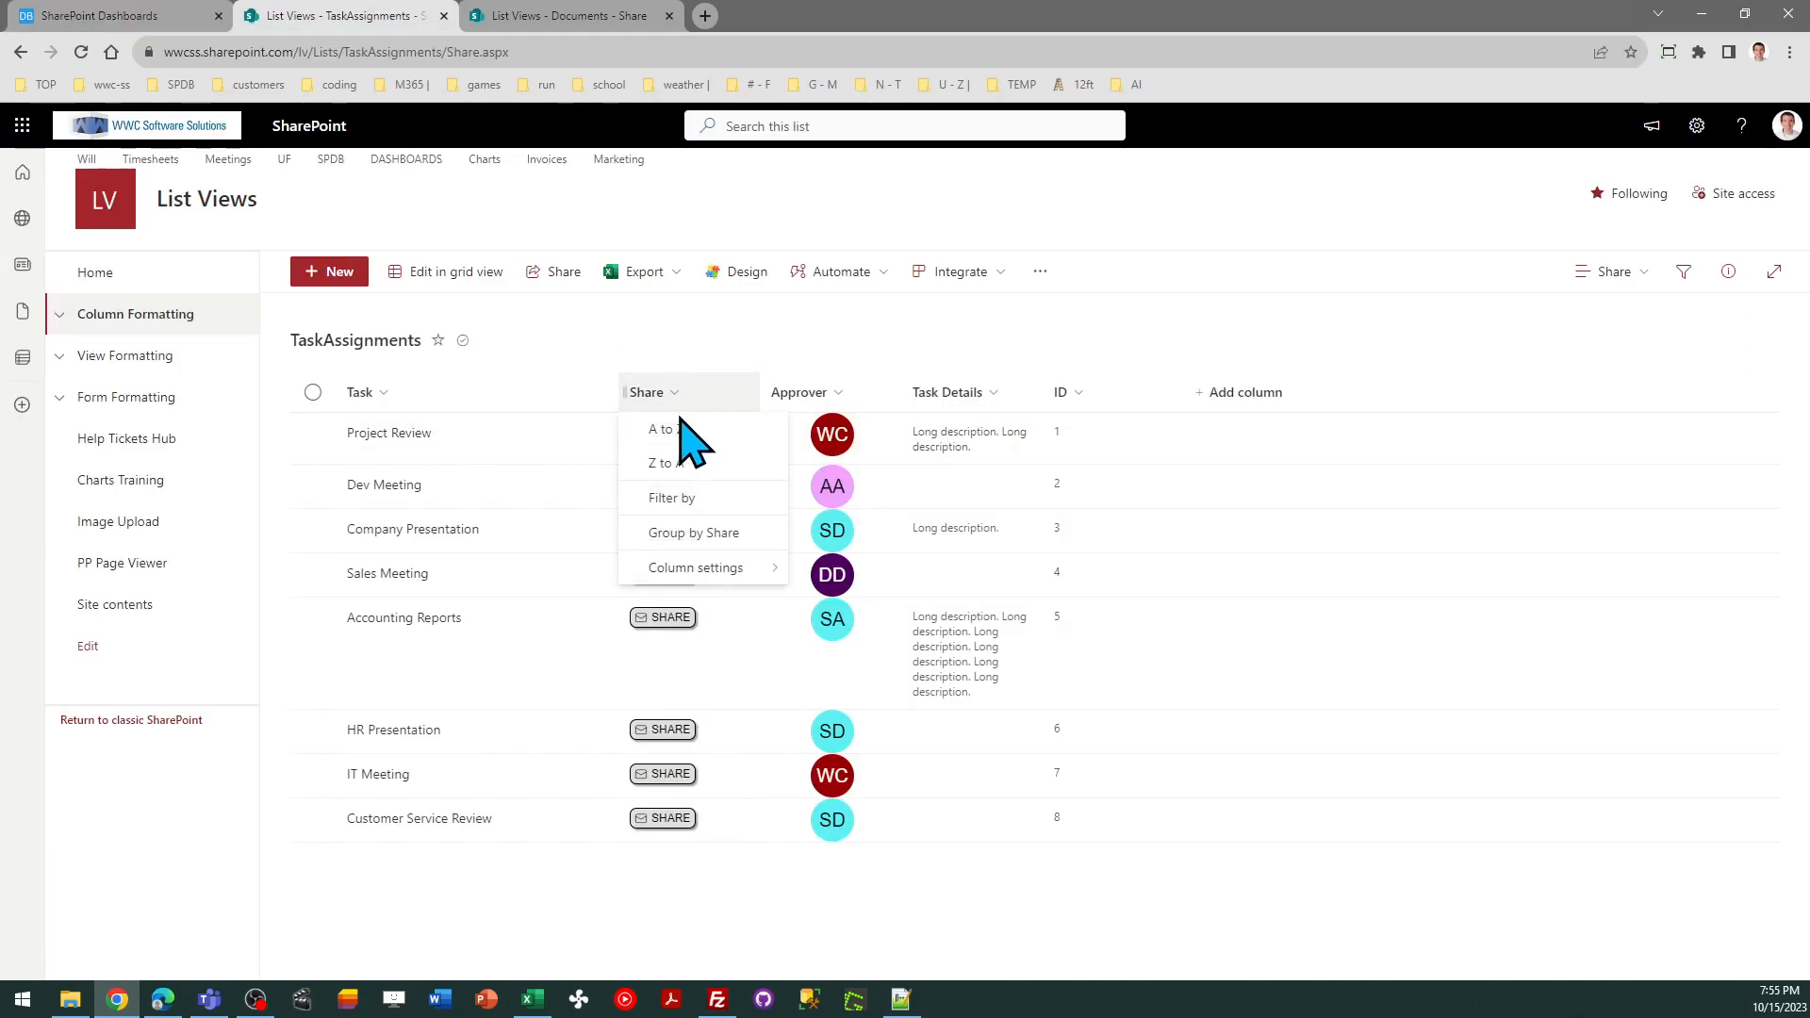
pyautogui.click(745, 567)
pyautogui.click(835, 569)
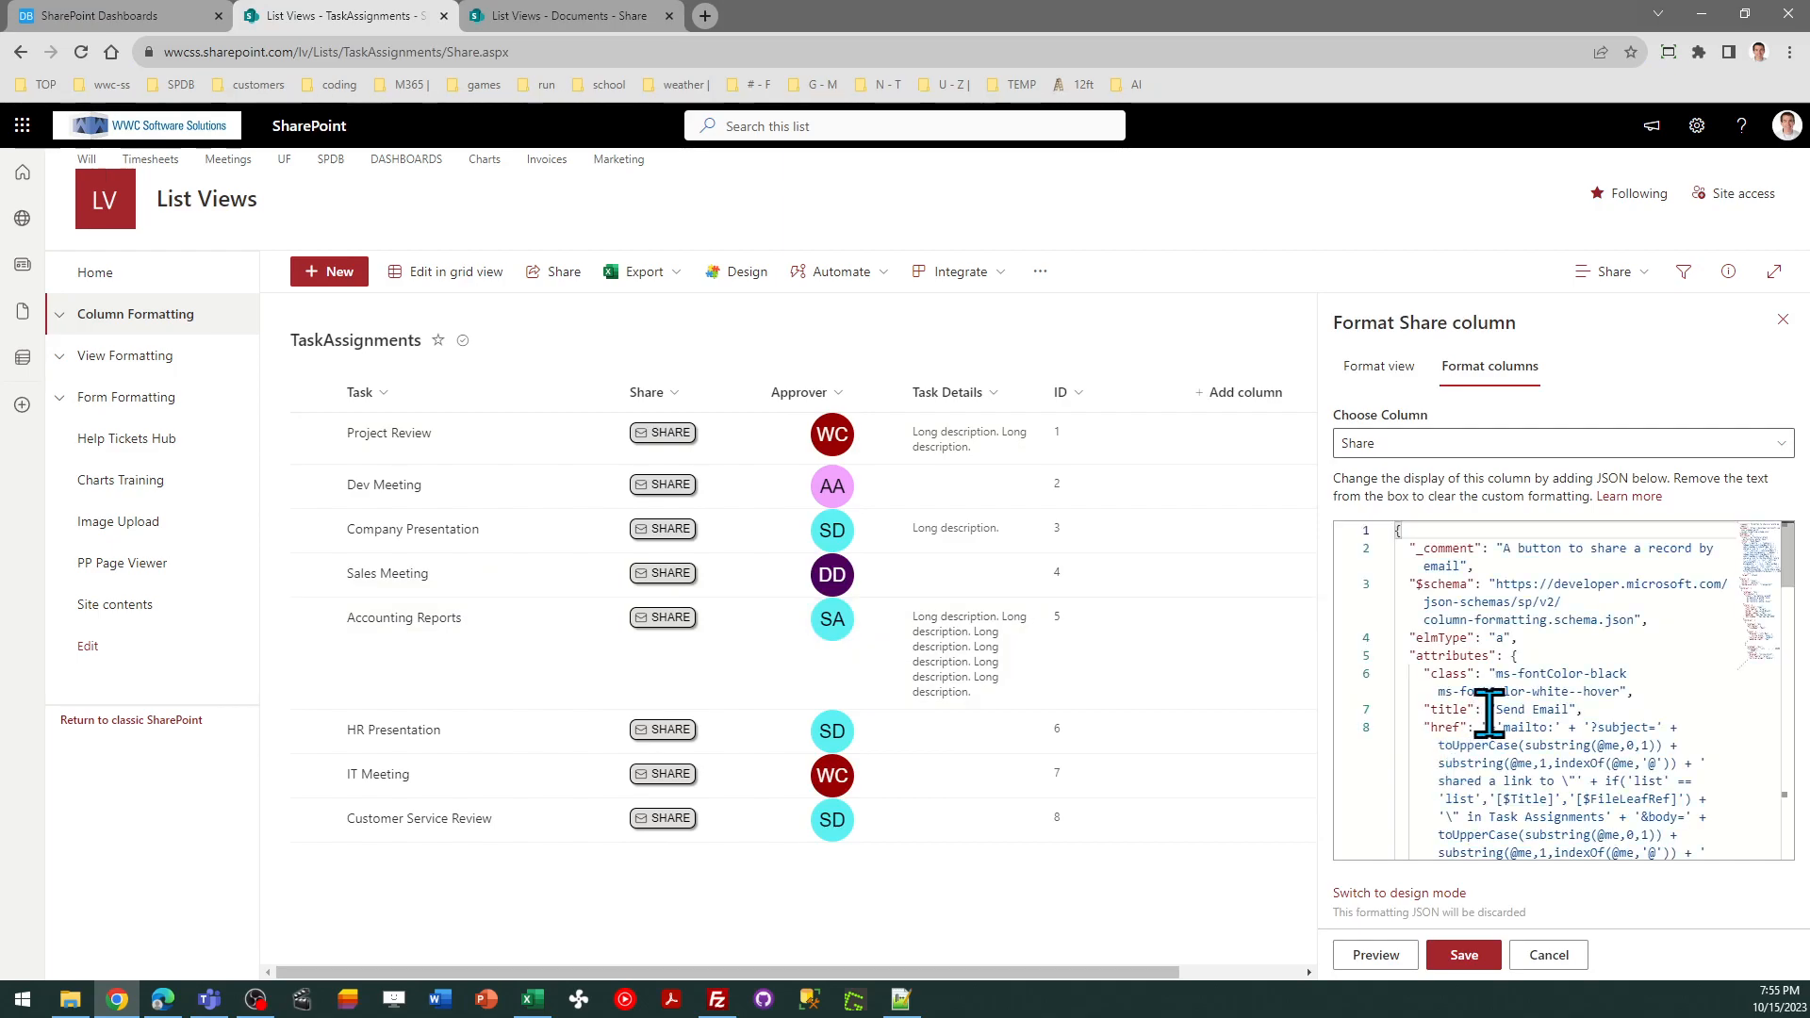
pyautogui.hotkey('ctrl', 'a')
pyautogui.hotkey('ctrl', 'v')
pyautogui.click(1464, 955)
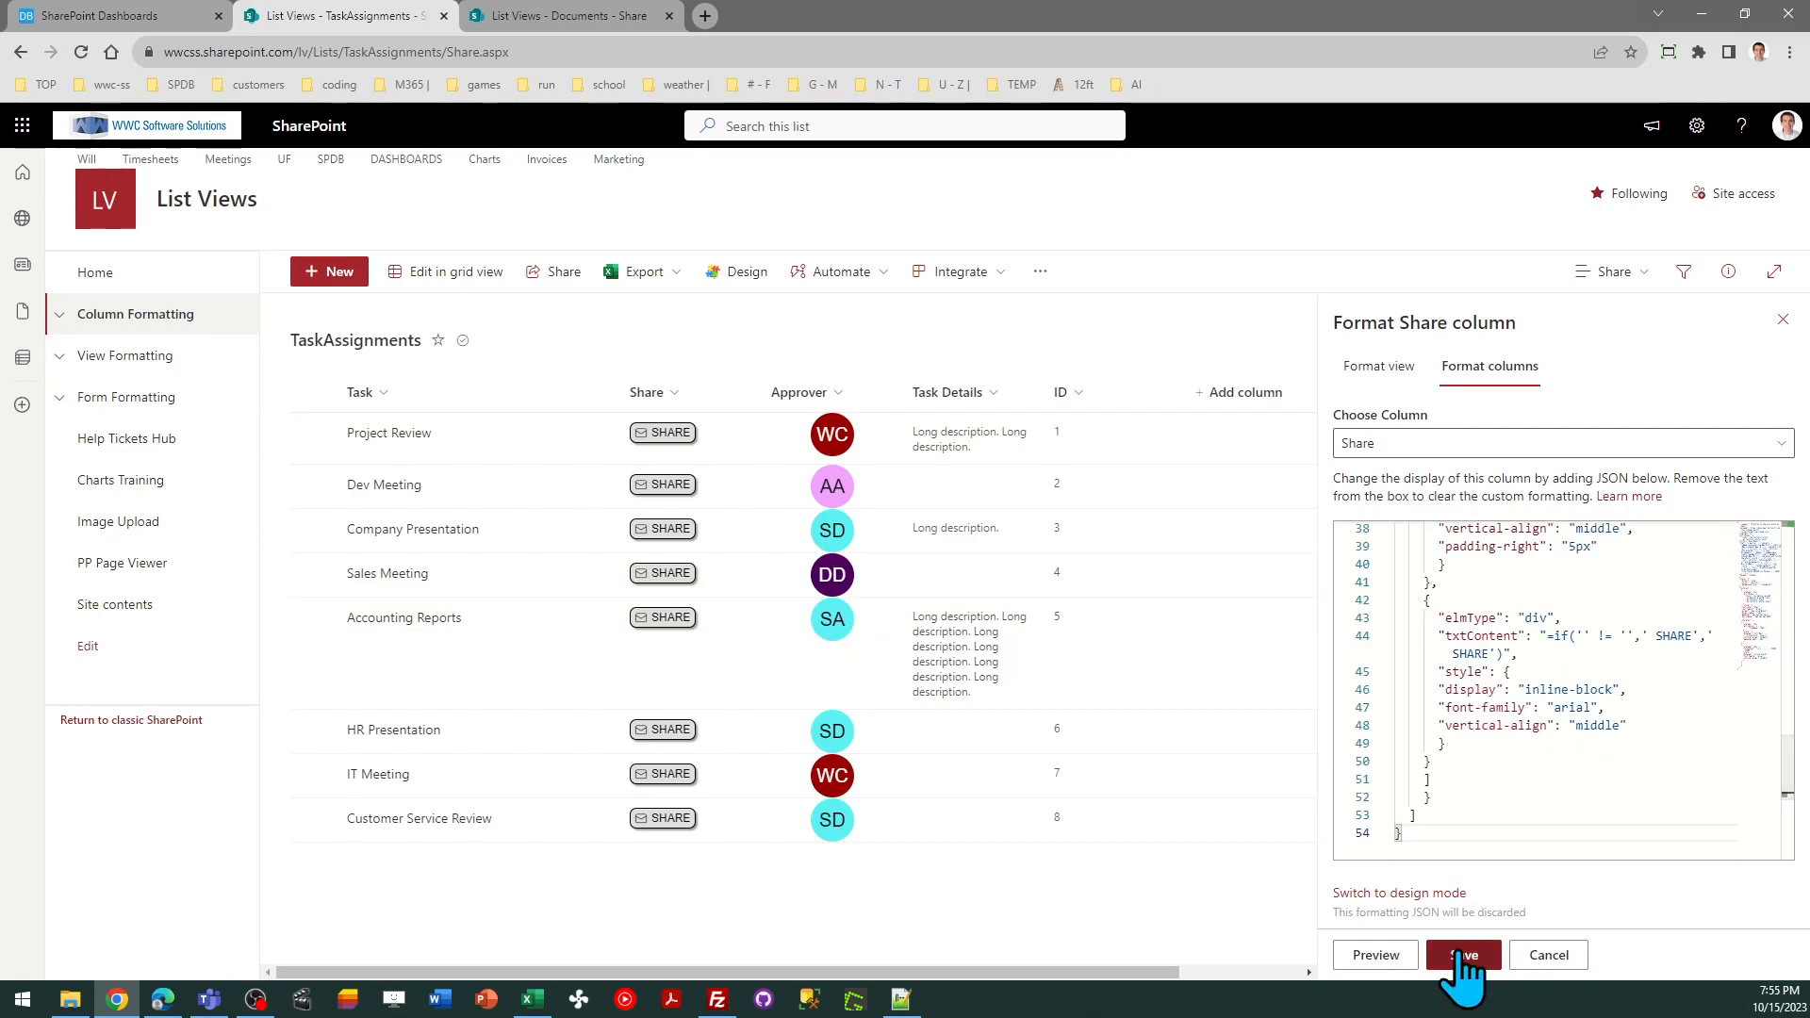
pyautogui.click(1782, 319)
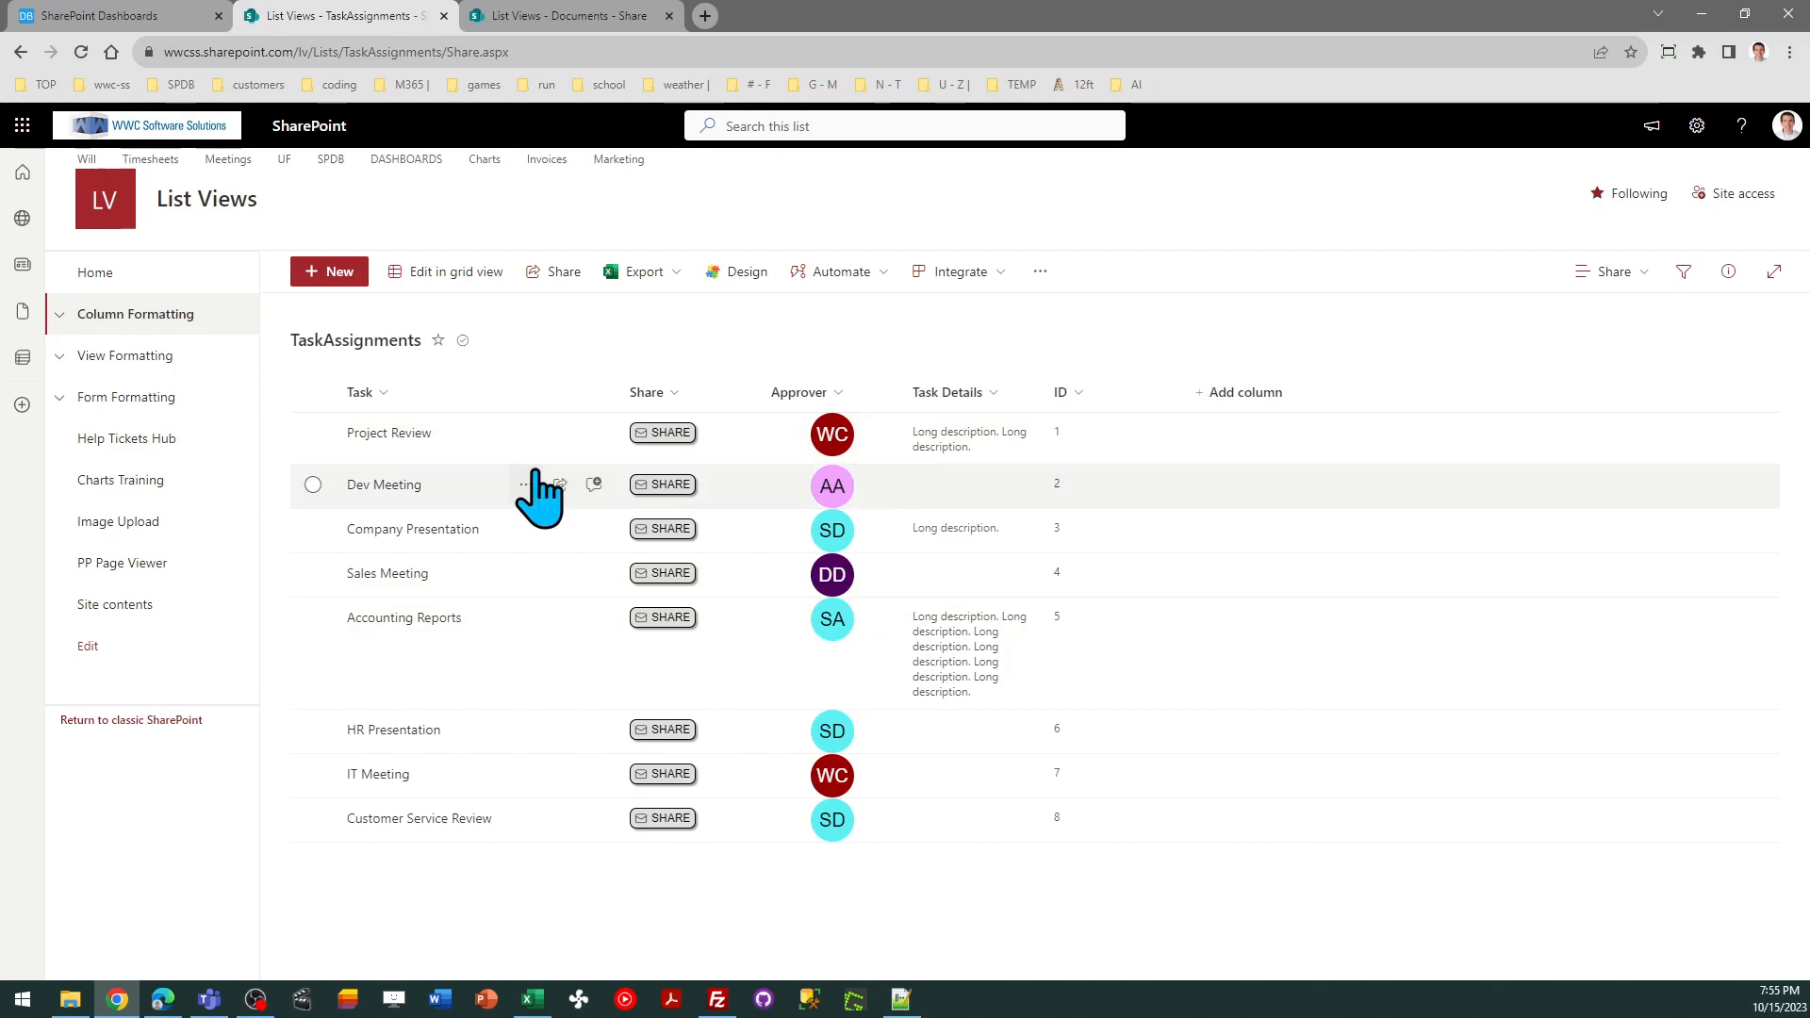
# Check the email draft and record link produced by the Project Review task's share button, and discard the draft unsent.
pyautogui.click(669, 432)
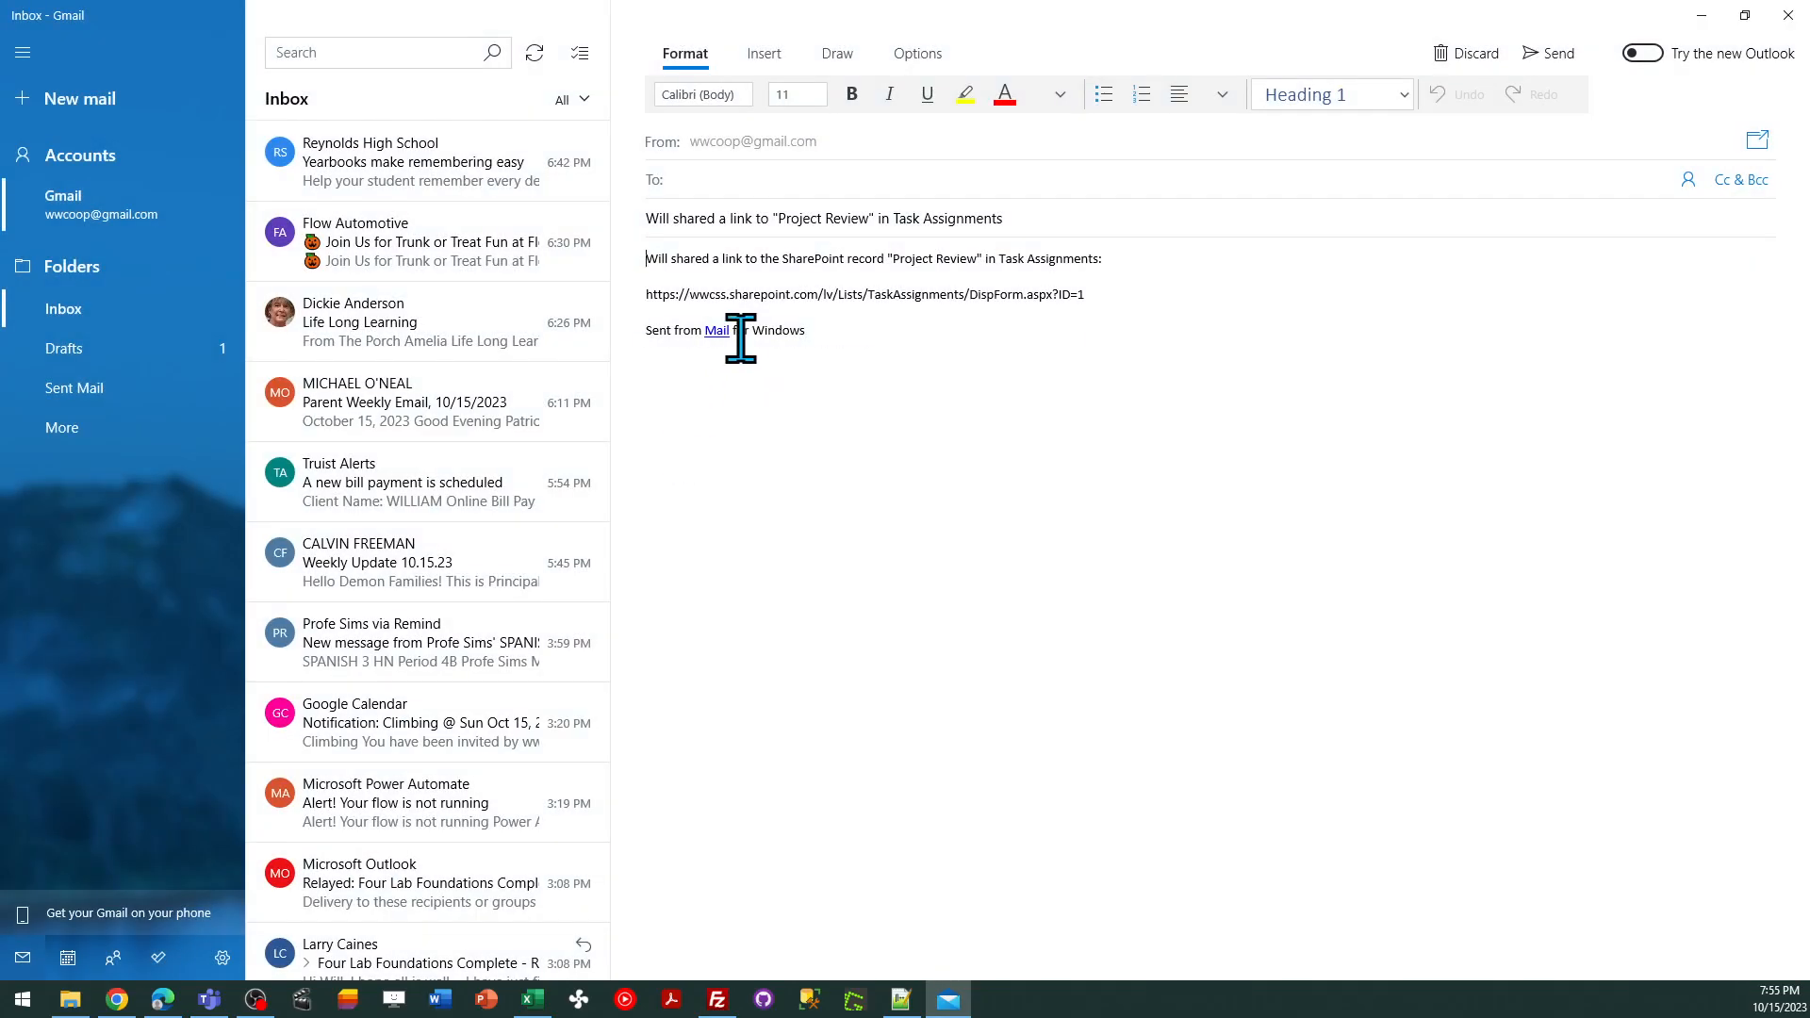
pyautogui.moveTo(1093, 294); pyautogui.dragTo(660, 292)
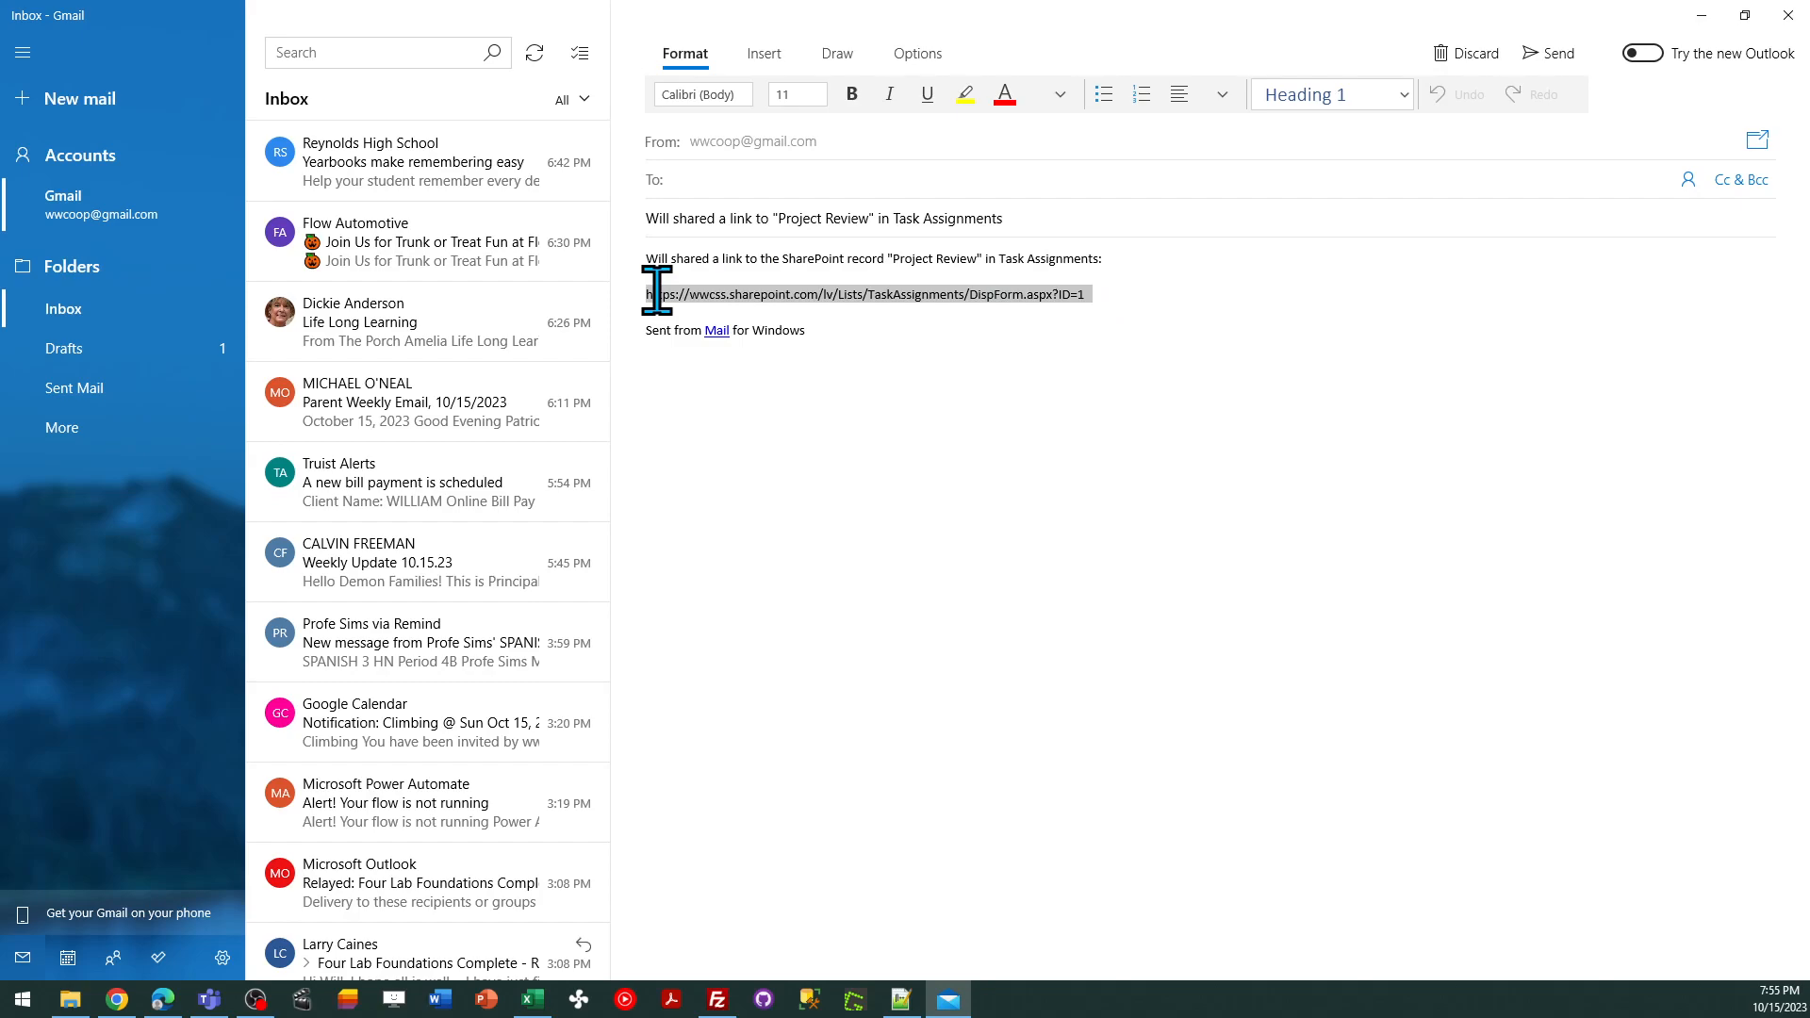
pyautogui.click(733, 179)
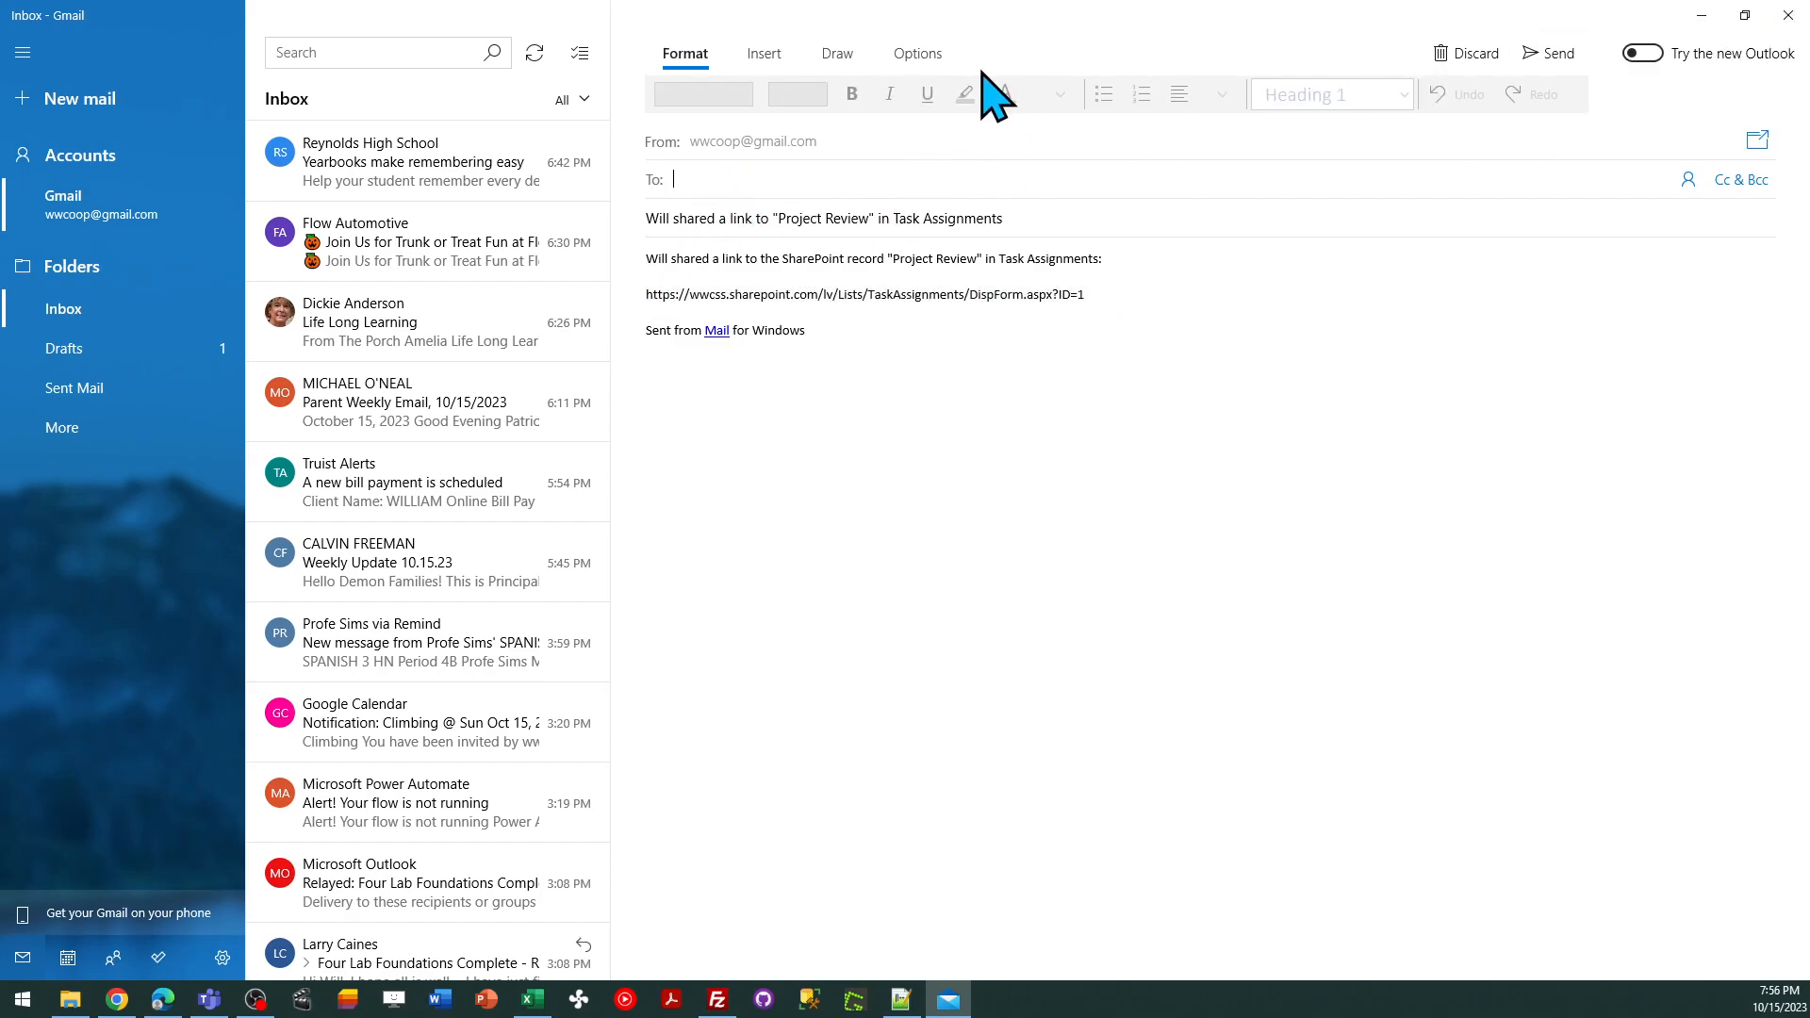
pyautogui.click(1479, 55)
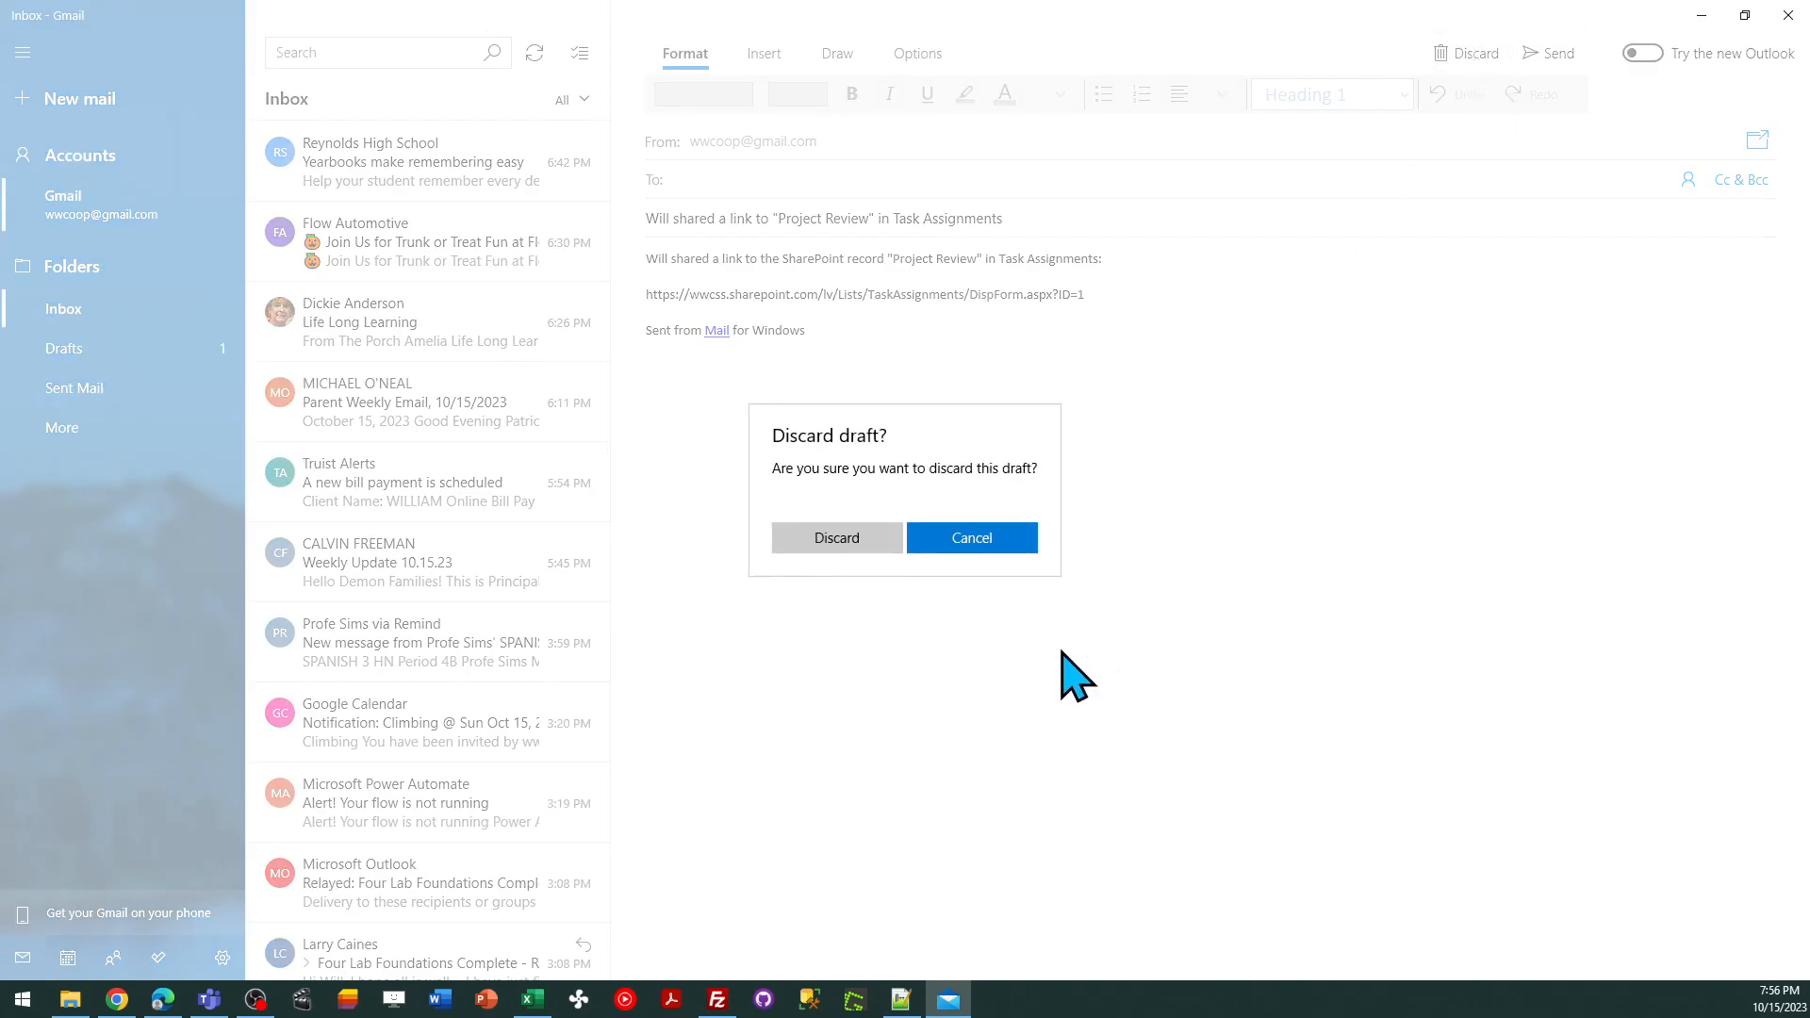
pyautogui.click(837, 537)
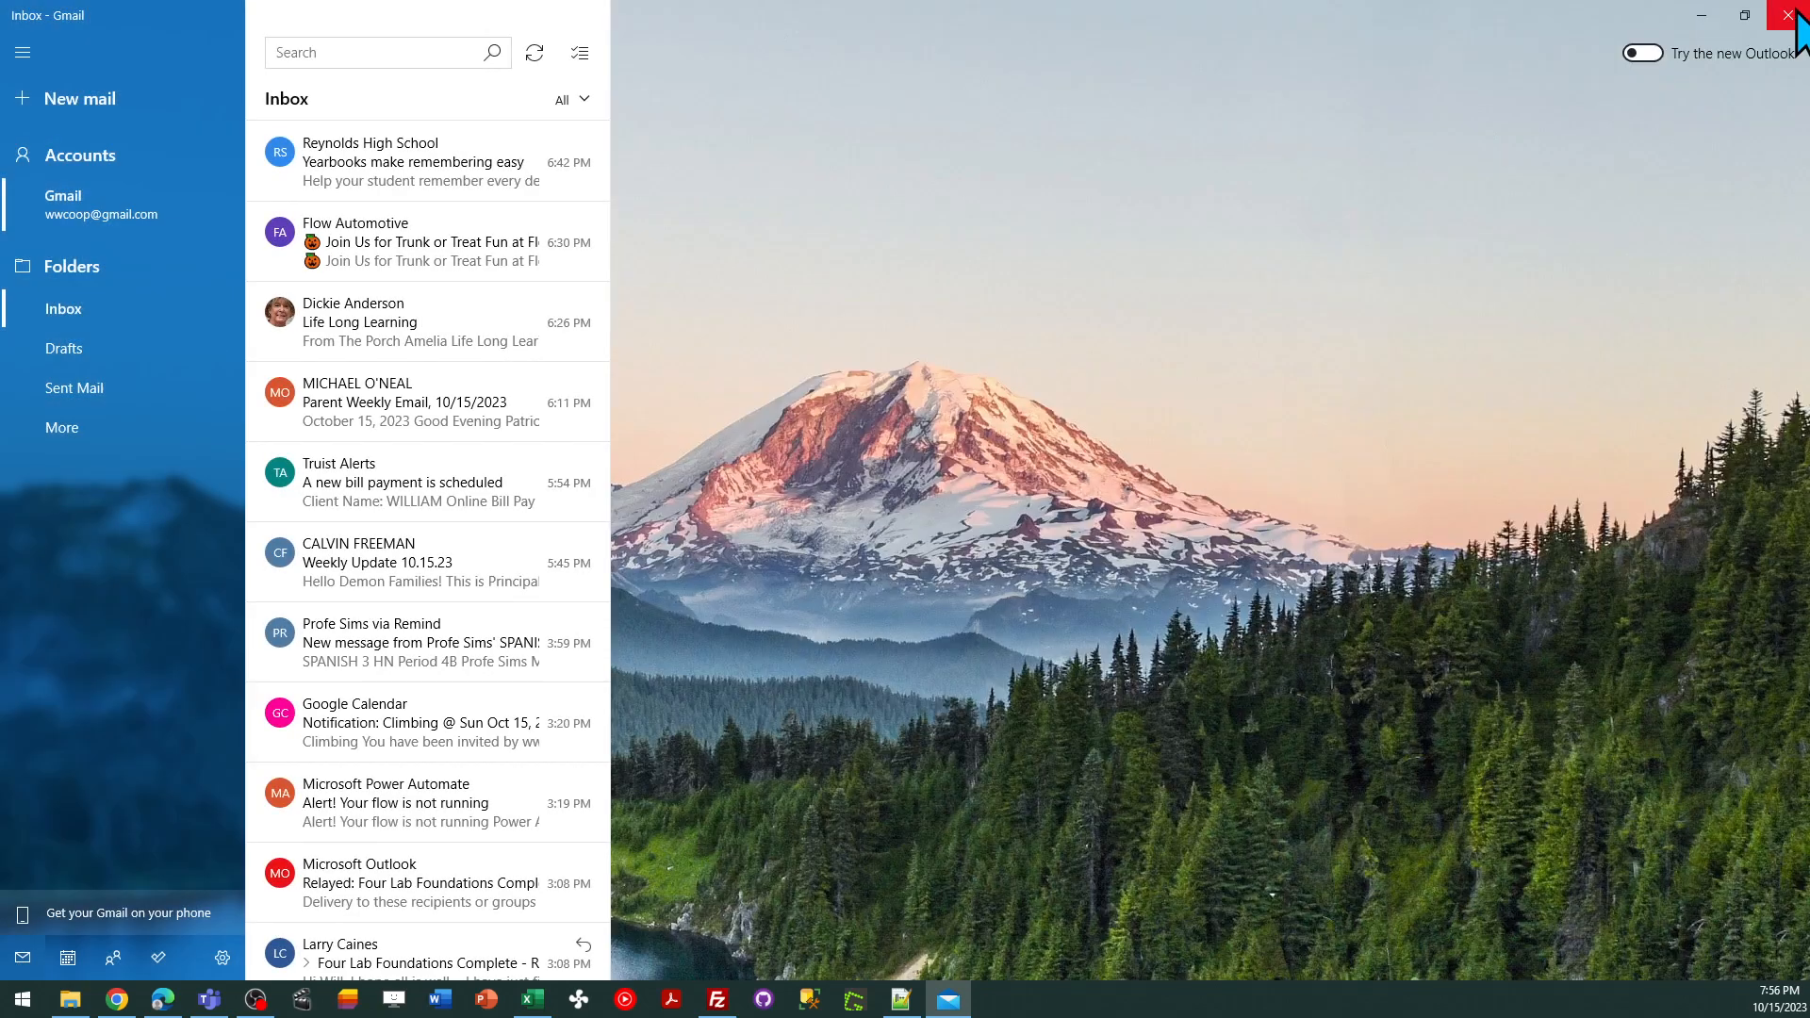
pyautogui.click(1788, 15)
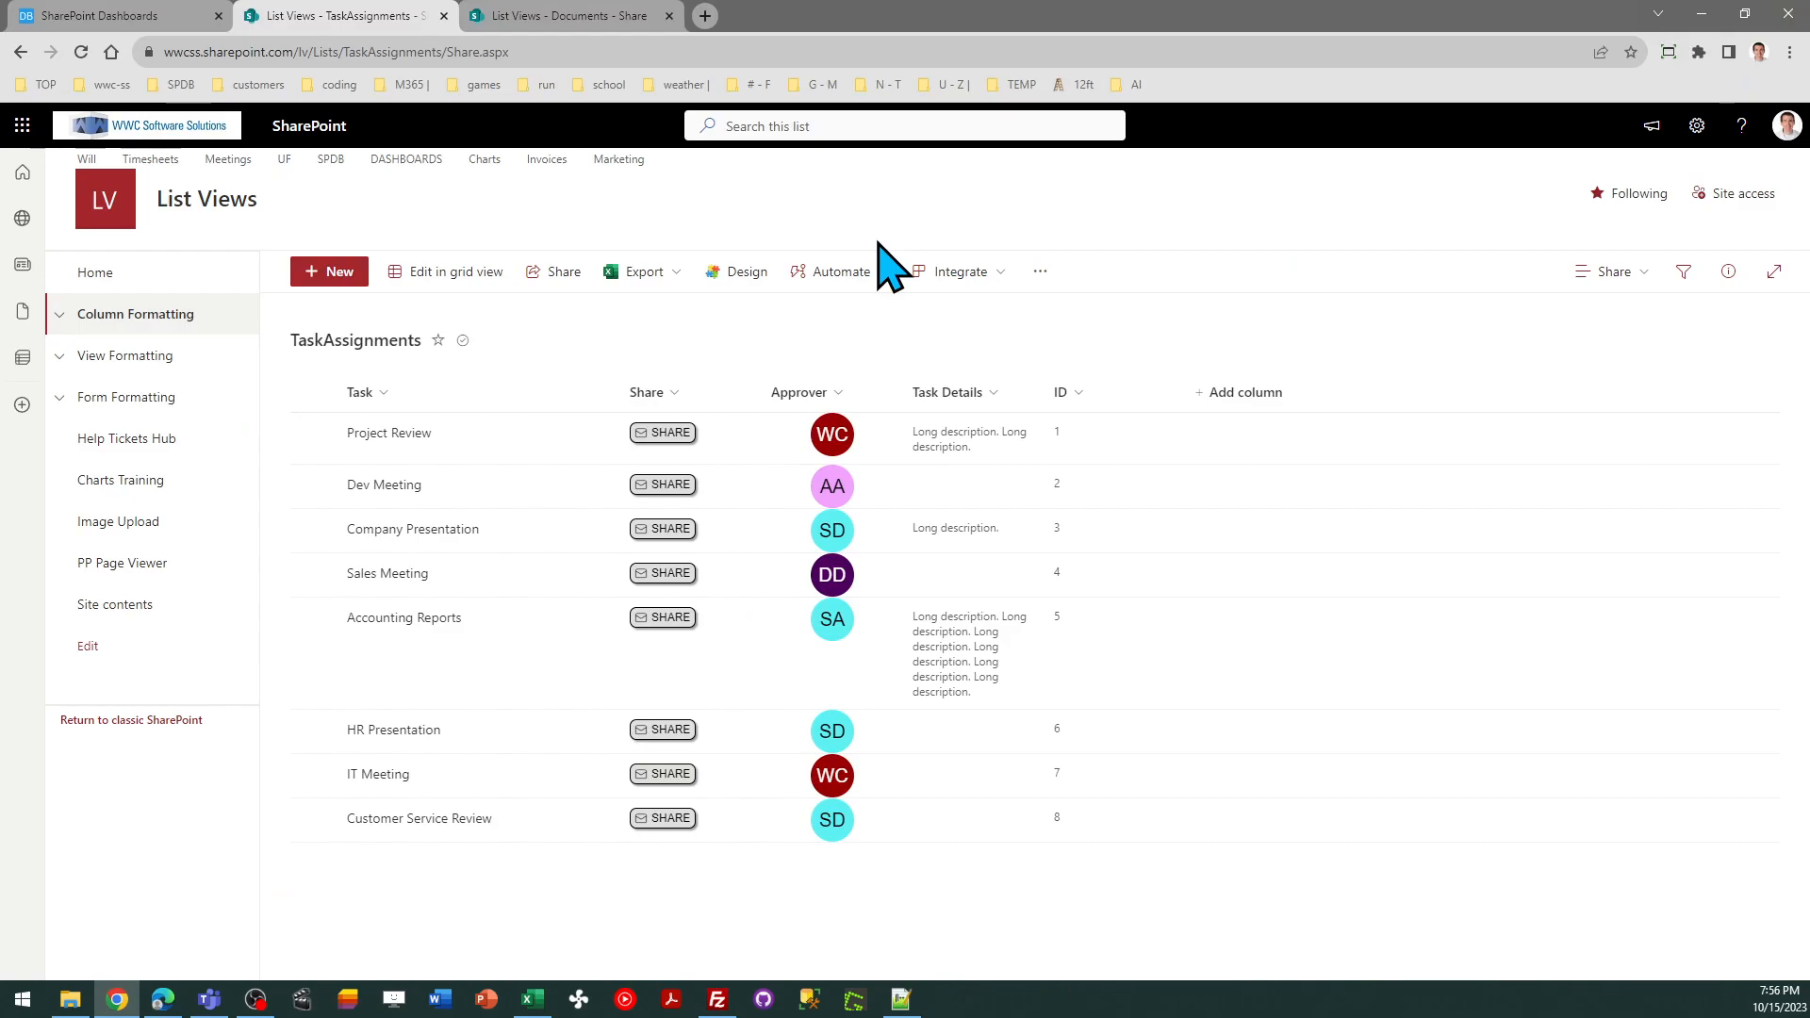
# Examine the folder display setting in the Documents library's Share view, and exit the view settings without saving.
pyautogui.click(592, 17)
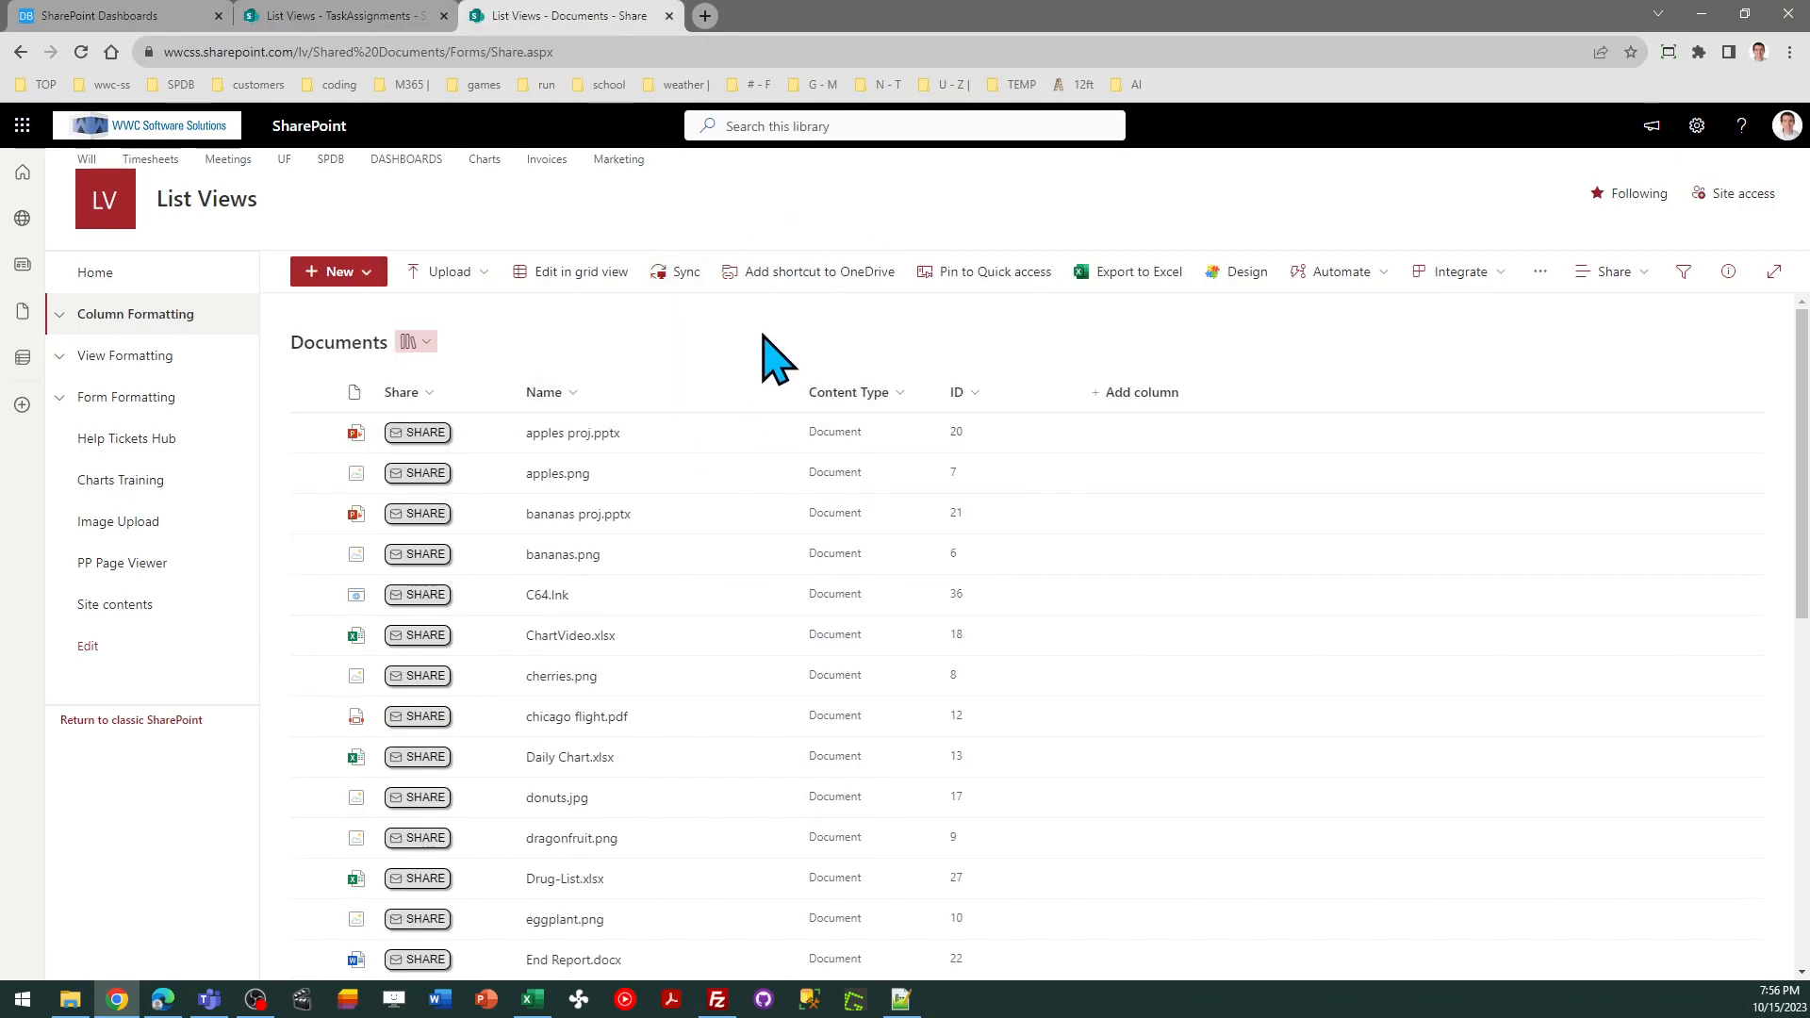
pyautogui.click(1613, 272)
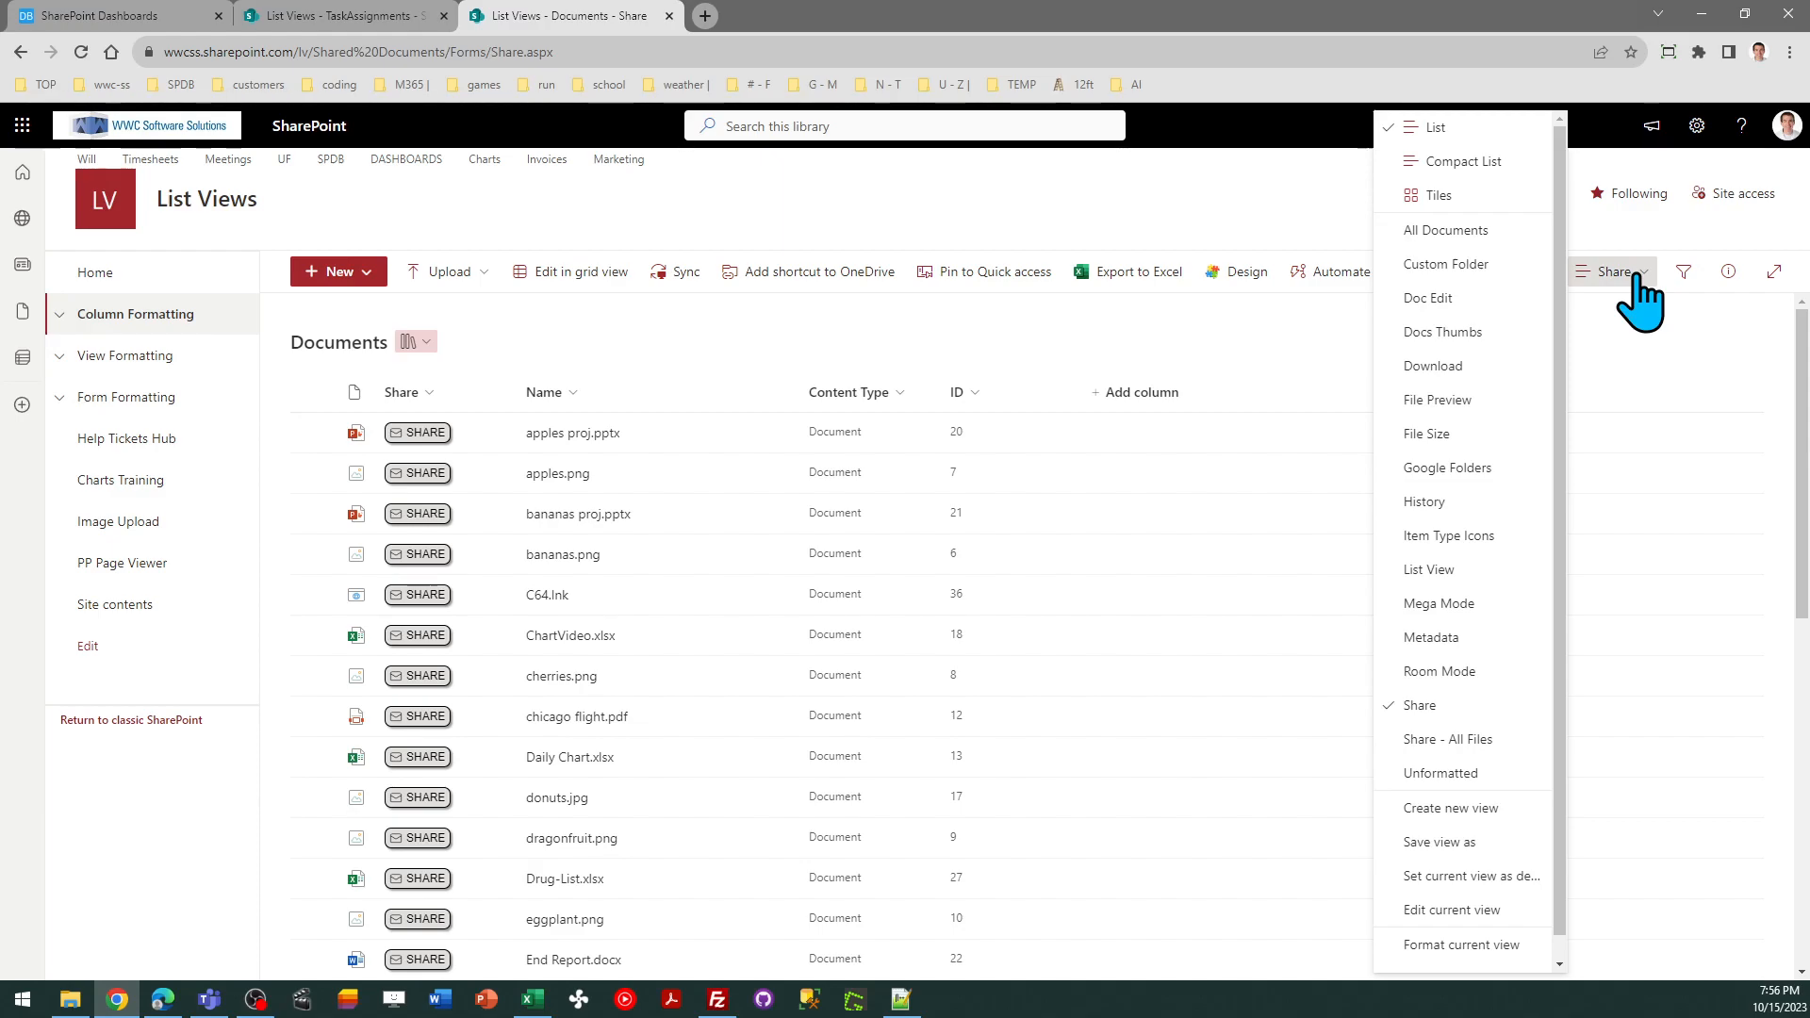
pyautogui.scroll(-1, 1573, 527)
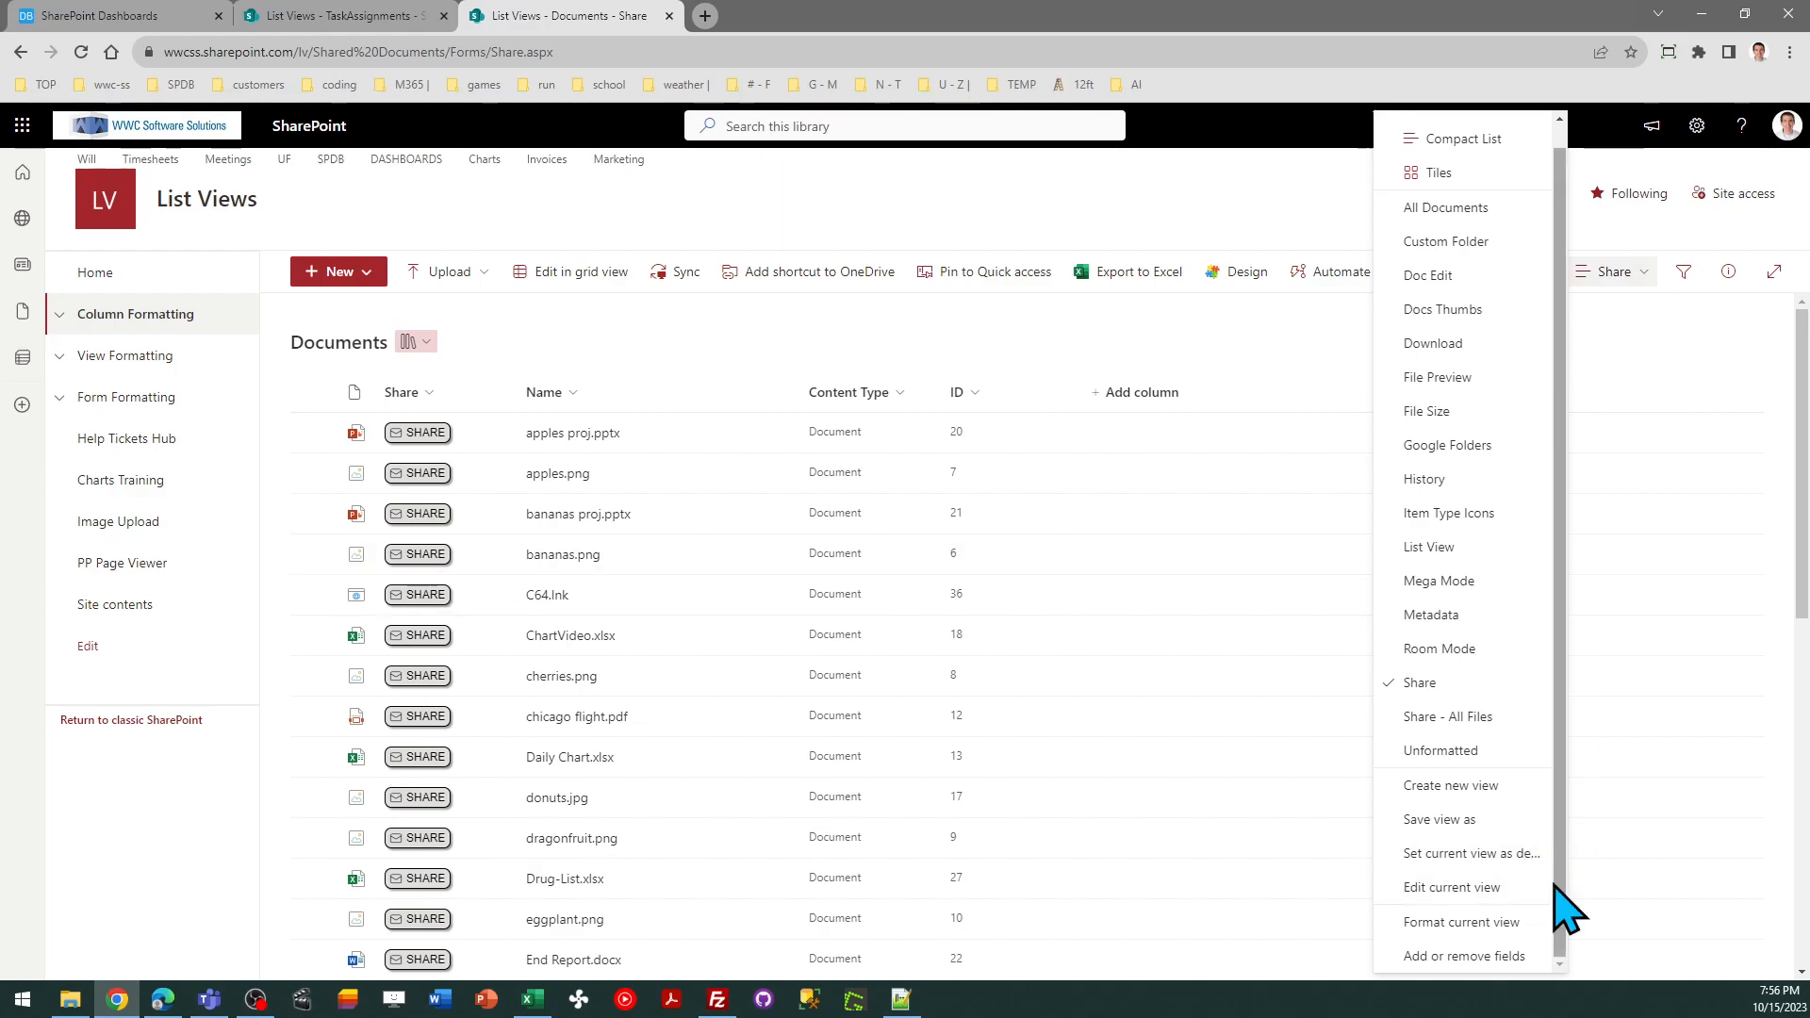
pyautogui.click(1494, 888)
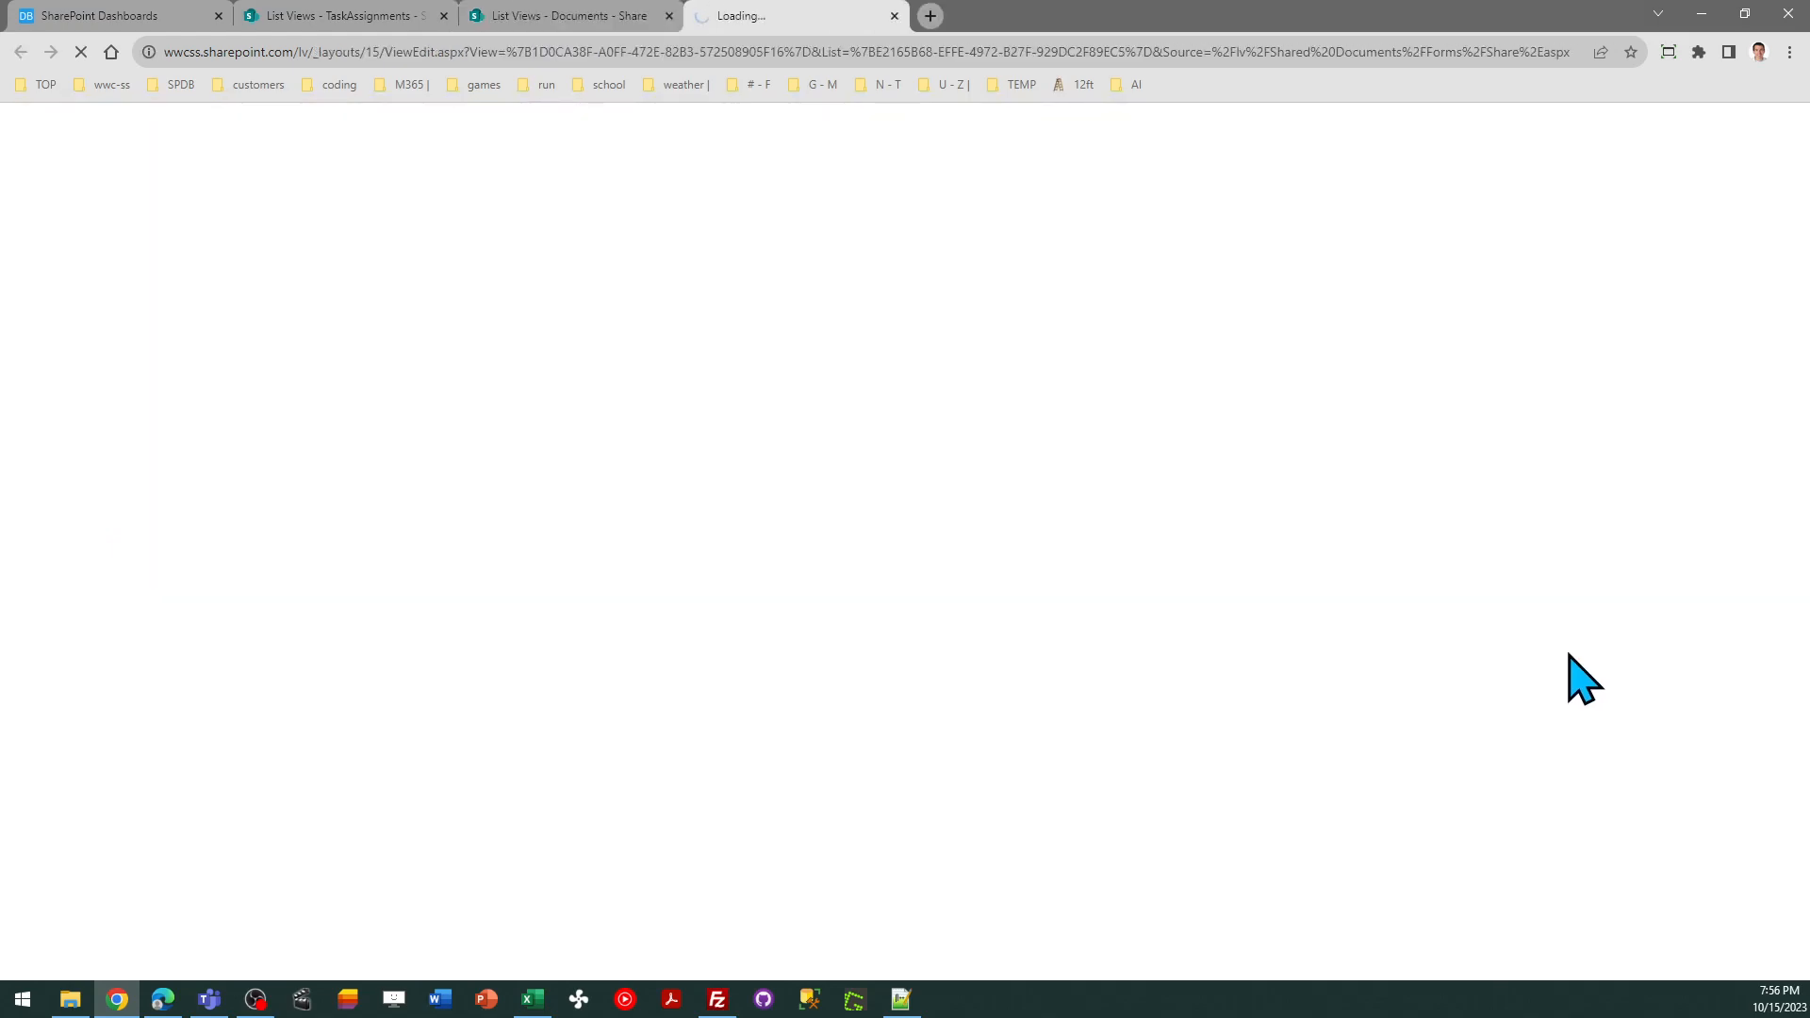
pyautogui.click(669, 16)
pyautogui.moveTo(1802, 297); pyautogui.dragTo(1802, 627)
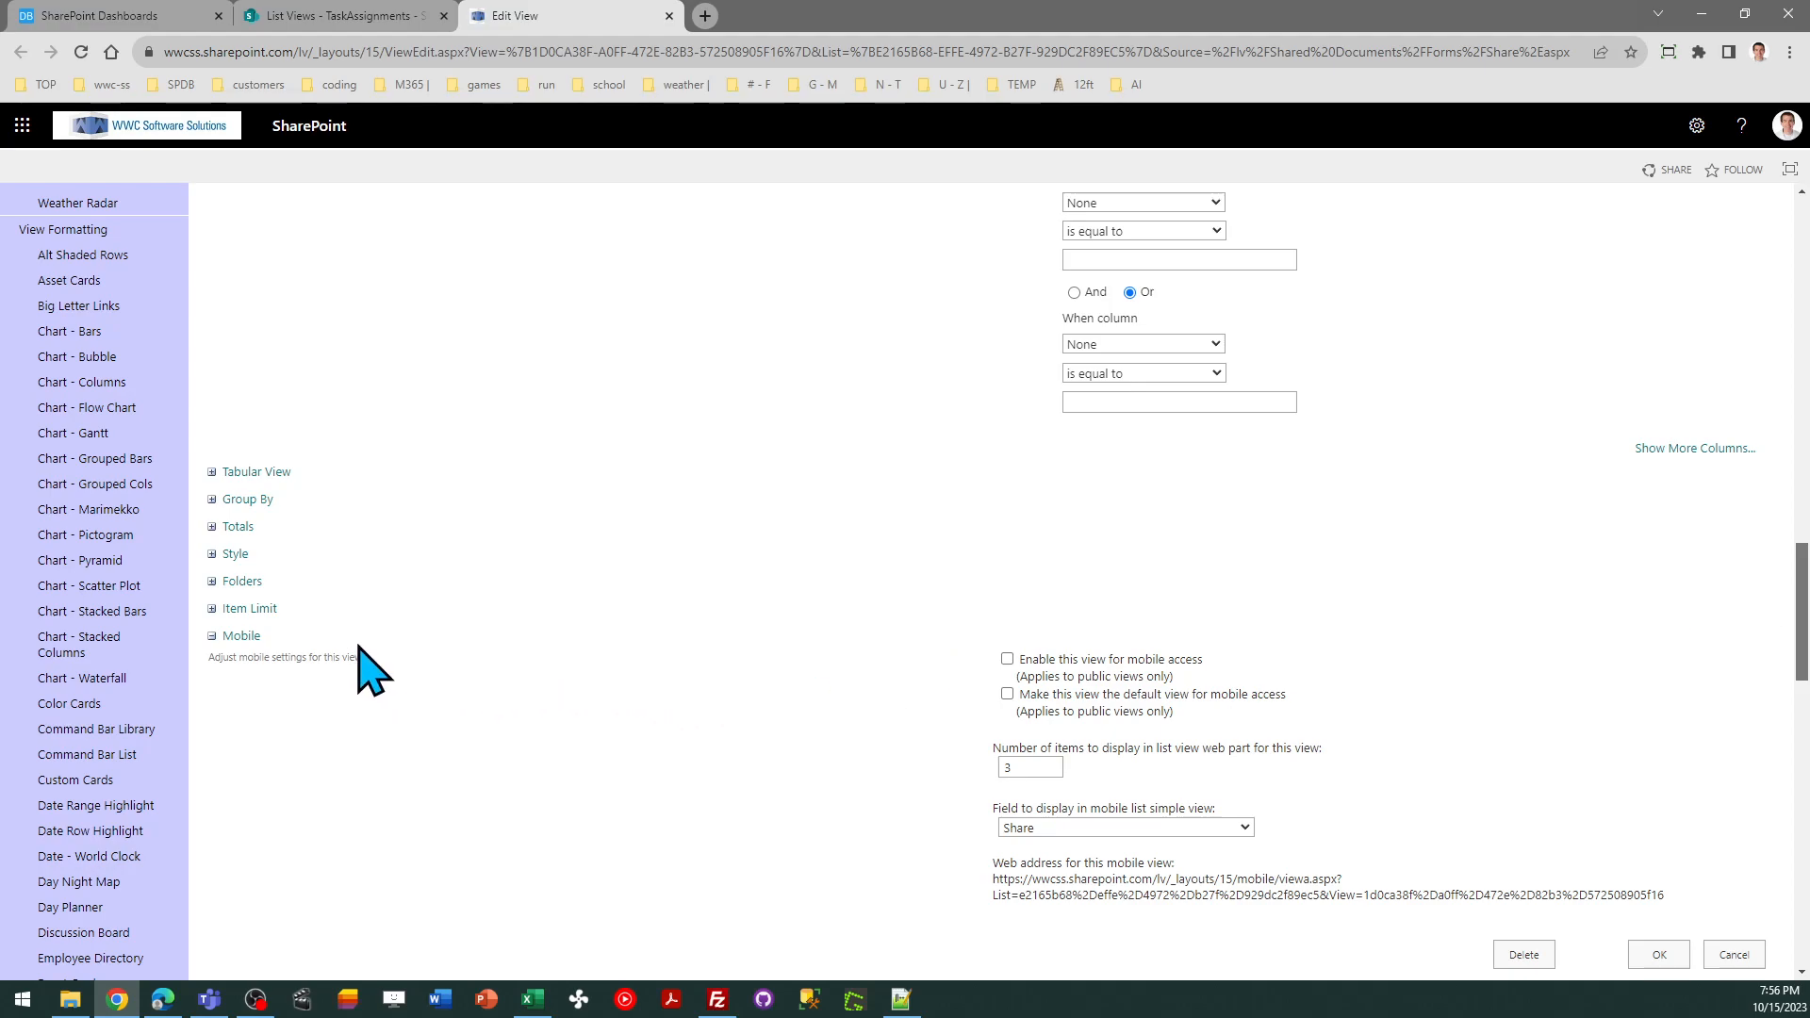
pyautogui.click(245, 583)
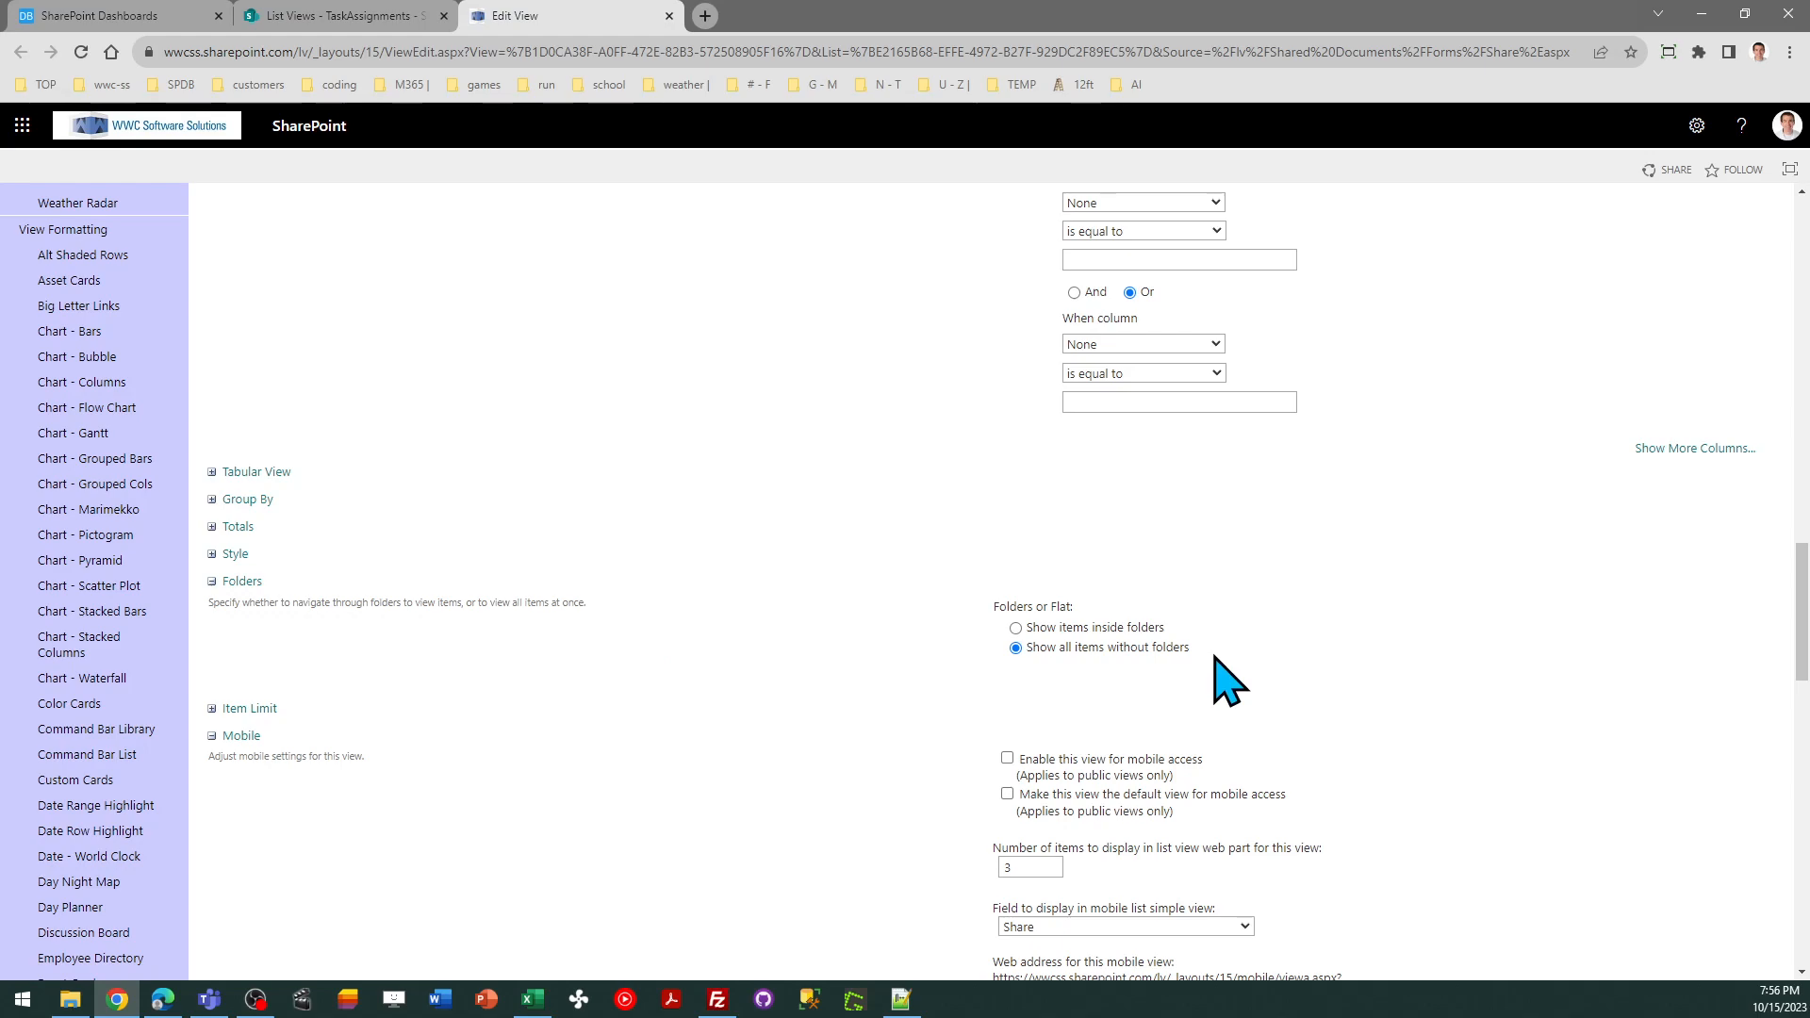
pyautogui.moveTo(1215, 657); pyautogui.dragTo(1037, 679)
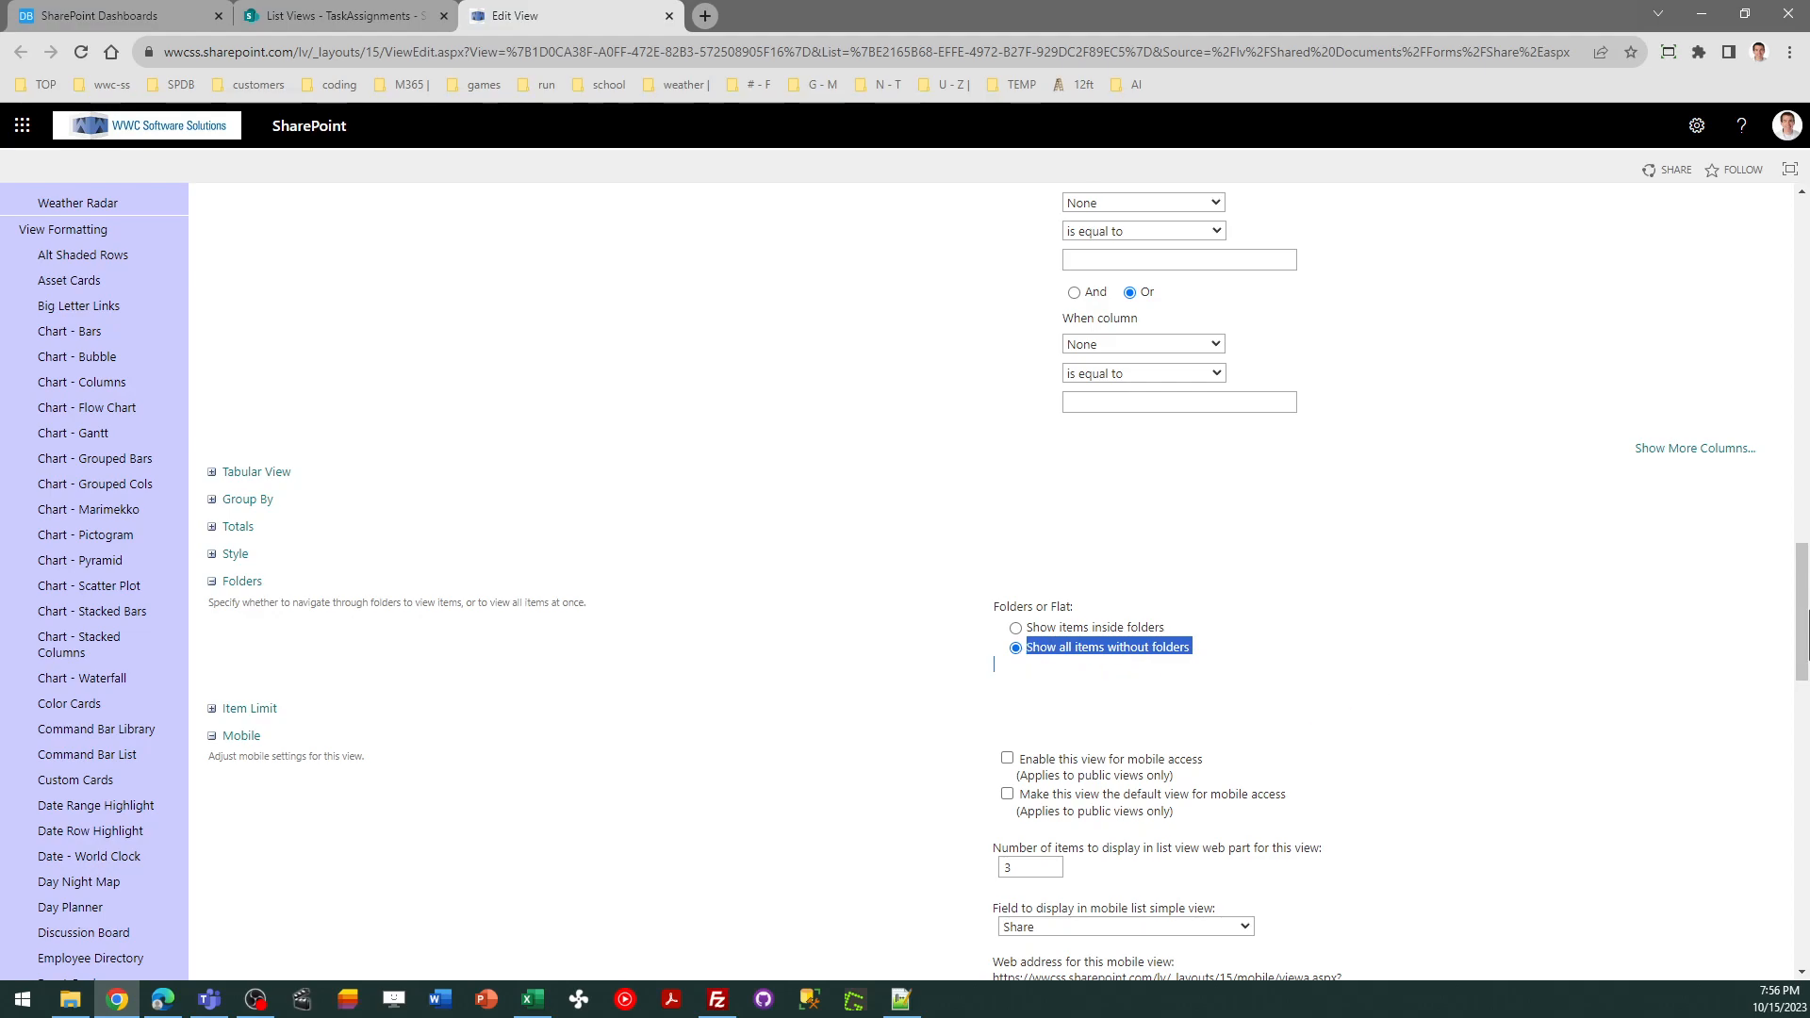
pyautogui.moveTo(1802, 645); pyautogui.dragTo(1802, 283)
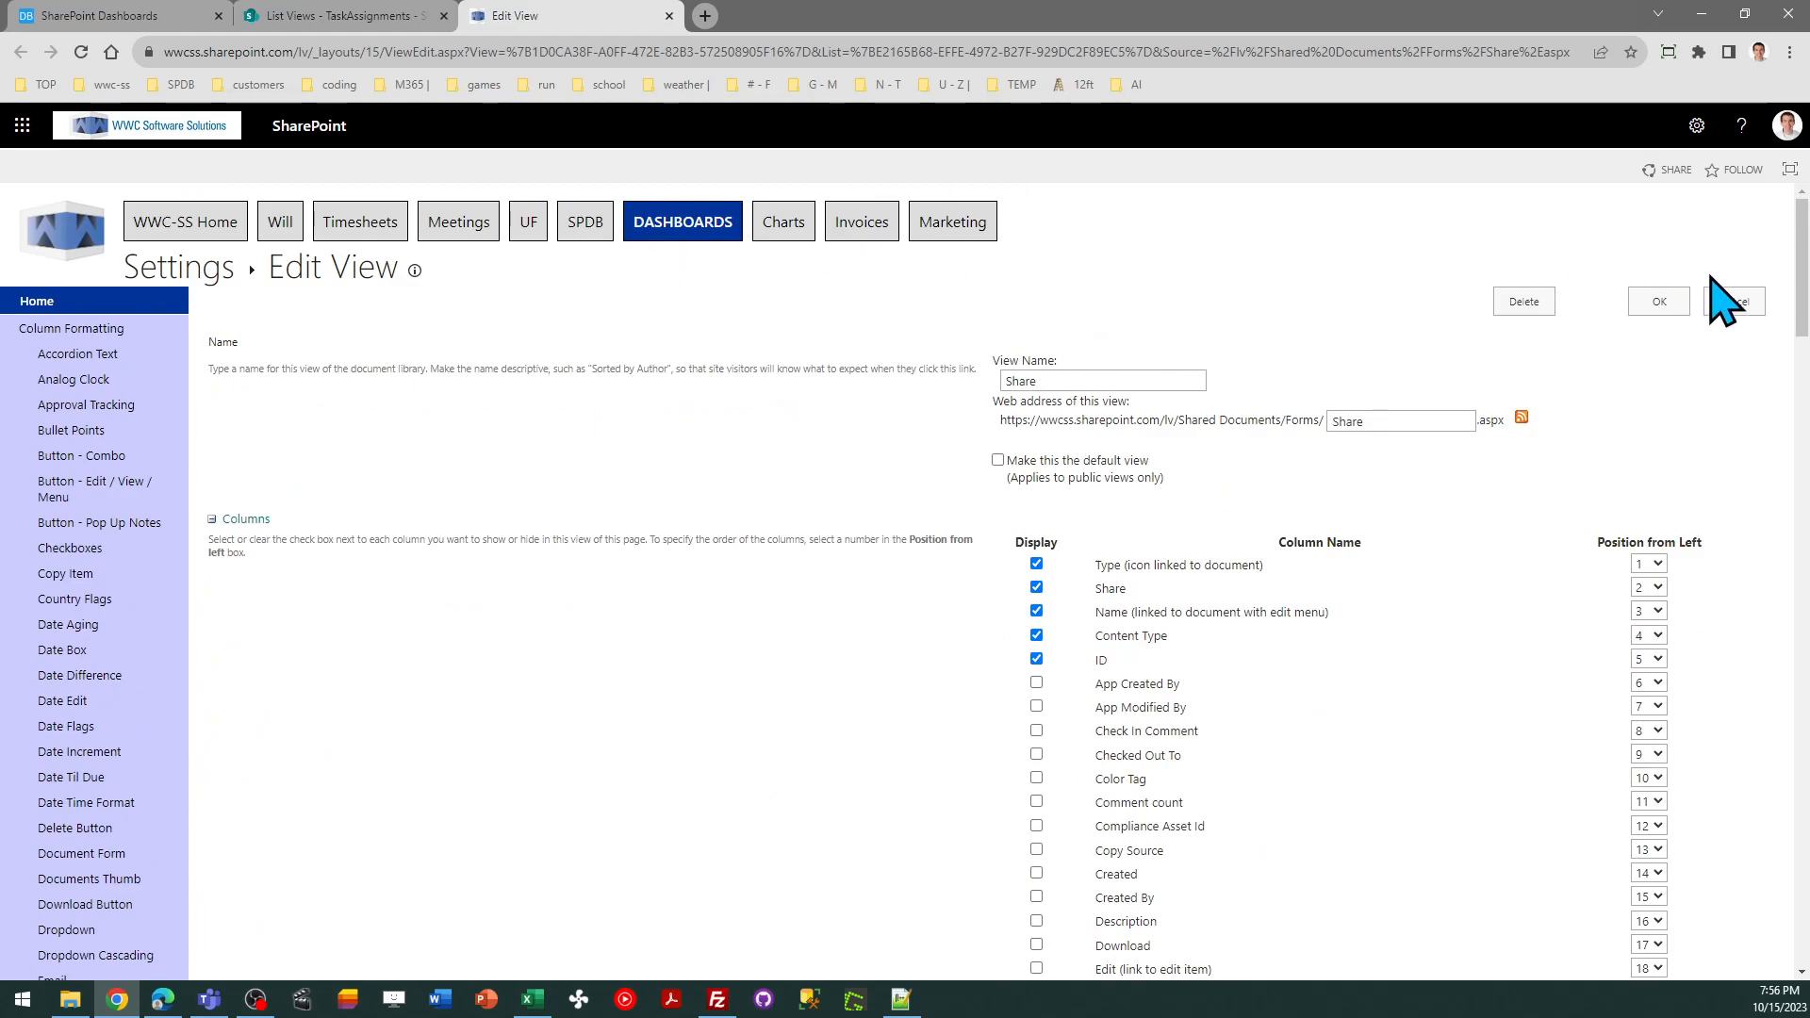
pyautogui.click(1733, 301)
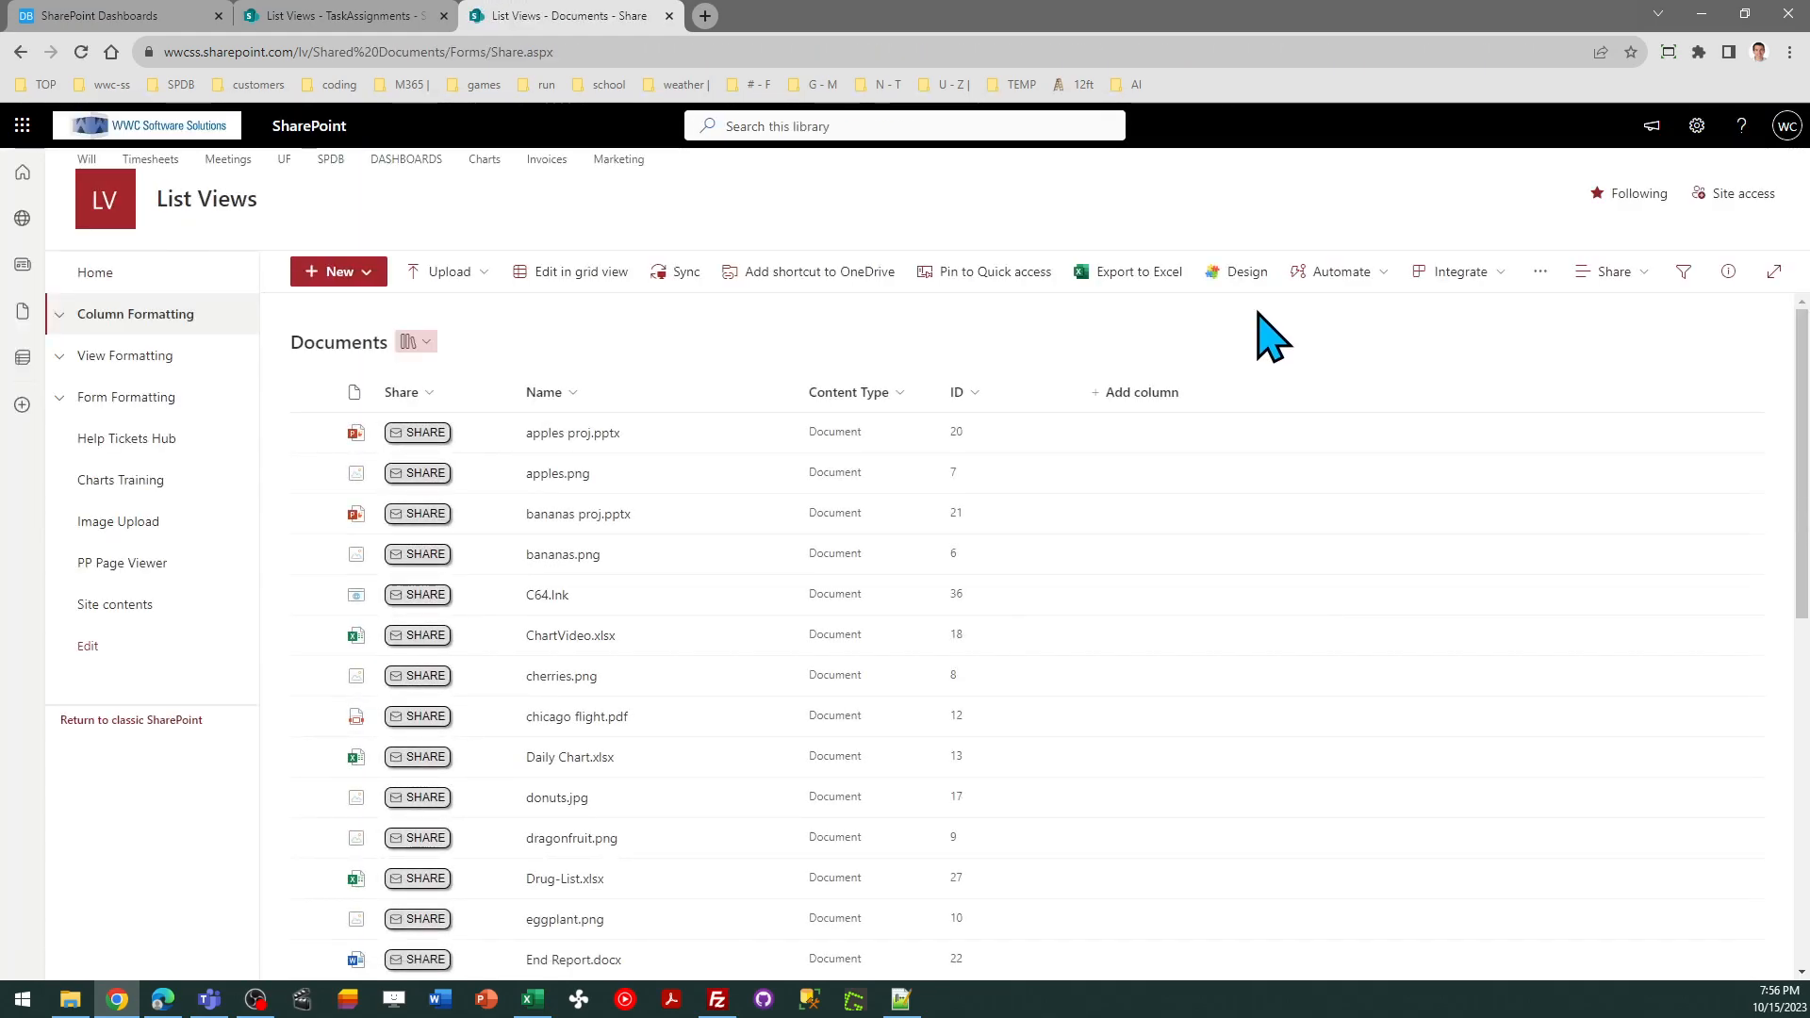
# Set the Column - Button / Share template's List Type to library and its List Name to Documents.
pyautogui.click(337, 16)
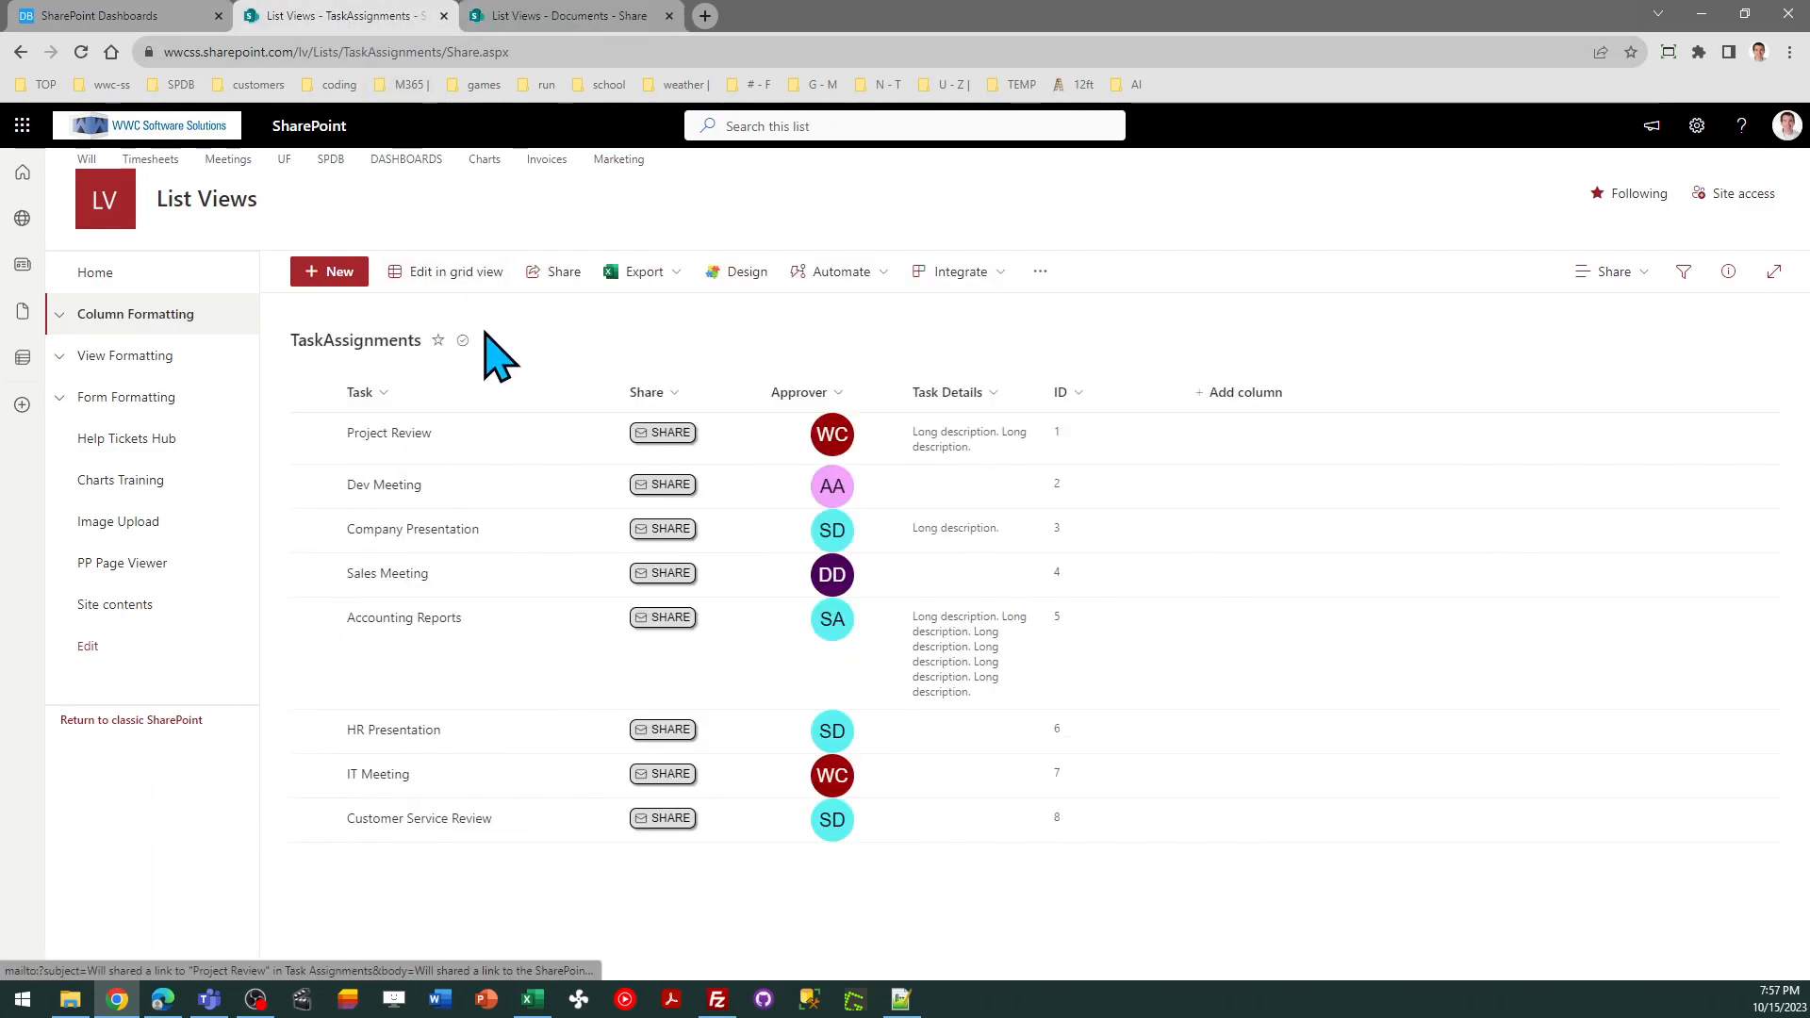
pyautogui.click(94, 16)
pyautogui.click(264, 692)
pyautogui.click(241, 729)
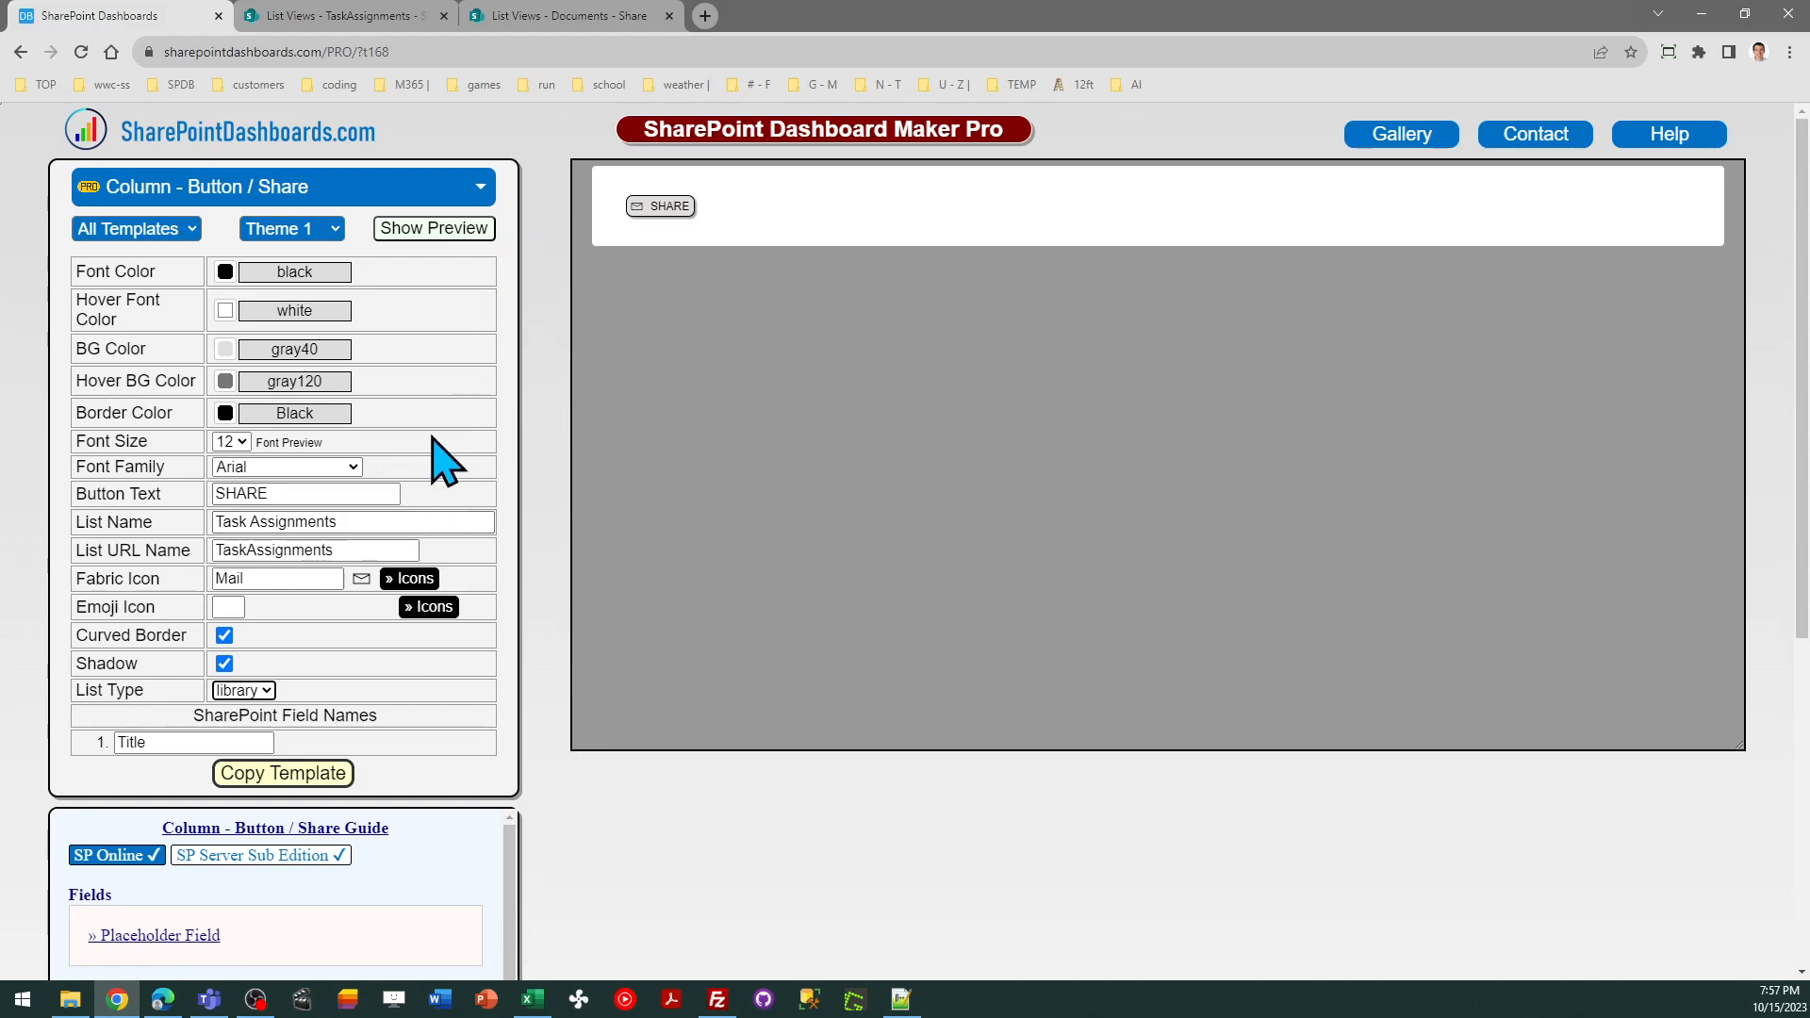
pyautogui.click(552, 19)
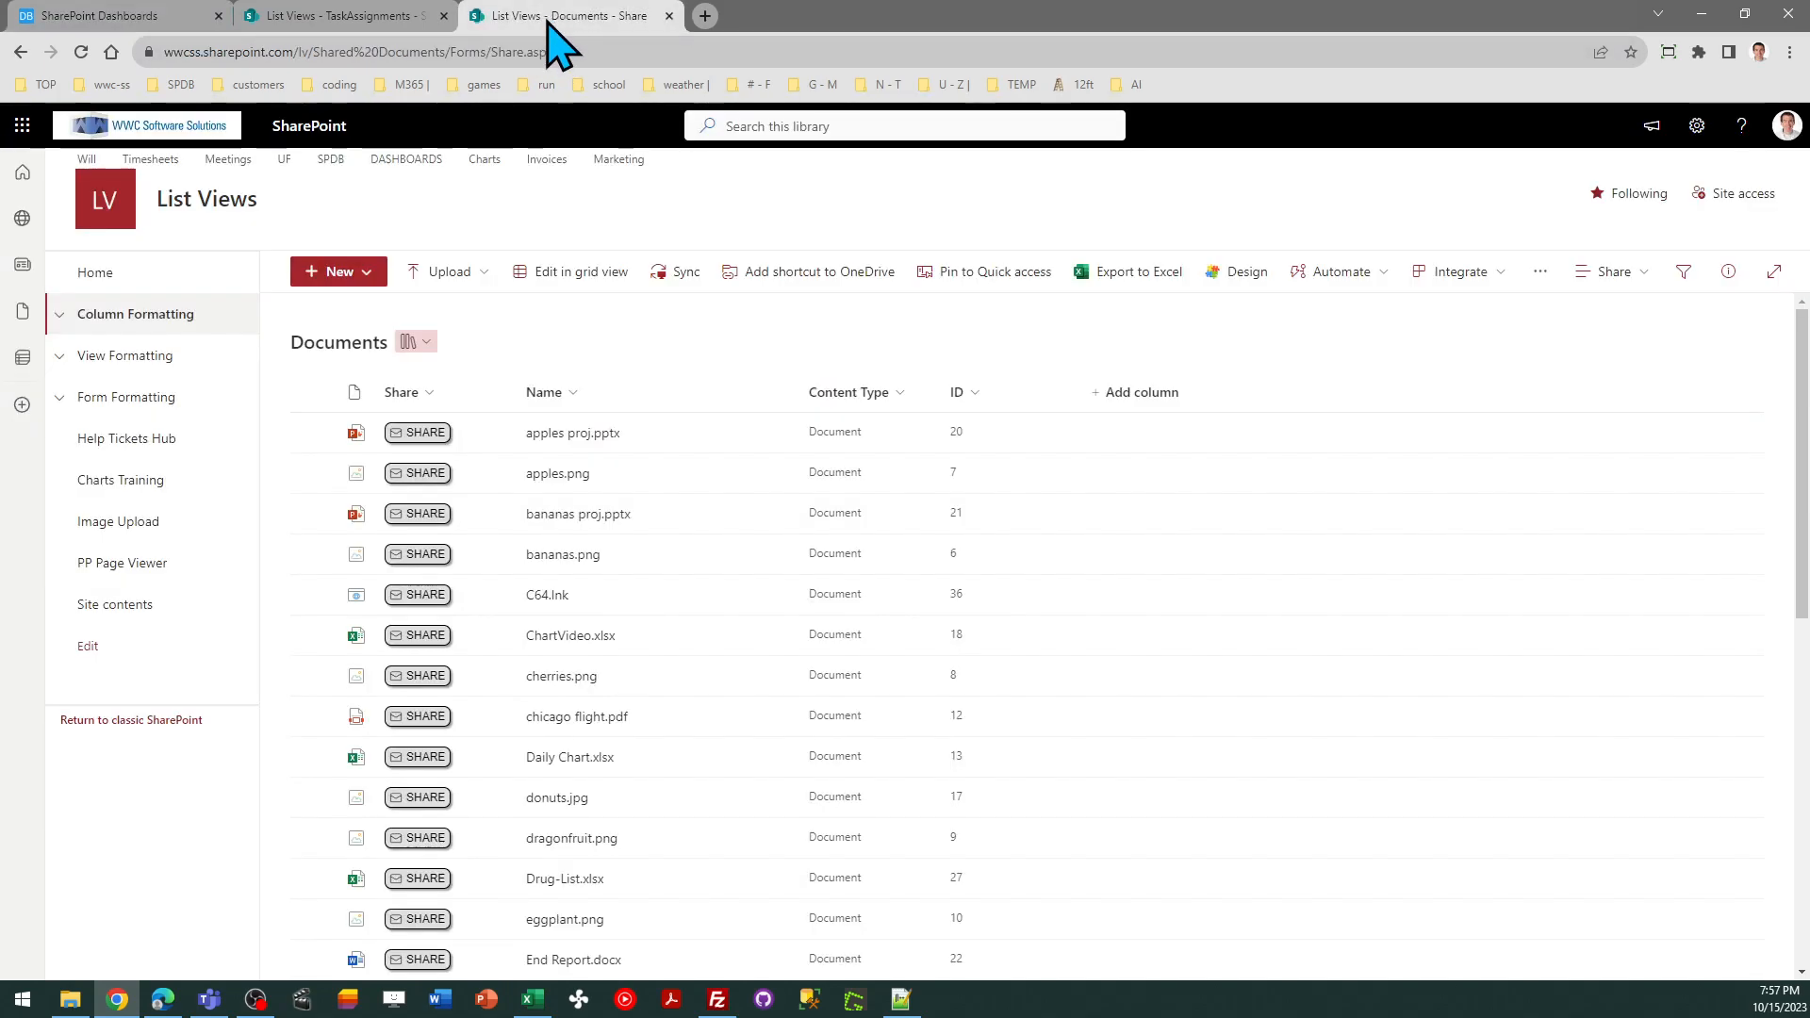
pyautogui.click(132, 16)
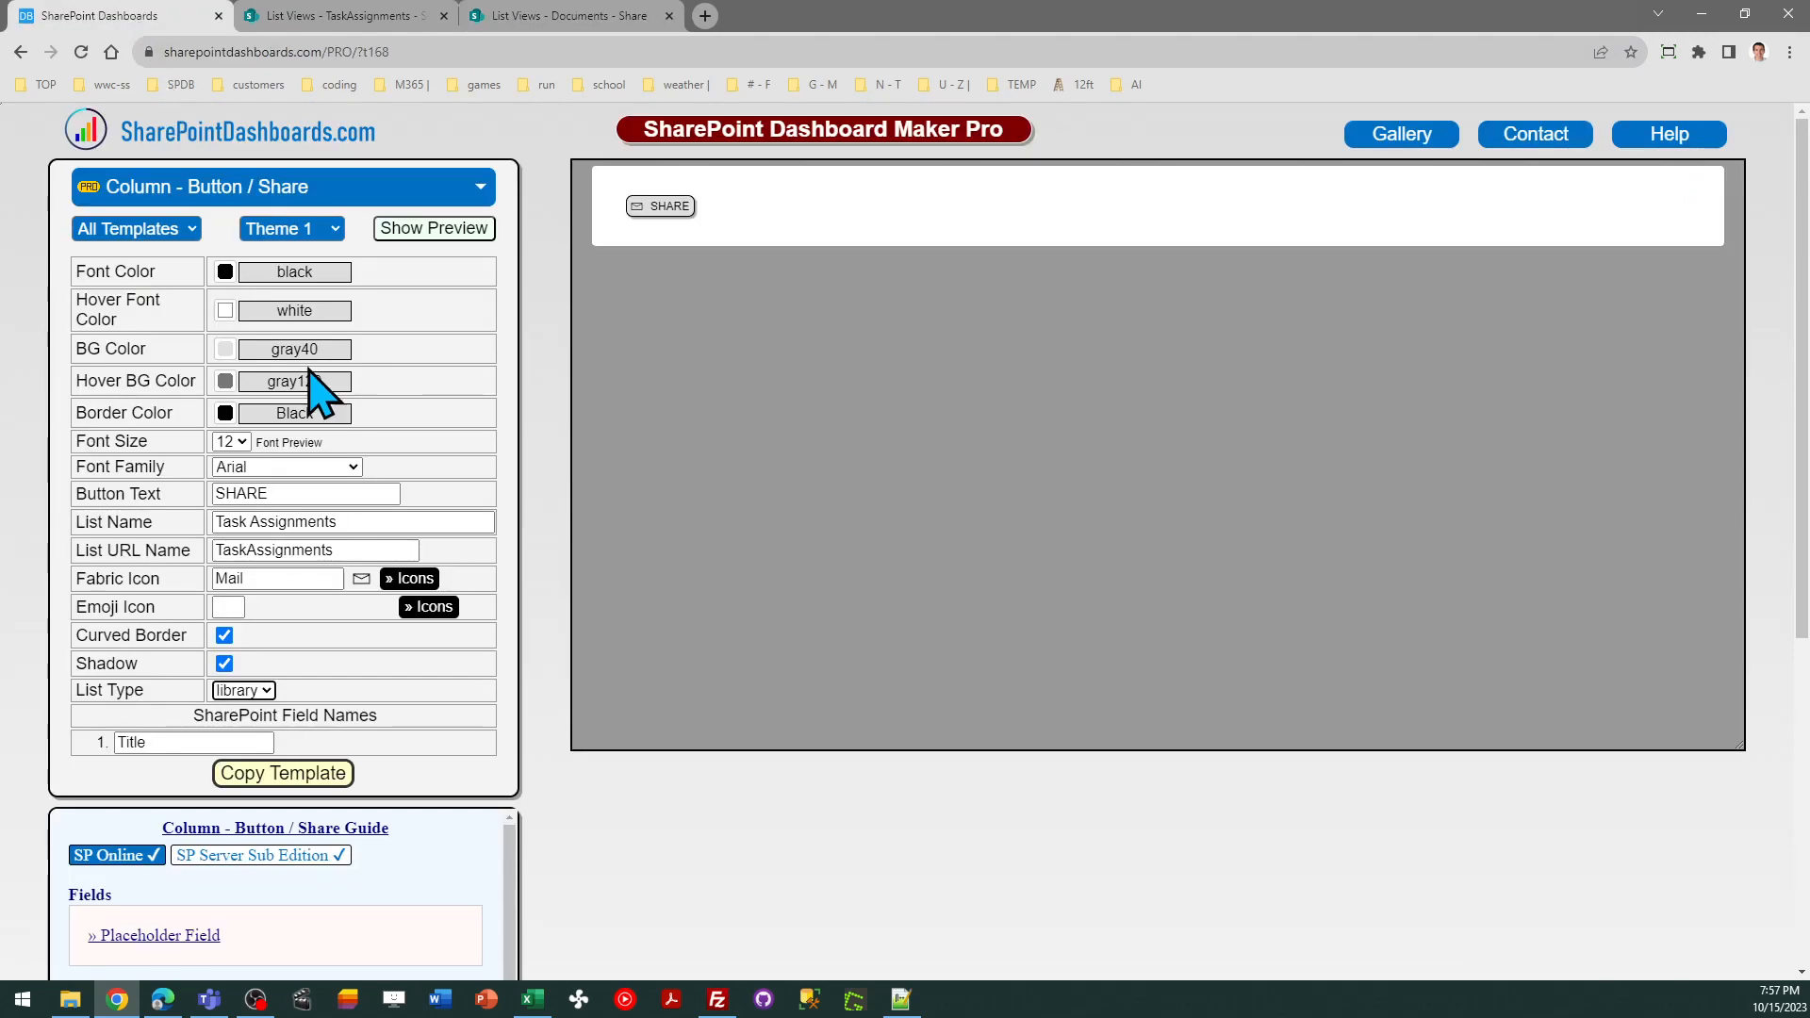
pyautogui.moveTo(360, 521); pyautogui.dragTo(159, 526)
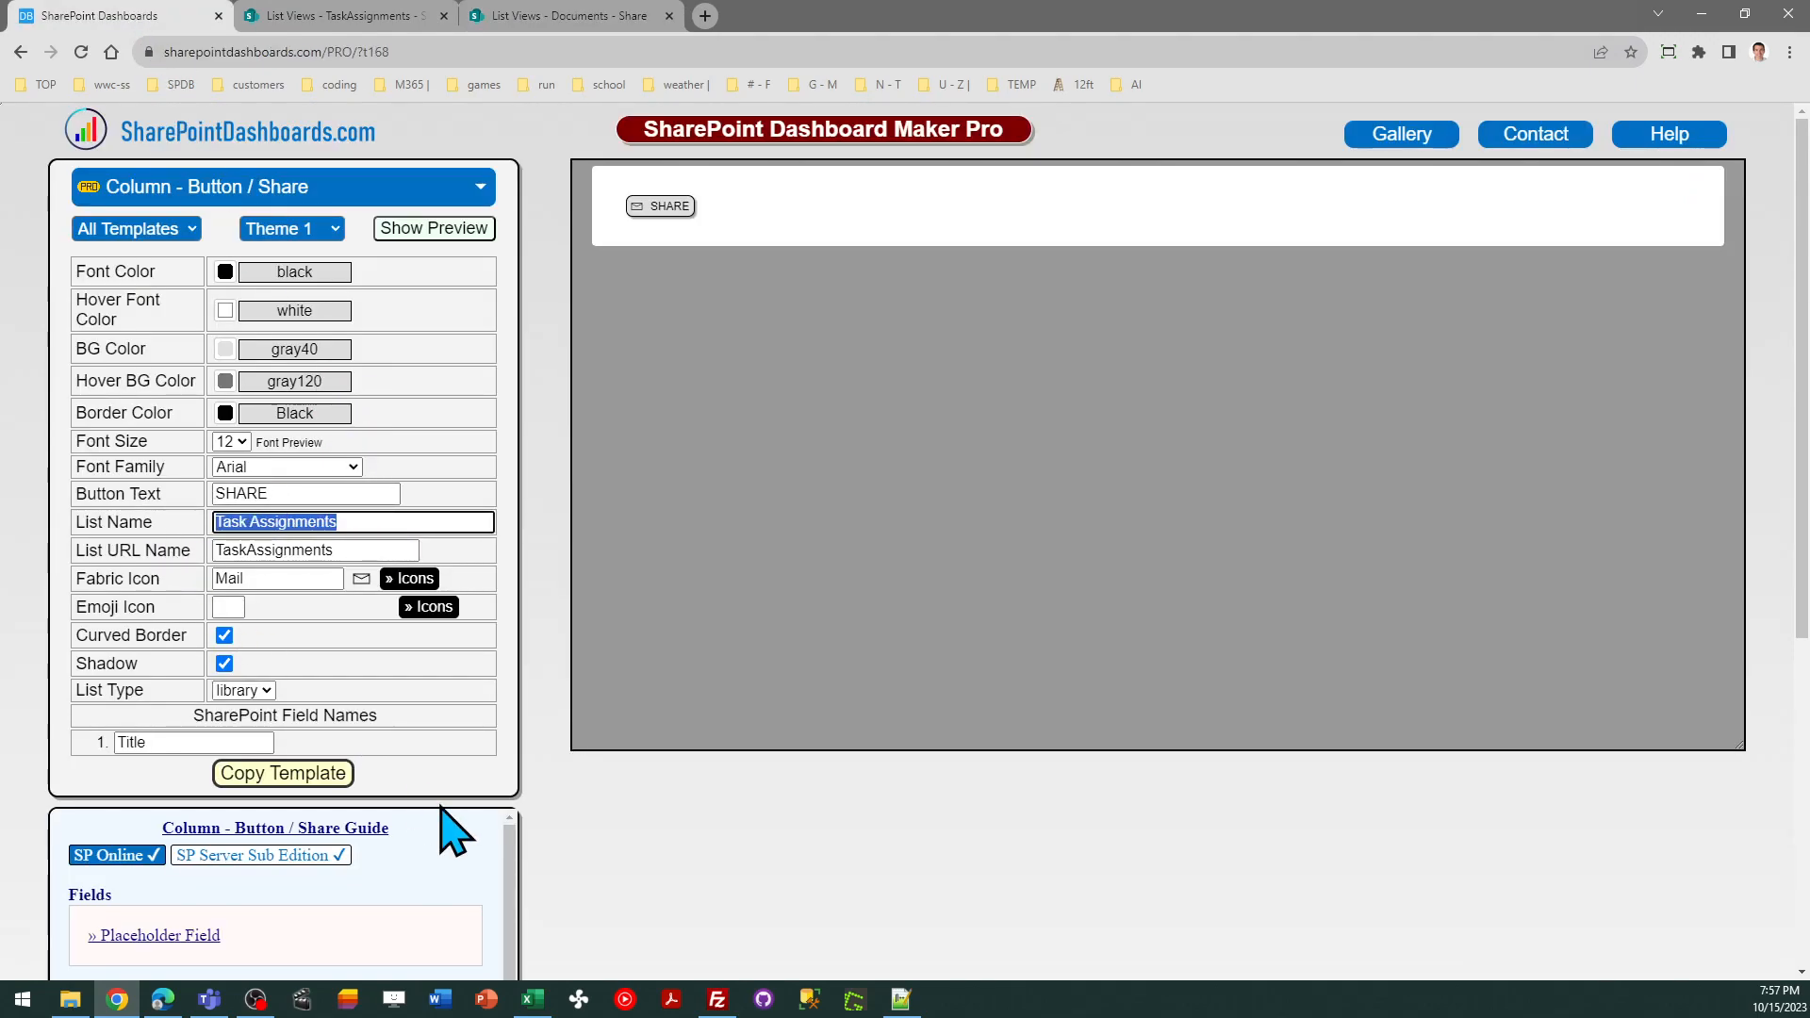
pyautogui.write('Documents')
pyautogui.press('Tab')
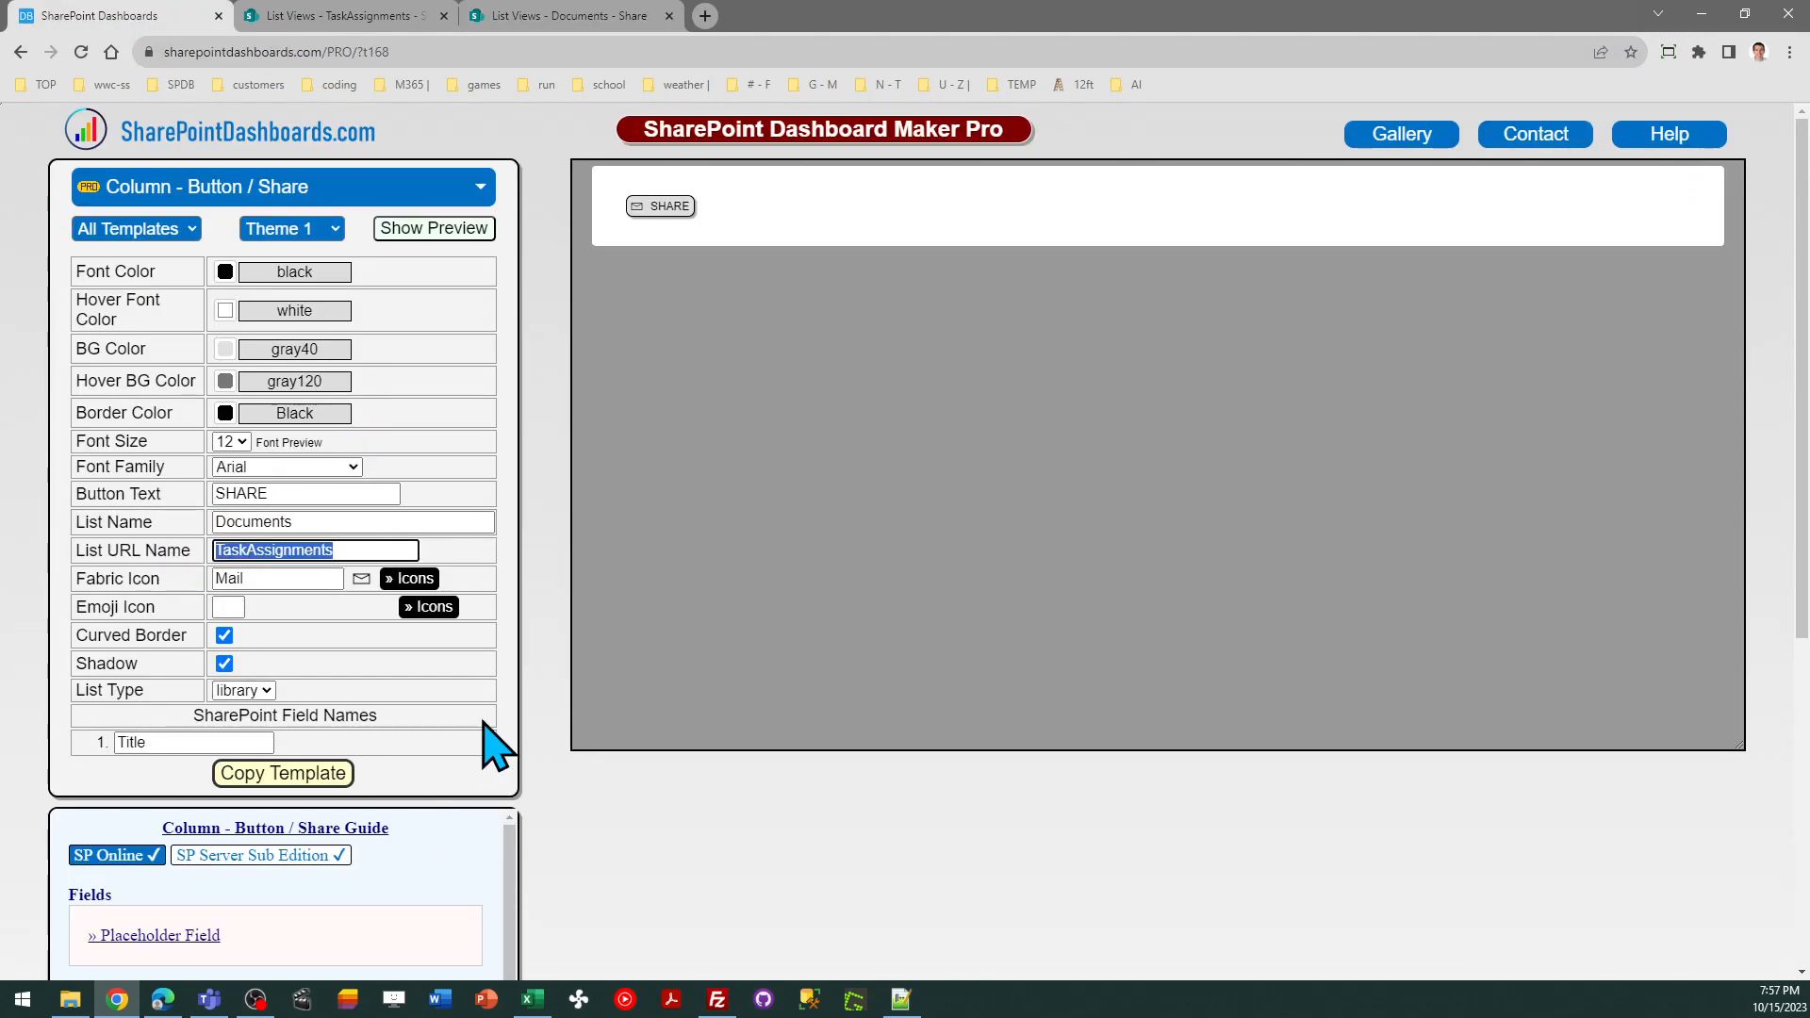
# Copy the library name from the Documents library's web address and set the template's List URL Name to Shared%20Documents.
pyautogui.click(573, 16)
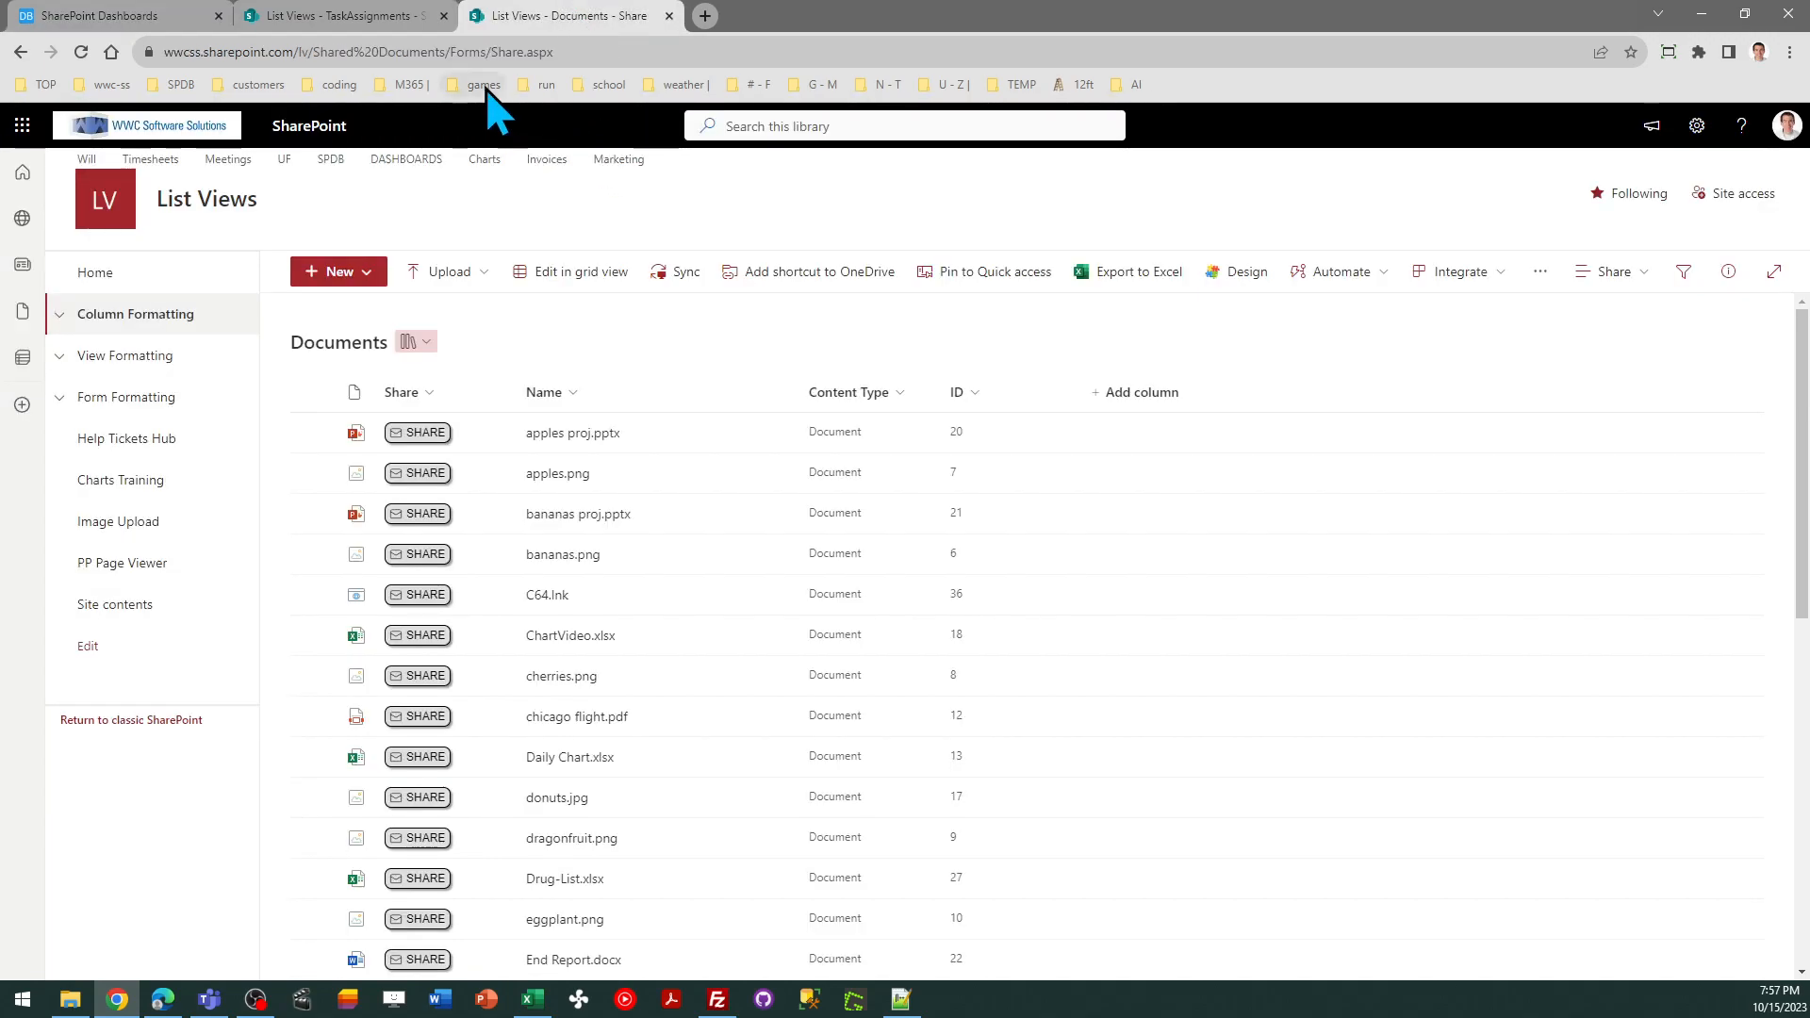
pyautogui.moveTo(449, 54); pyautogui.dragTo(488, 54)
pyautogui.hotkey('ctrl', 'c')
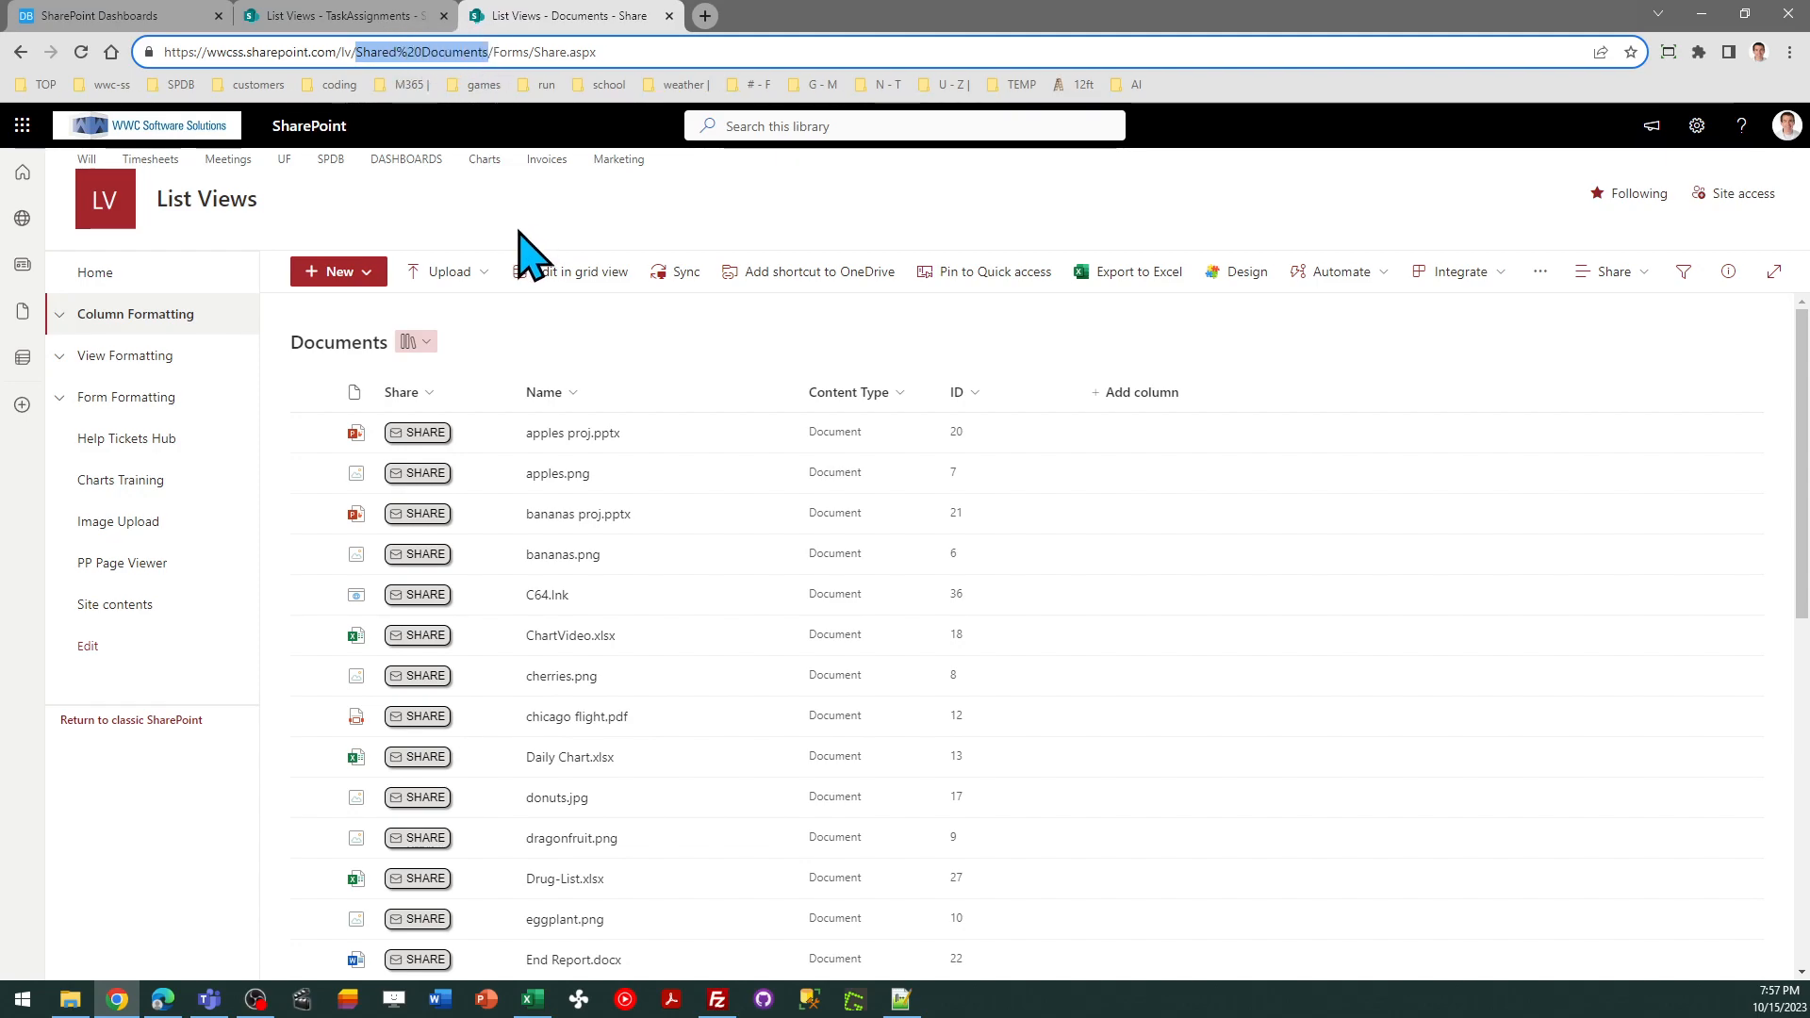
pyautogui.click(124, 16)
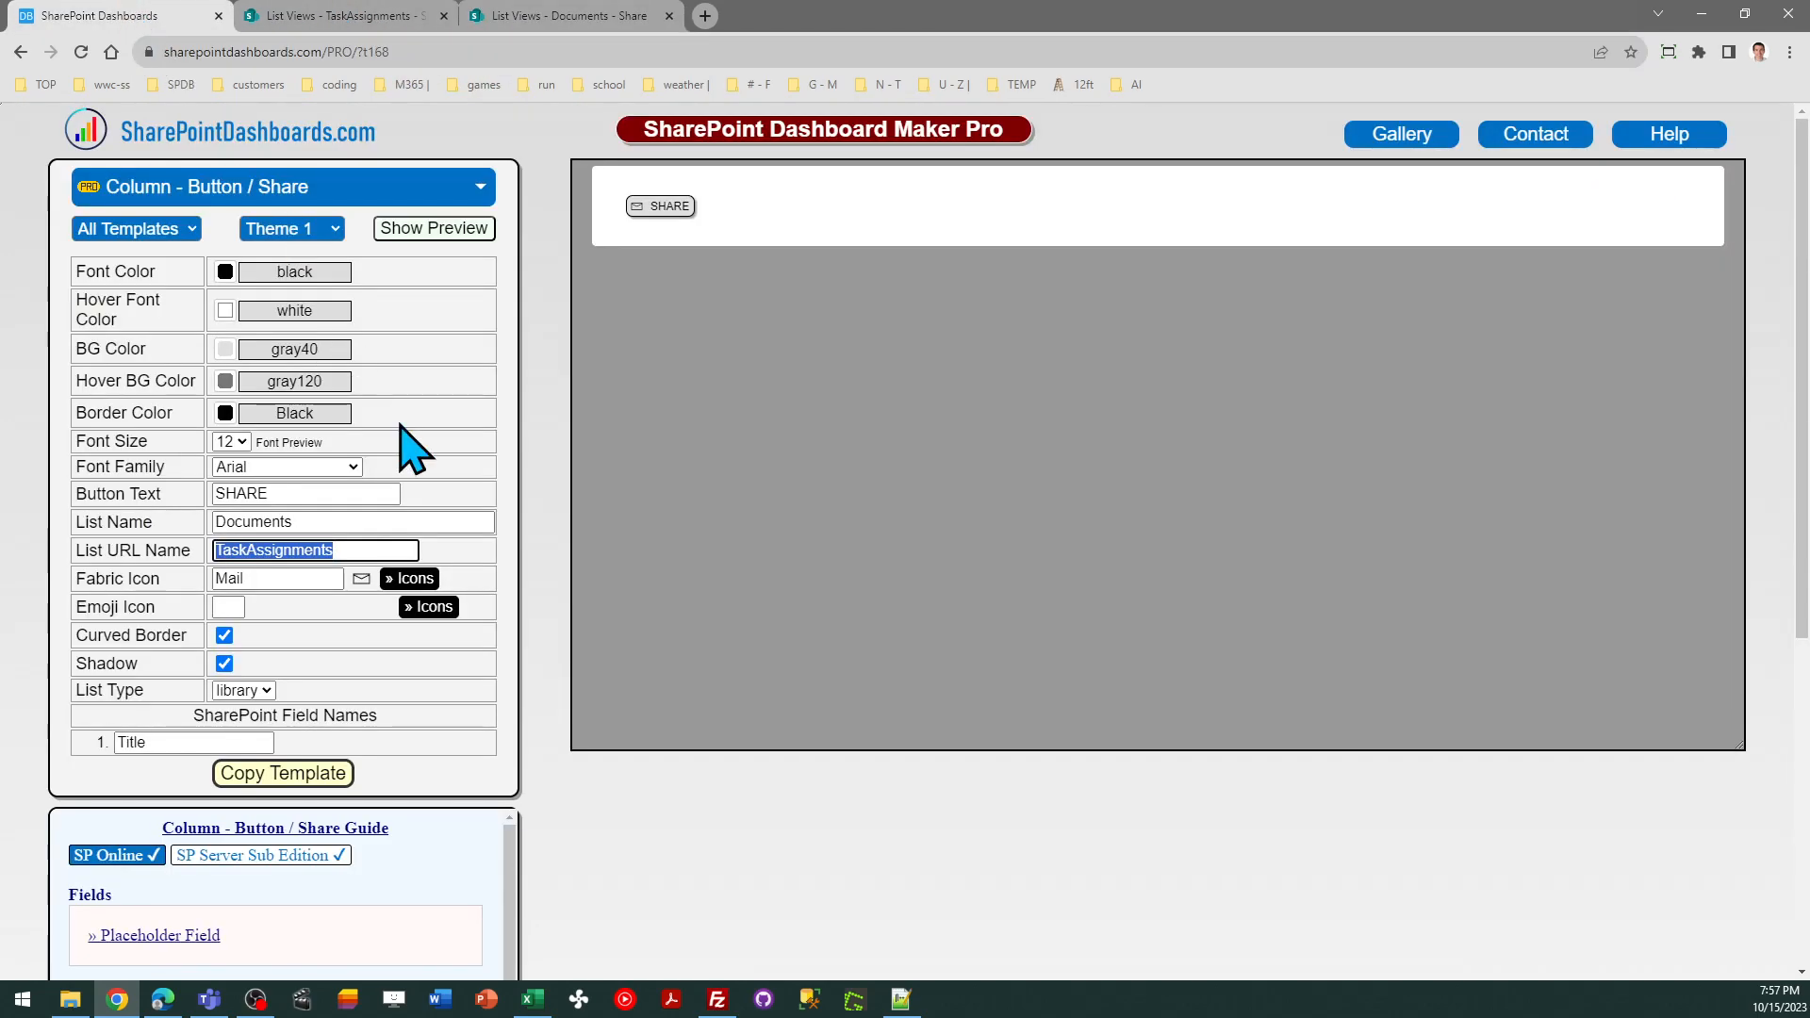
pyautogui.click(372, 521)
pyautogui.click(360, 549)
pyautogui.moveTo(360, 549); pyautogui.dragTo(227, 549)
pyautogui.hotkey('ctrl', 'v')
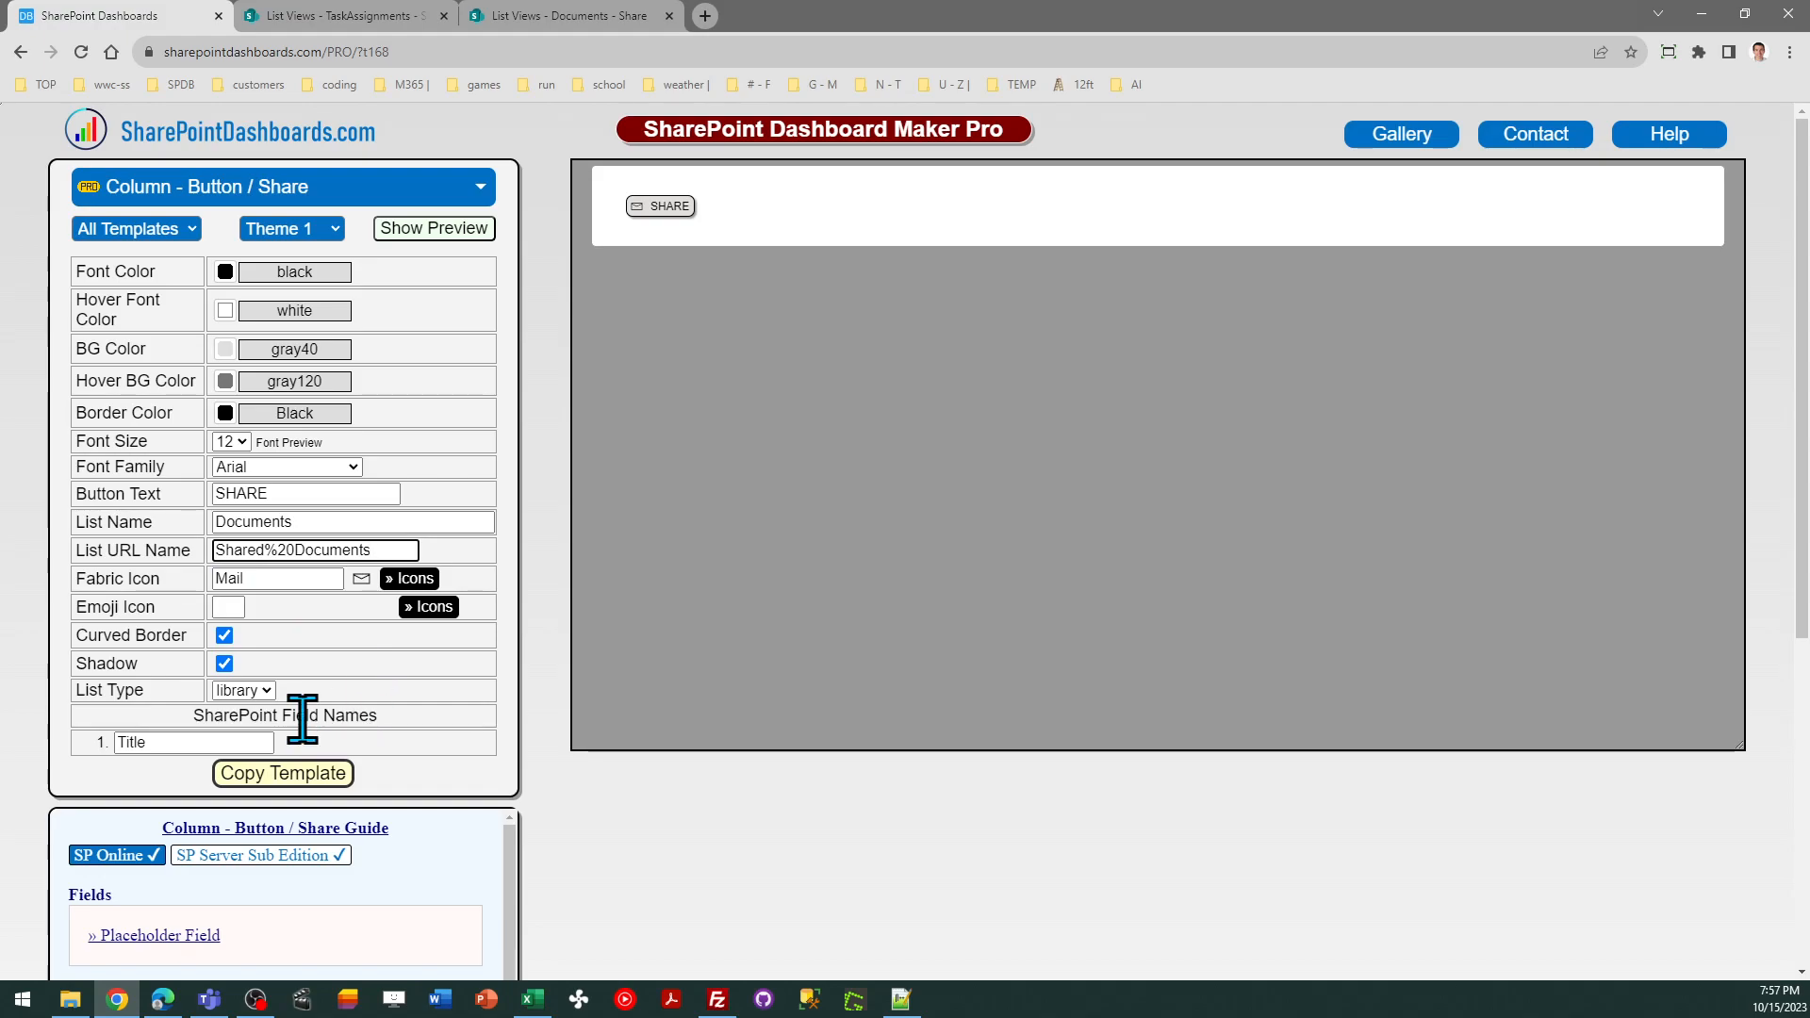
# Copy the Column - Button / Share template code configured for the Documents library.
pyautogui.click(301, 772)
pyautogui.click(300, 773)
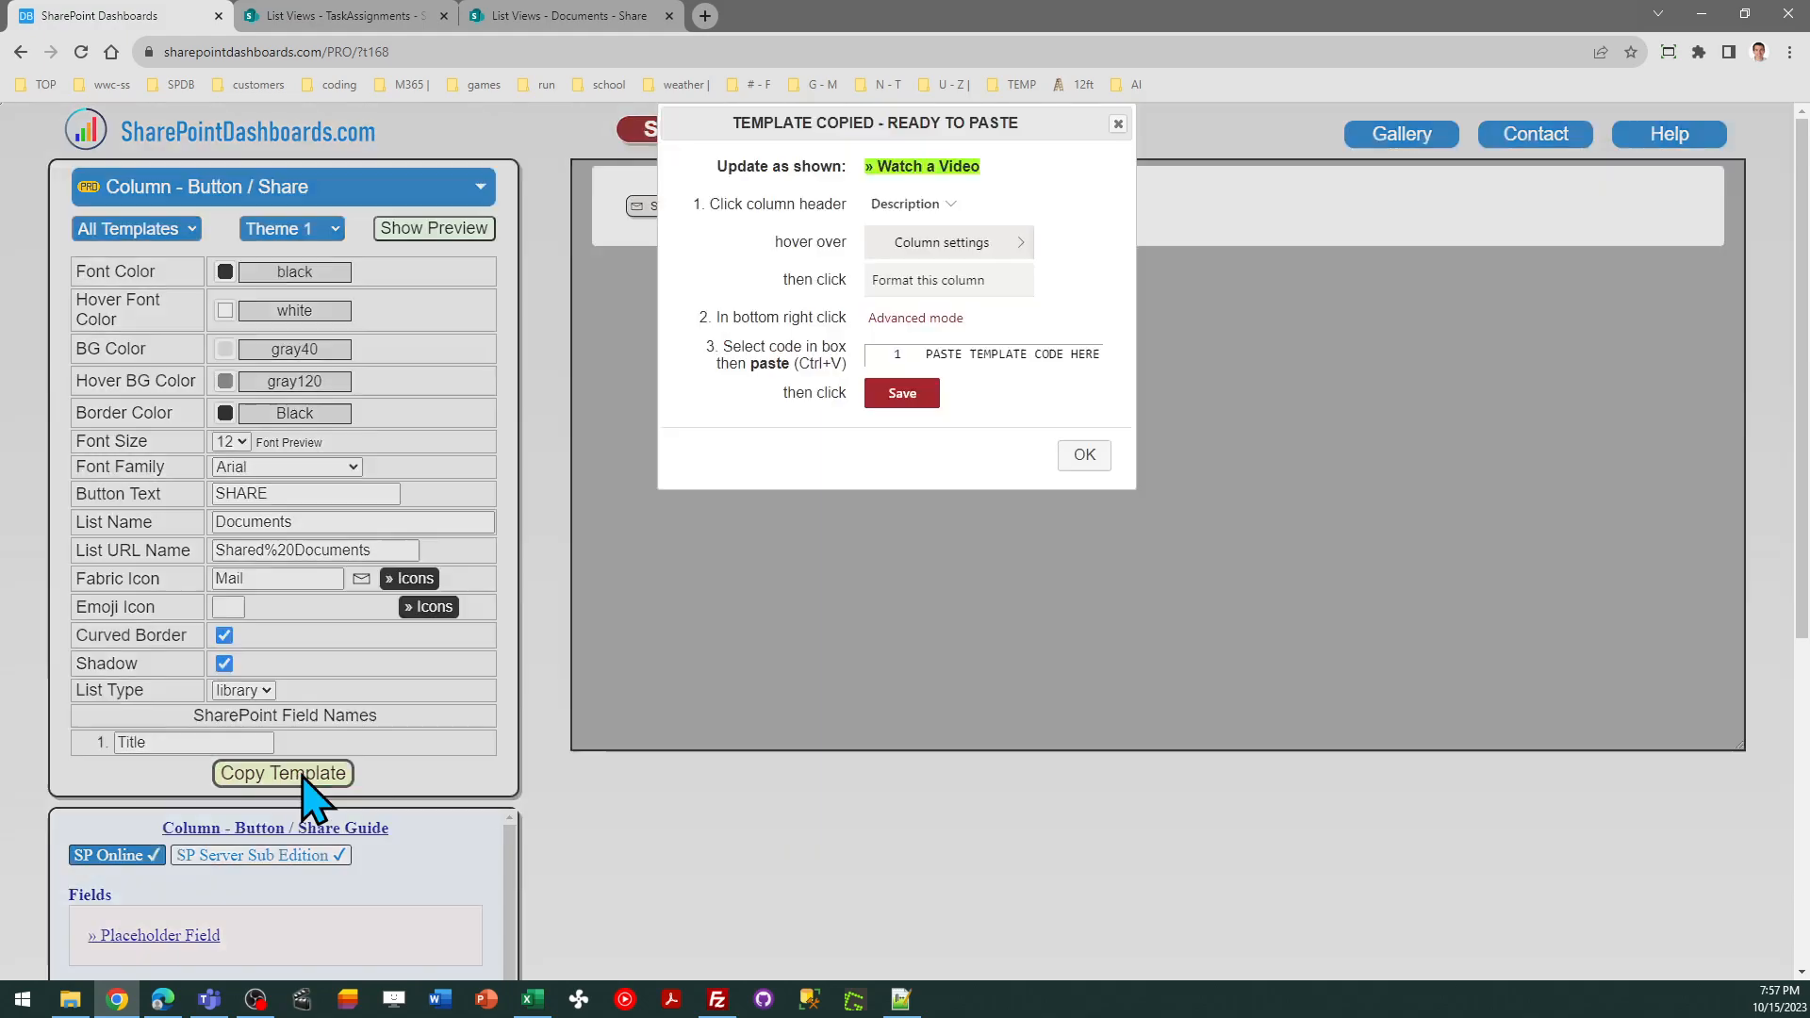
pyautogui.click(1082, 457)
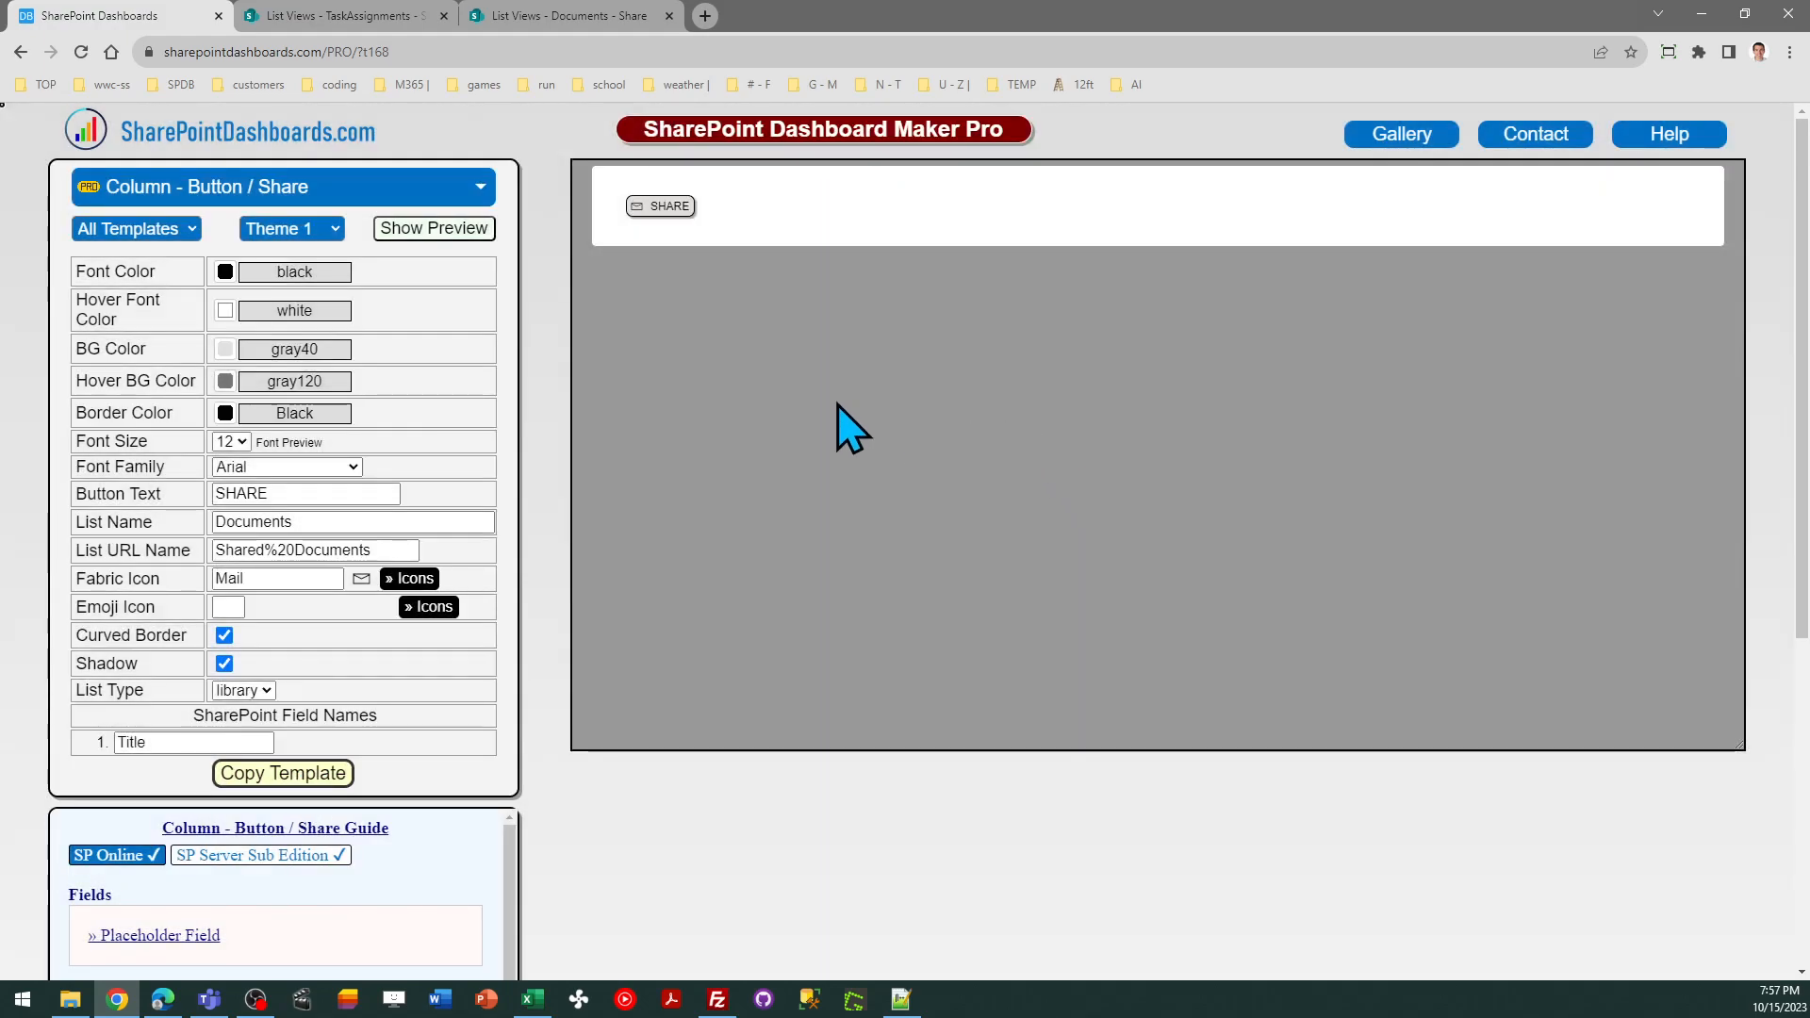
# Replace the Share column's formatting JSON in the Documents library with the copied template and save it.
pyautogui.click(577, 16)
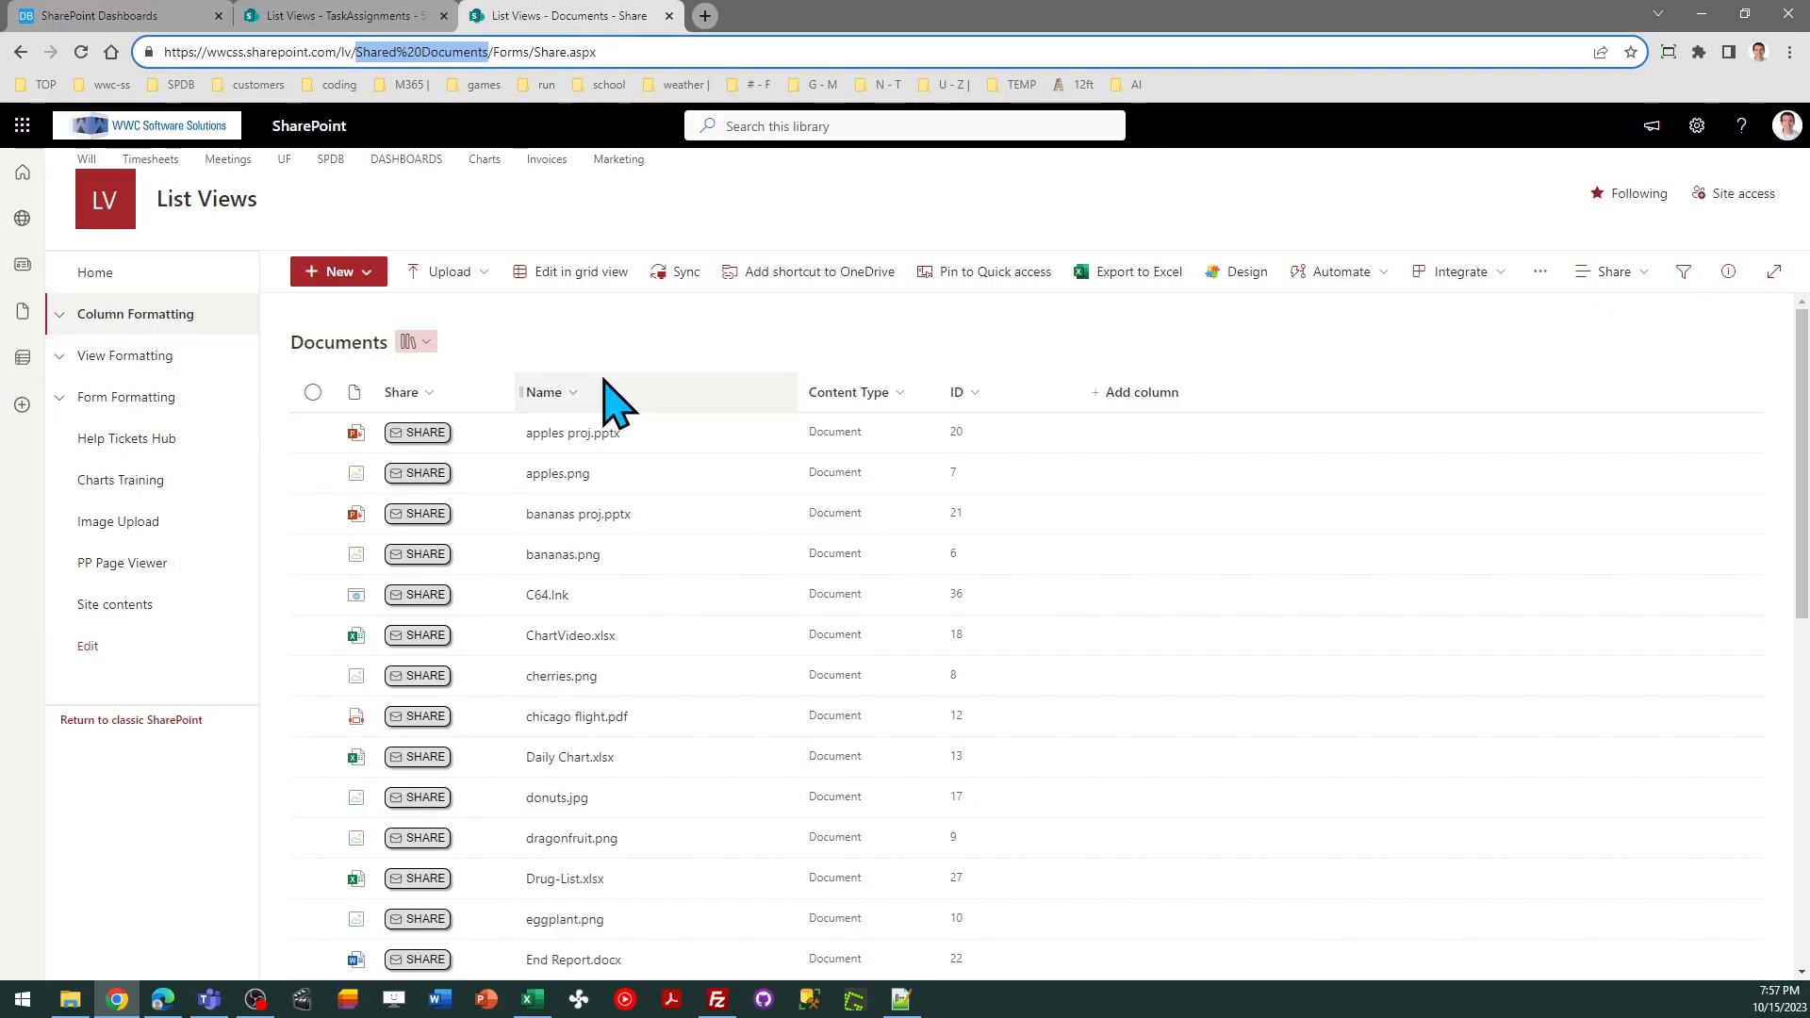
pyautogui.click(432, 393)
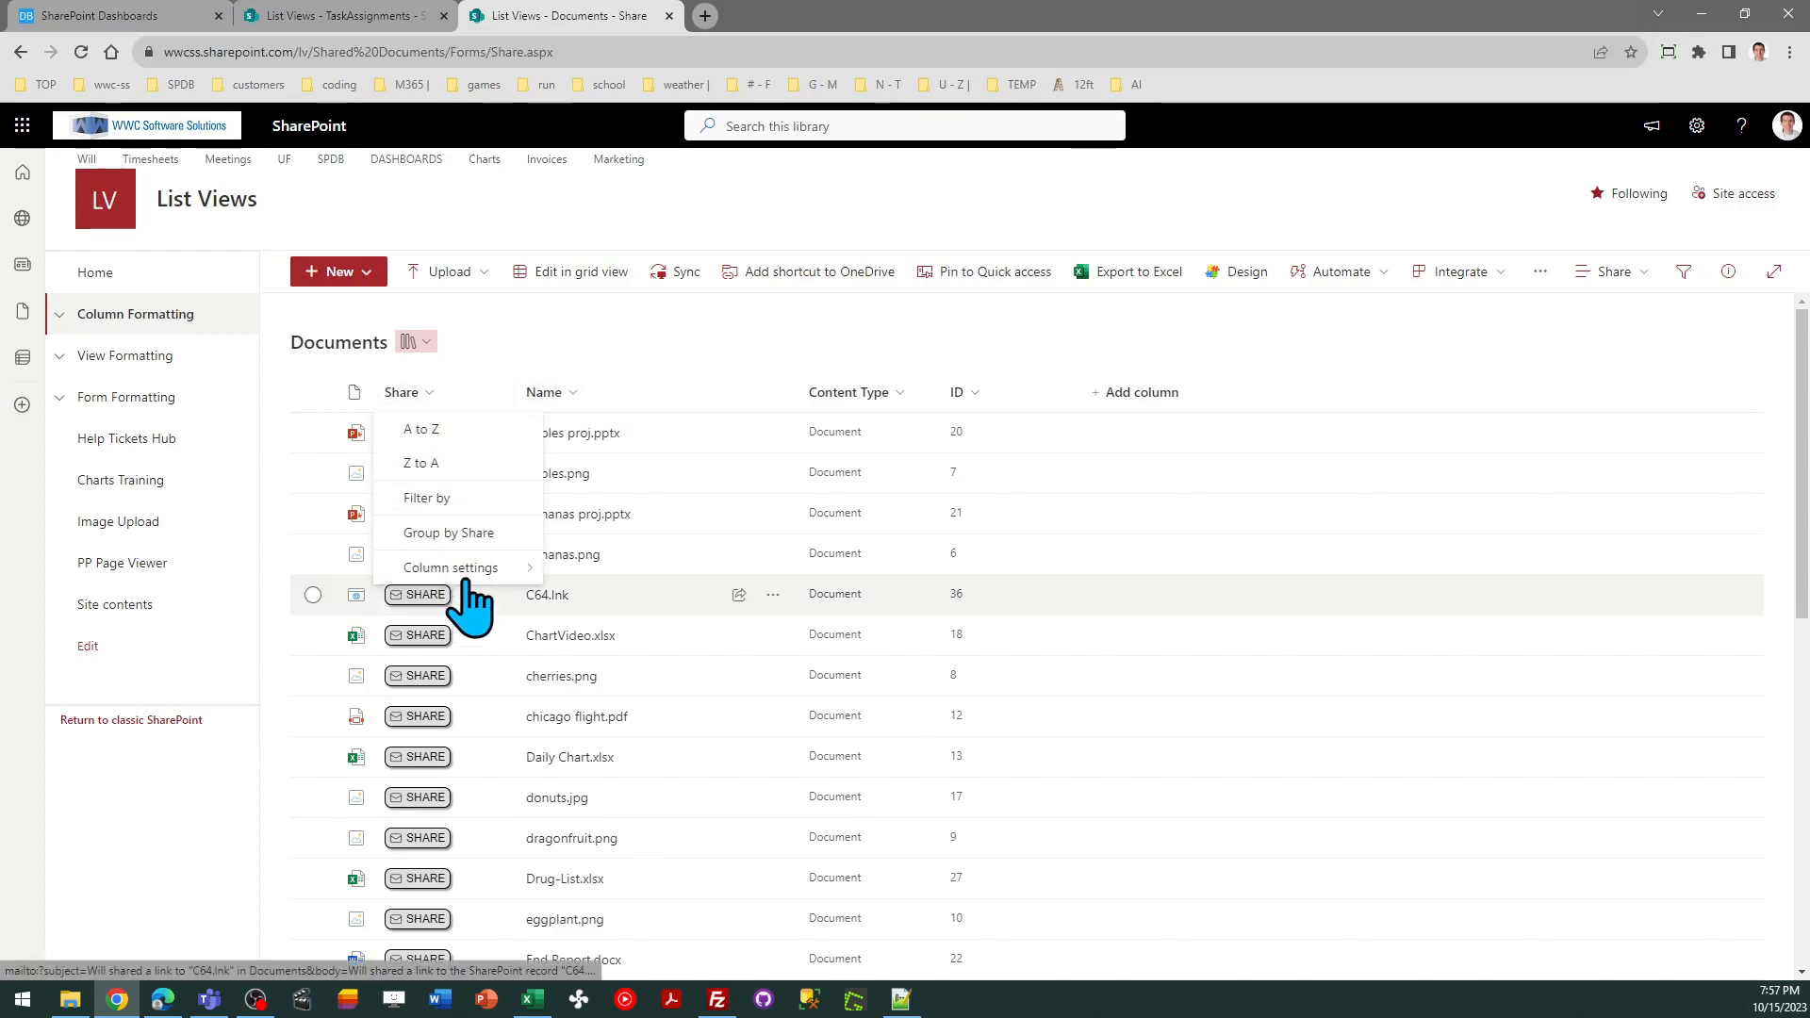
pyautogui.moveTo(468, 567)
pyautogui.click(583, 569)
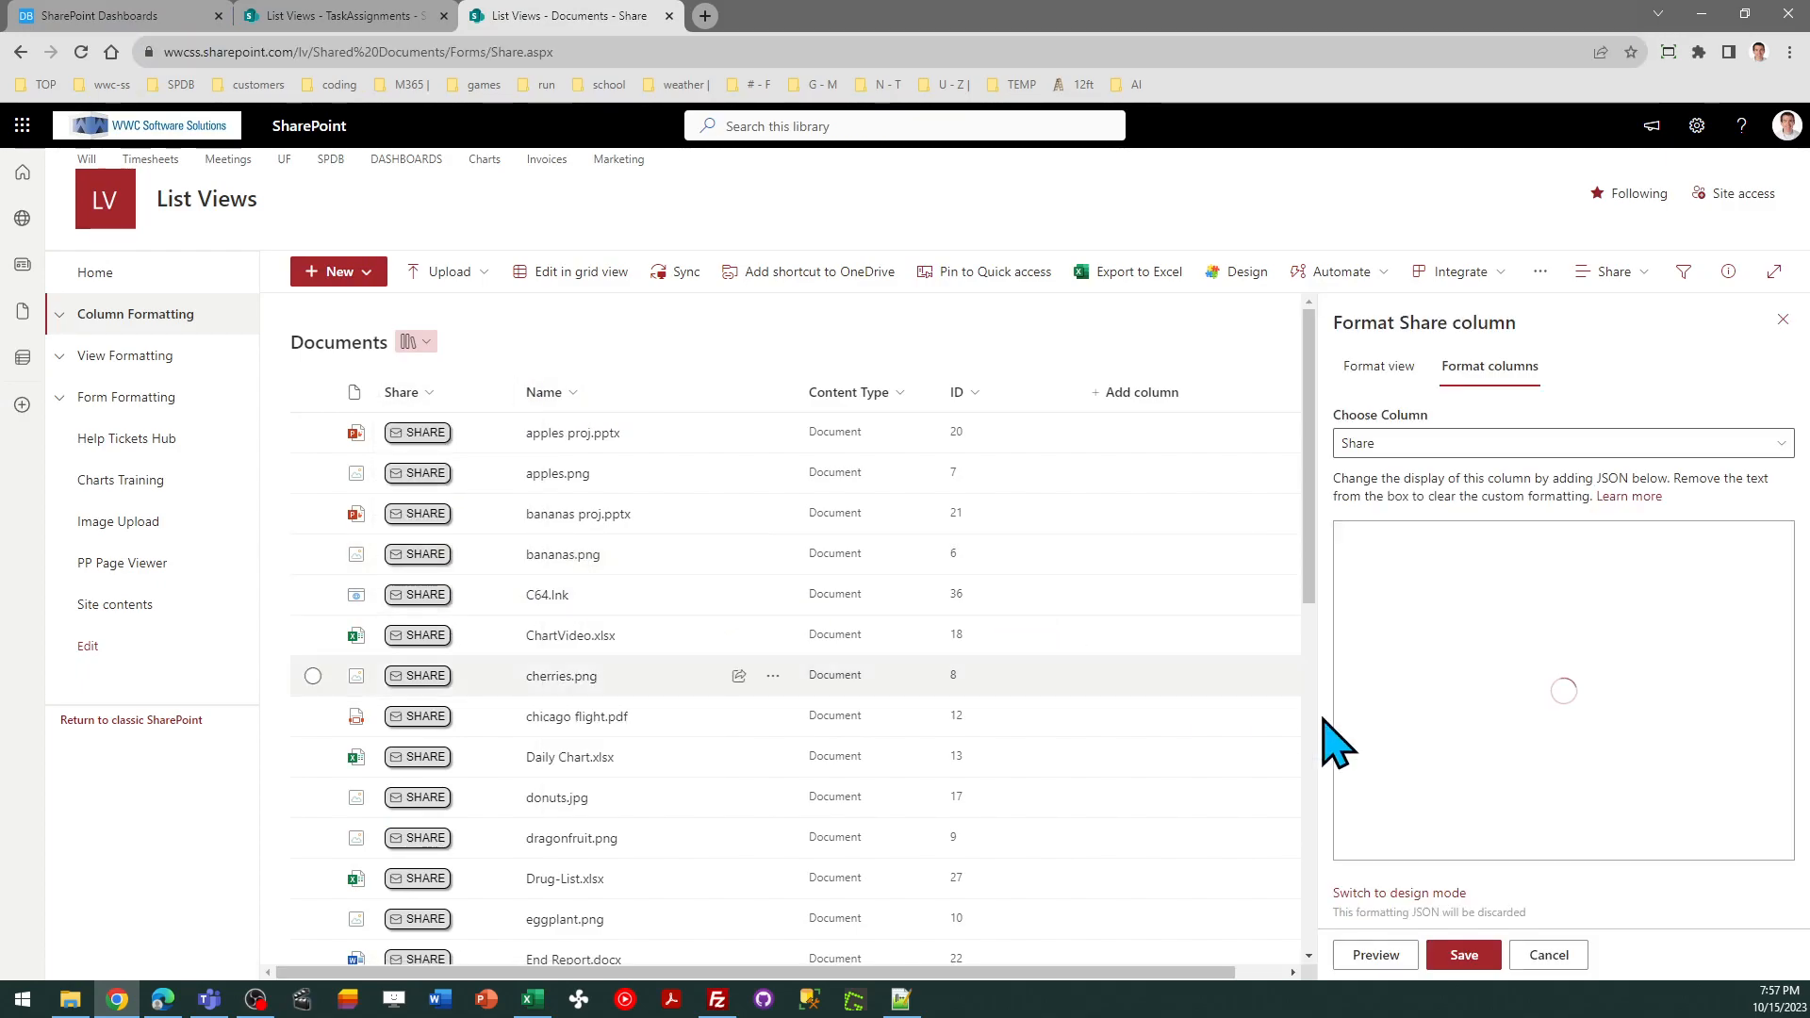
pyautogui.click(1473, 671)
pyautogui.hotkey('ctrl', 'a')
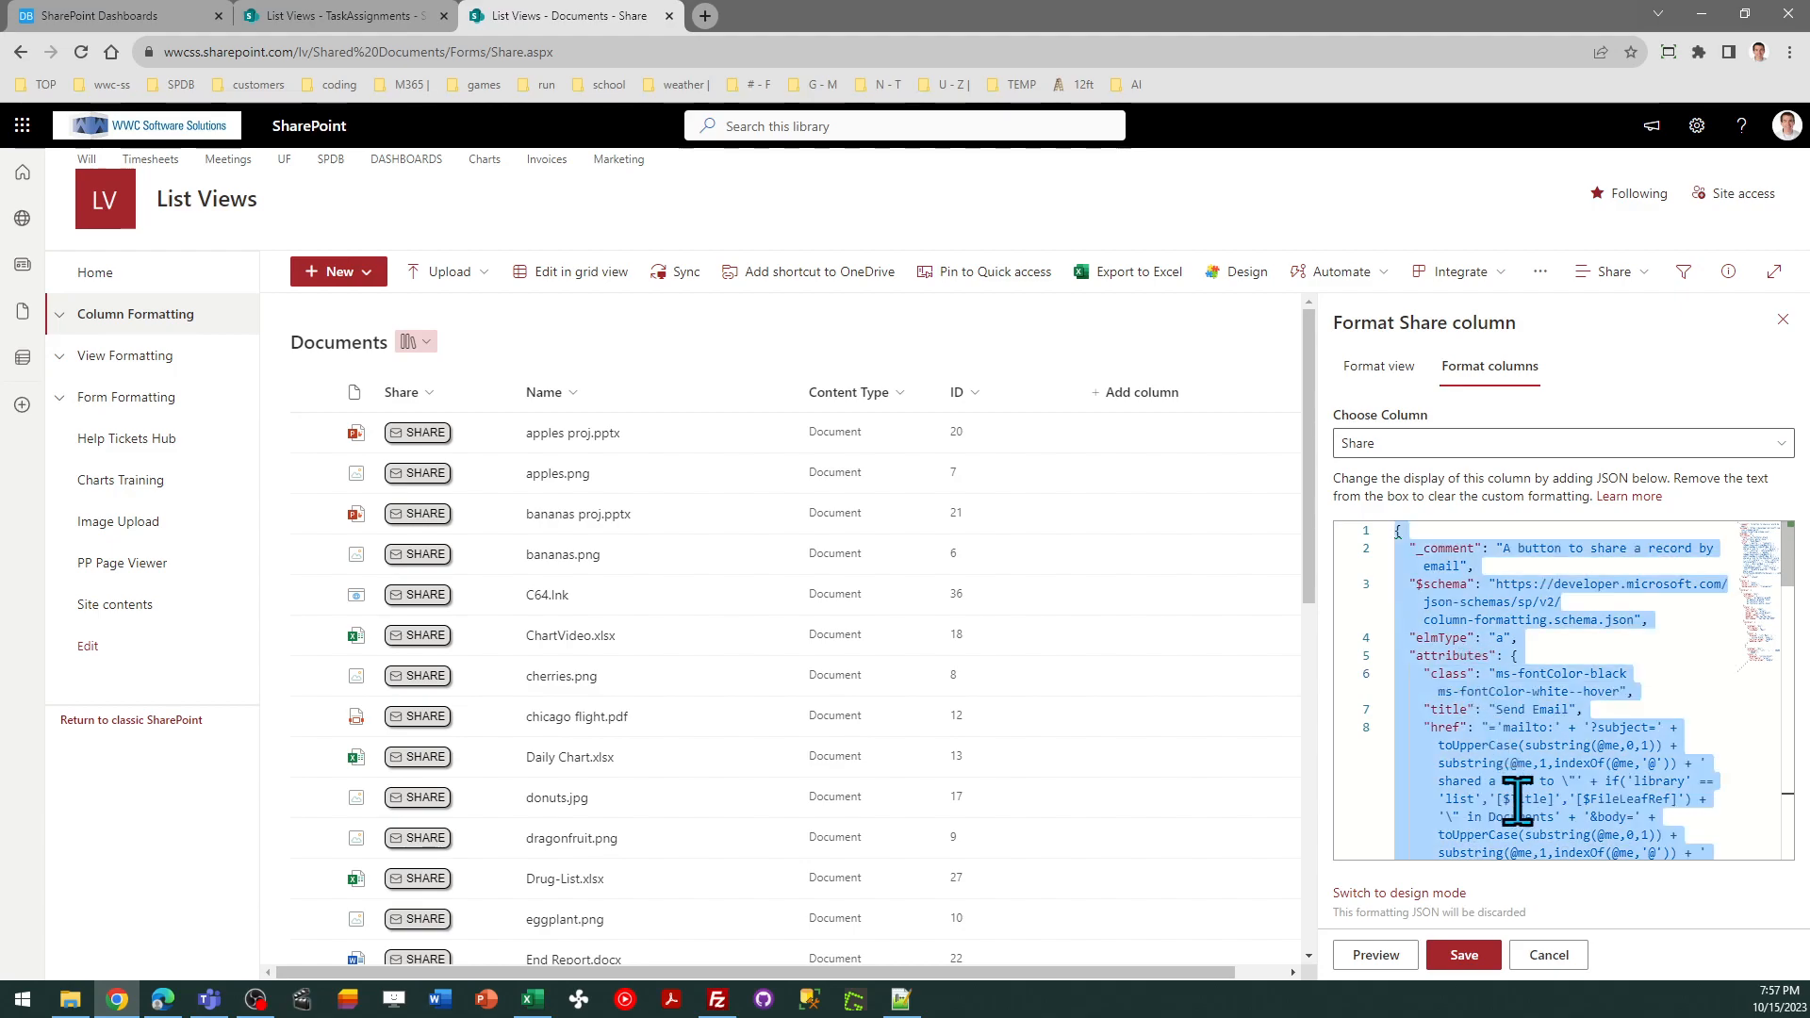
pyautogui.press('Right')
pyautogui.click(1486, 953)
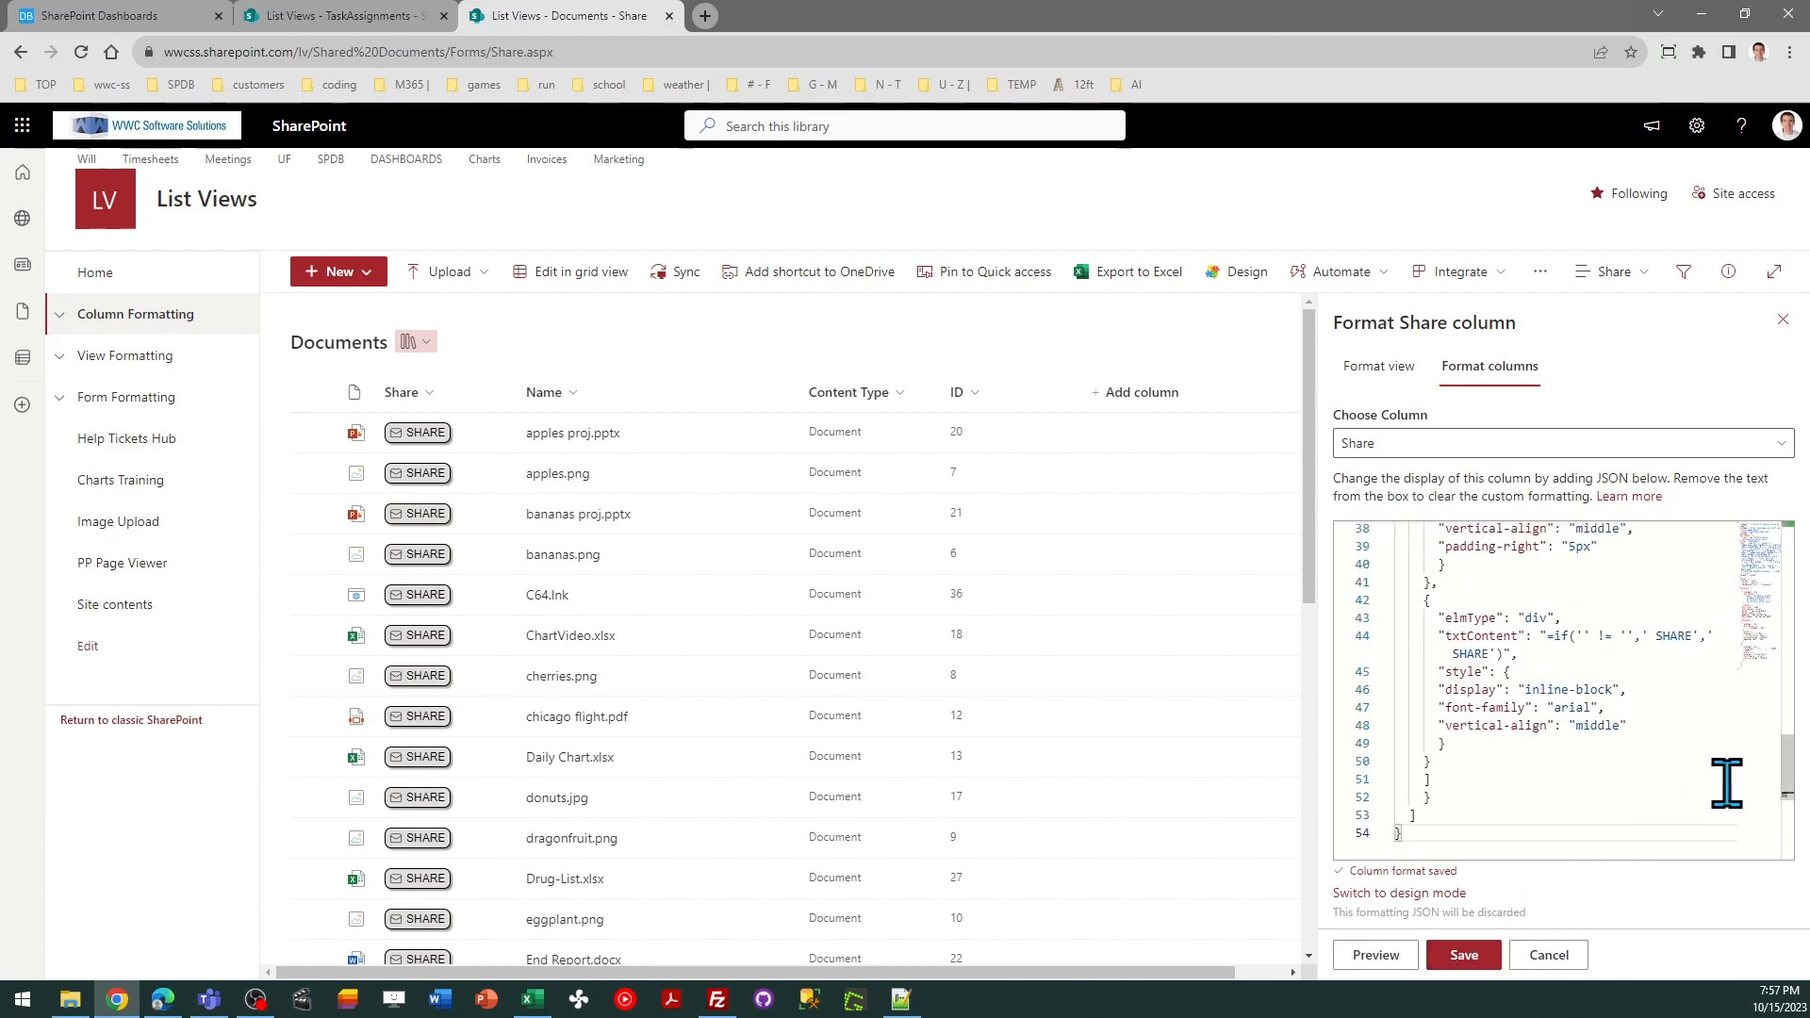
pyautogui.click(1782, 320)
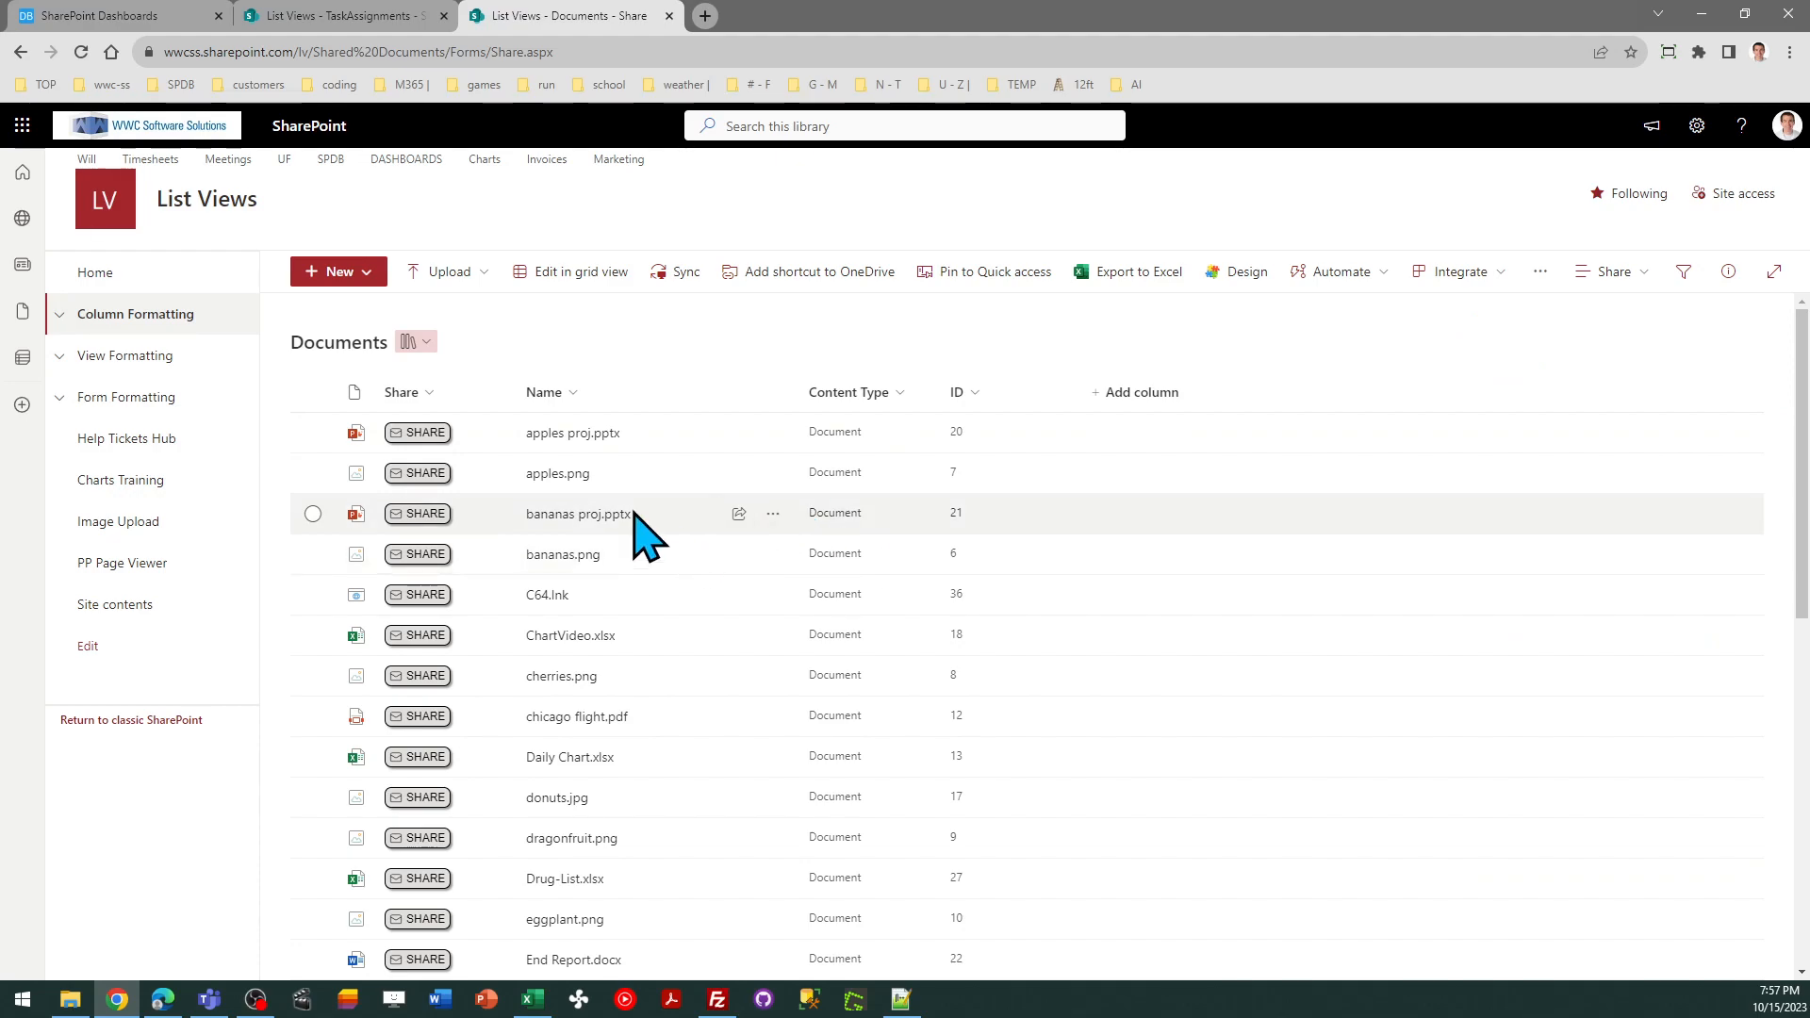
# Check the email draft and file link produced by the share button of apples proj.pptx, and discard the draft unsent.
pyautogui.click(421, 434)
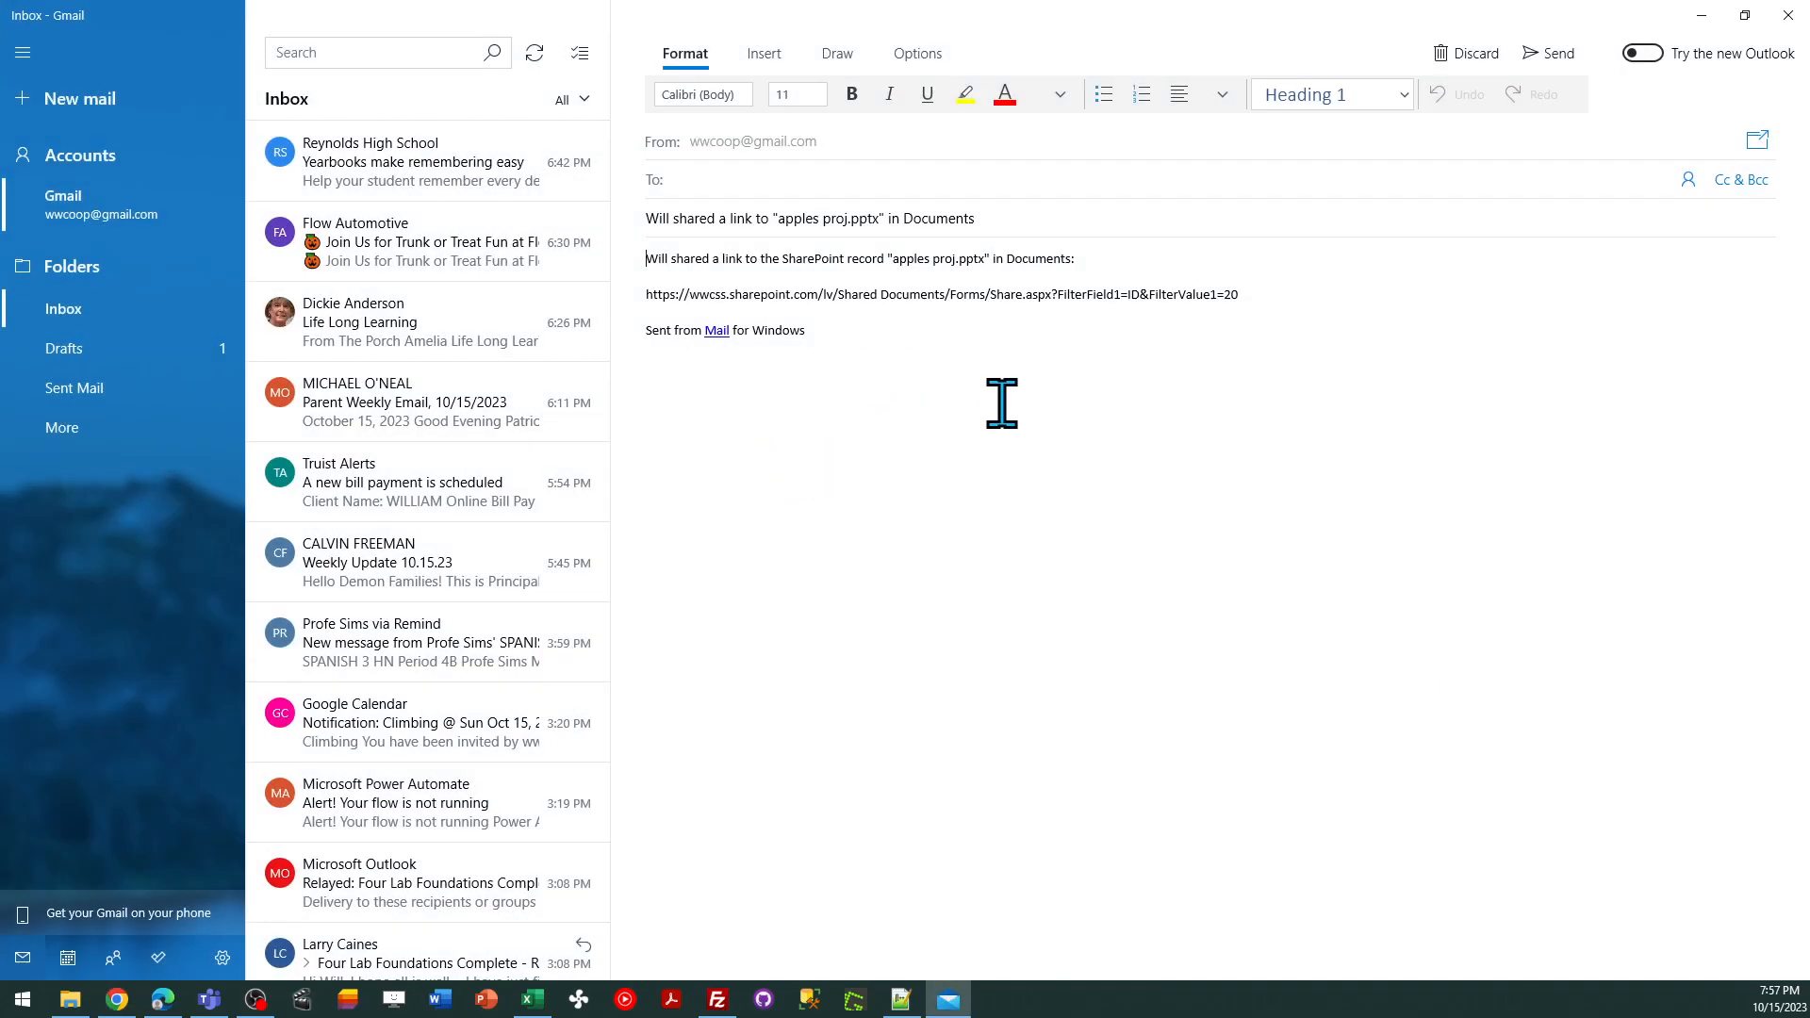
pyautogui.moveTo(1264, 299); pyautogui.dragTo(655, 297)
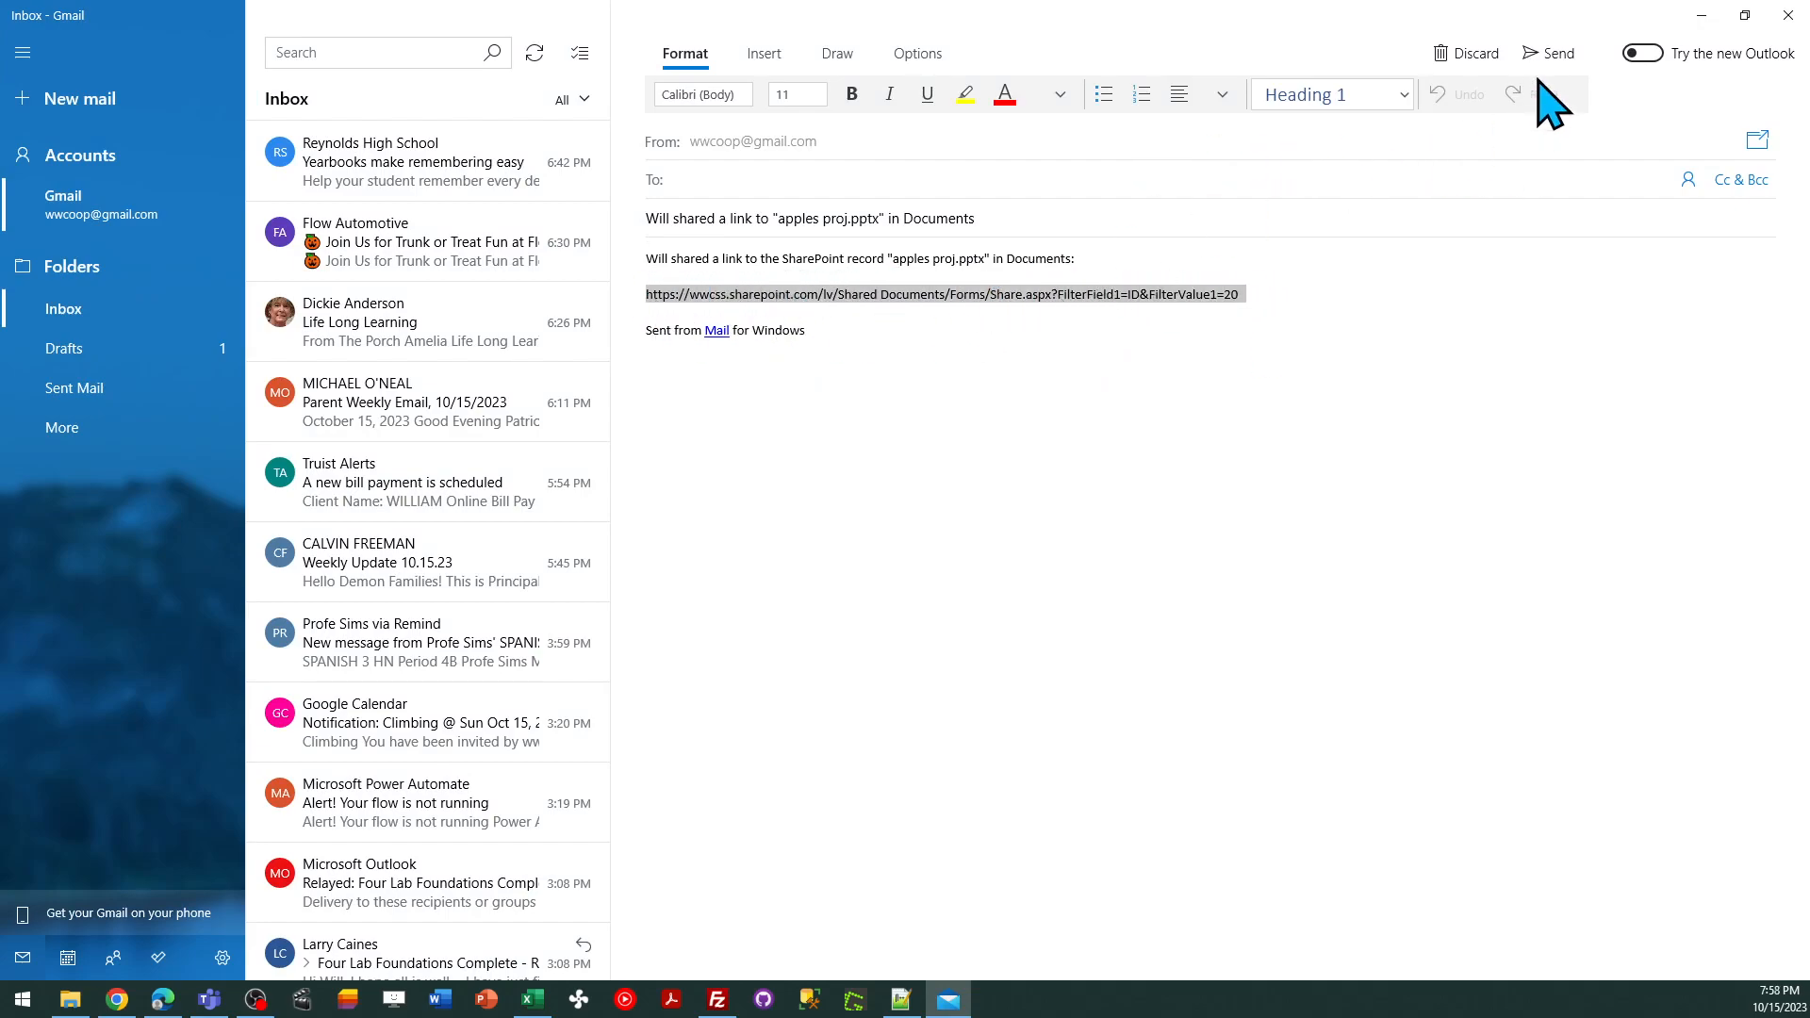
pyautogui.click(1463, 54)
pyautogui.click(869, 541)
pyautogui.click(1788, 15)
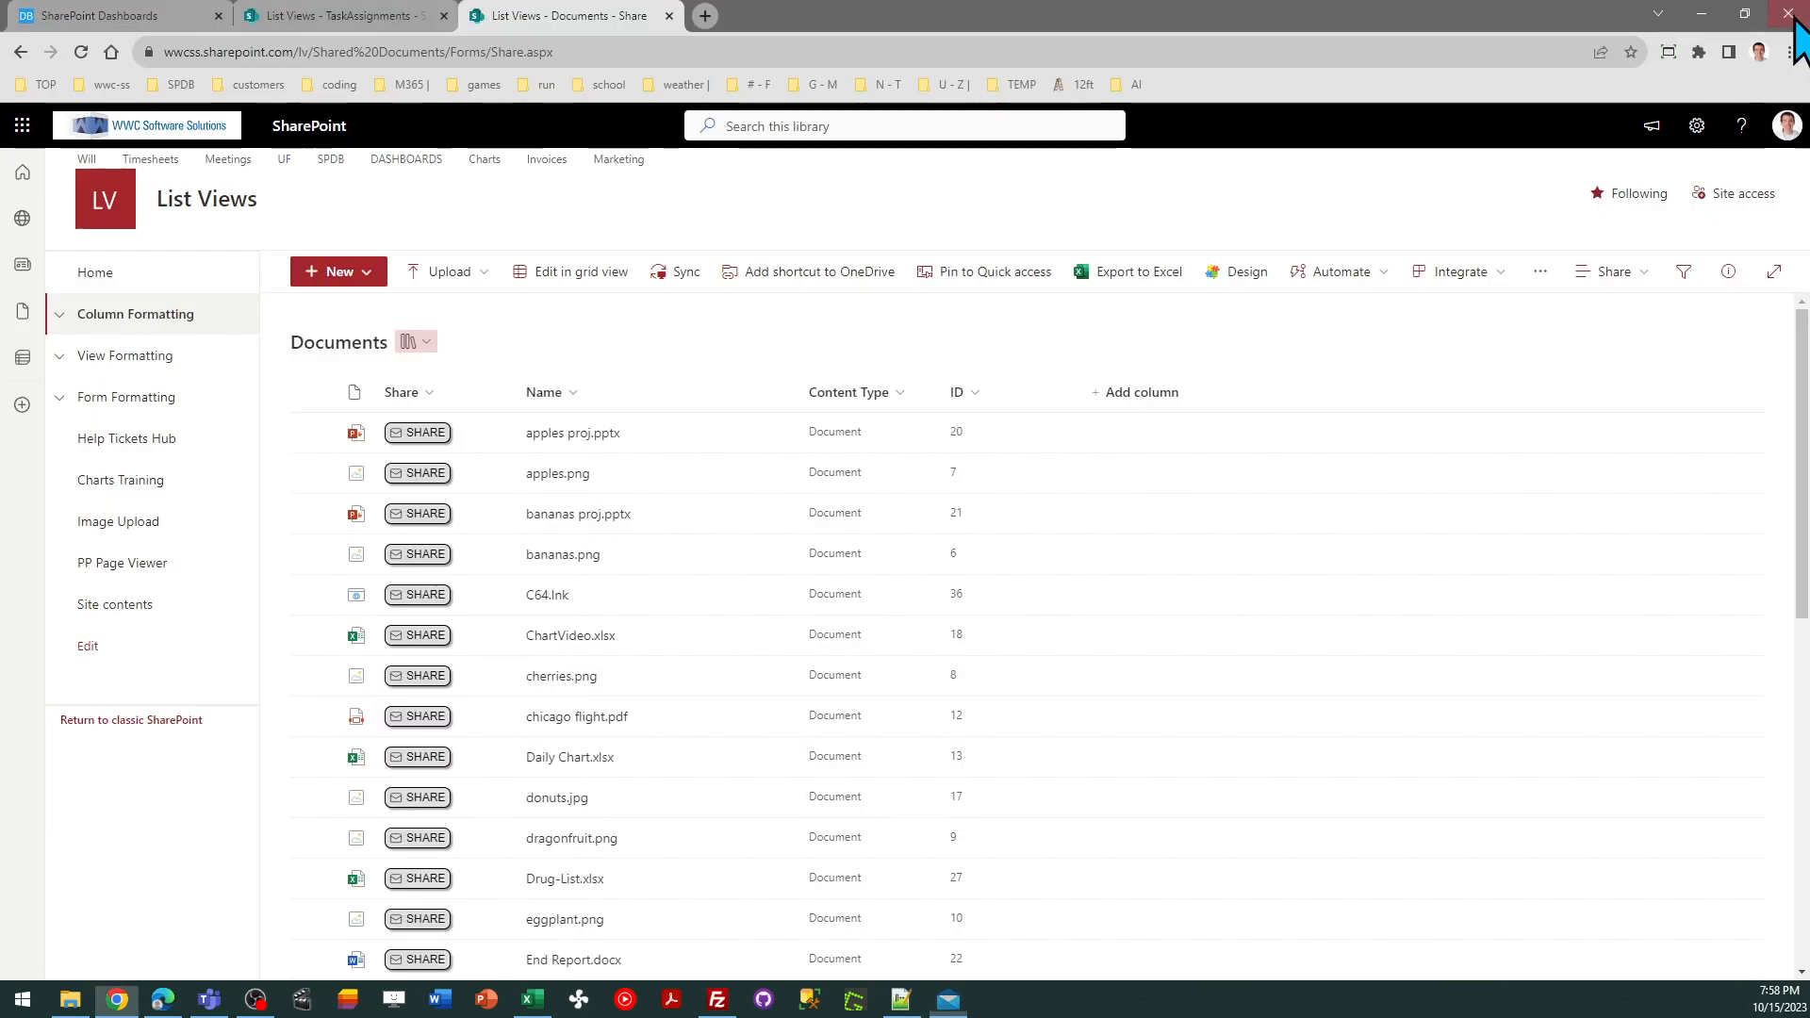
pyautogui.click(702, 16)
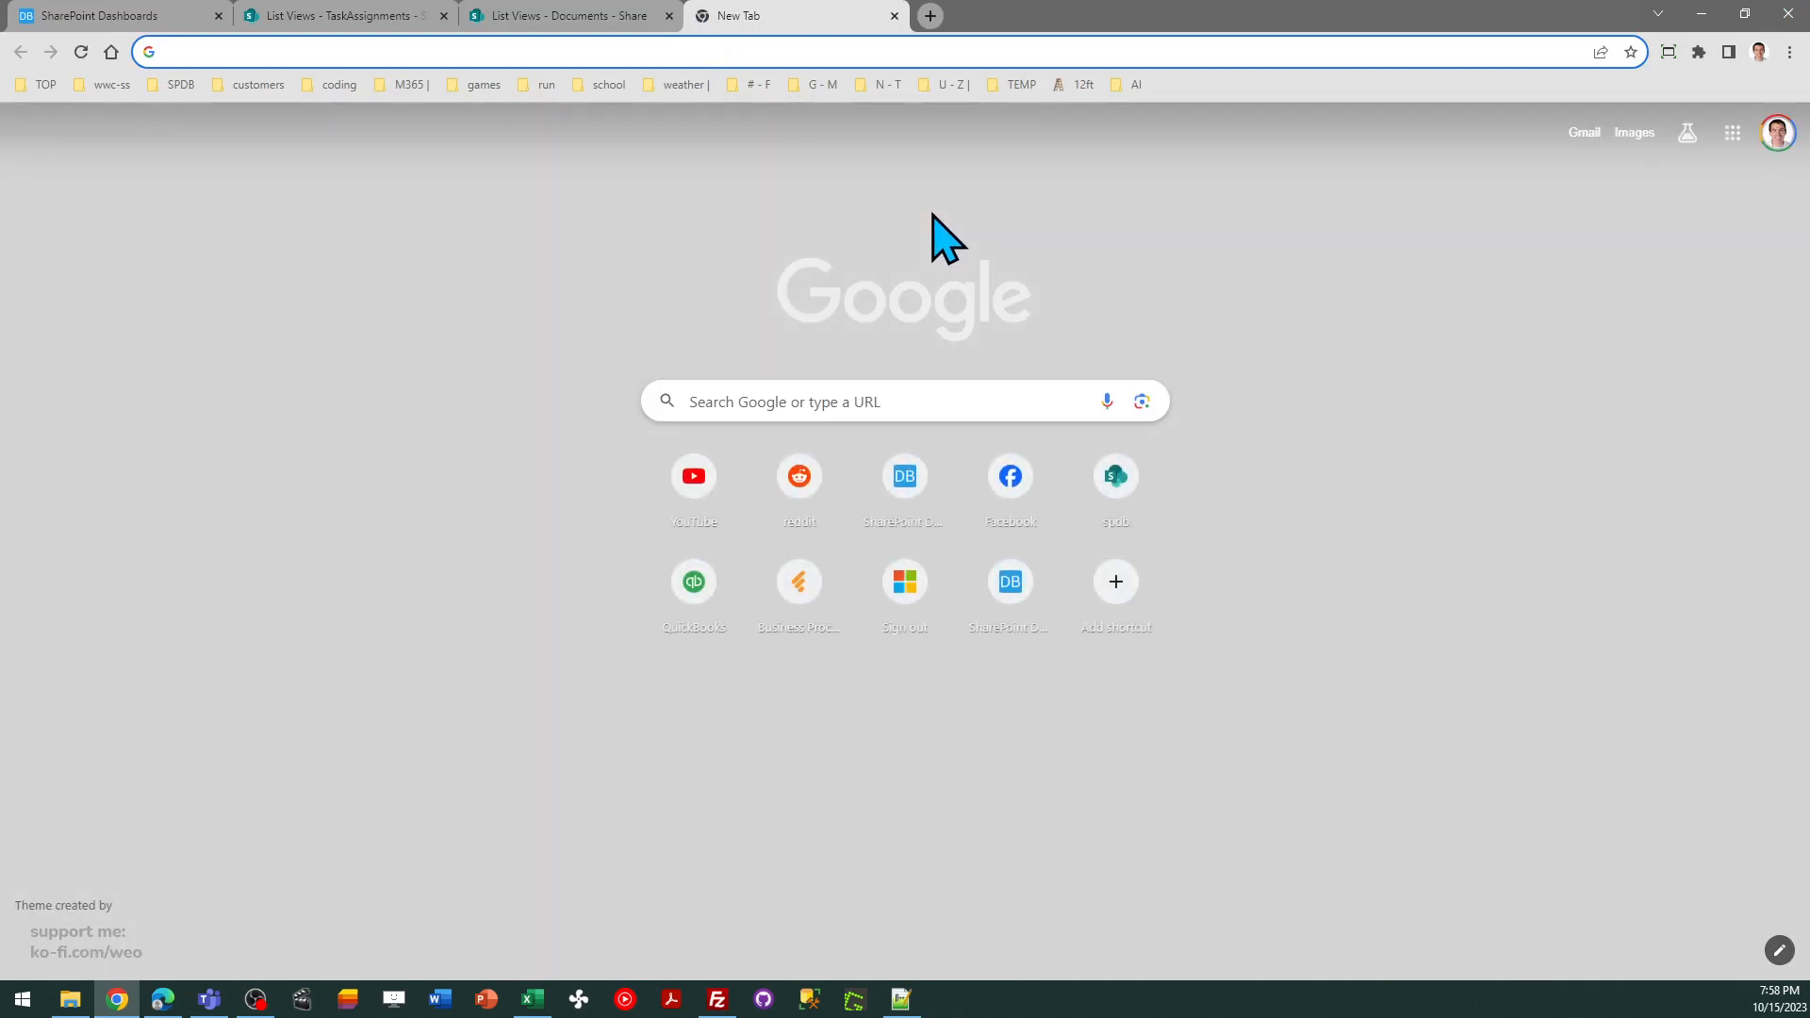
pyautogui.click(667, 51)
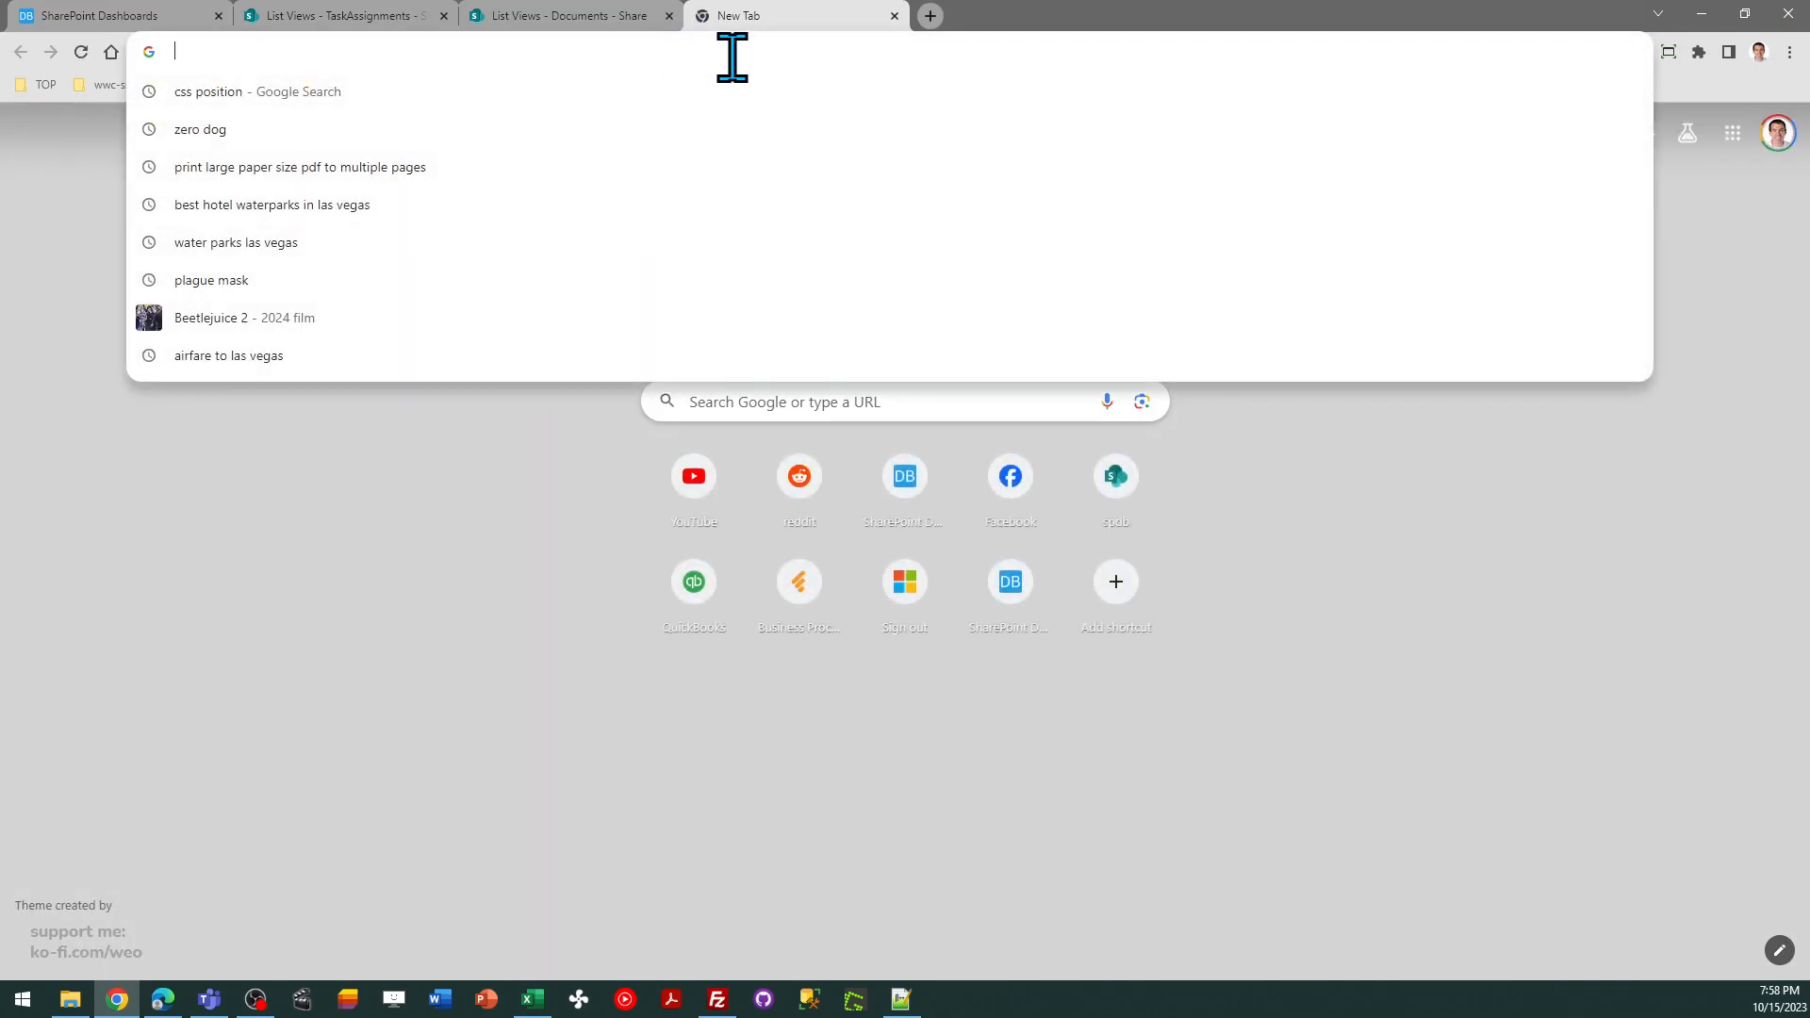
pyautogui.click(894, 16)
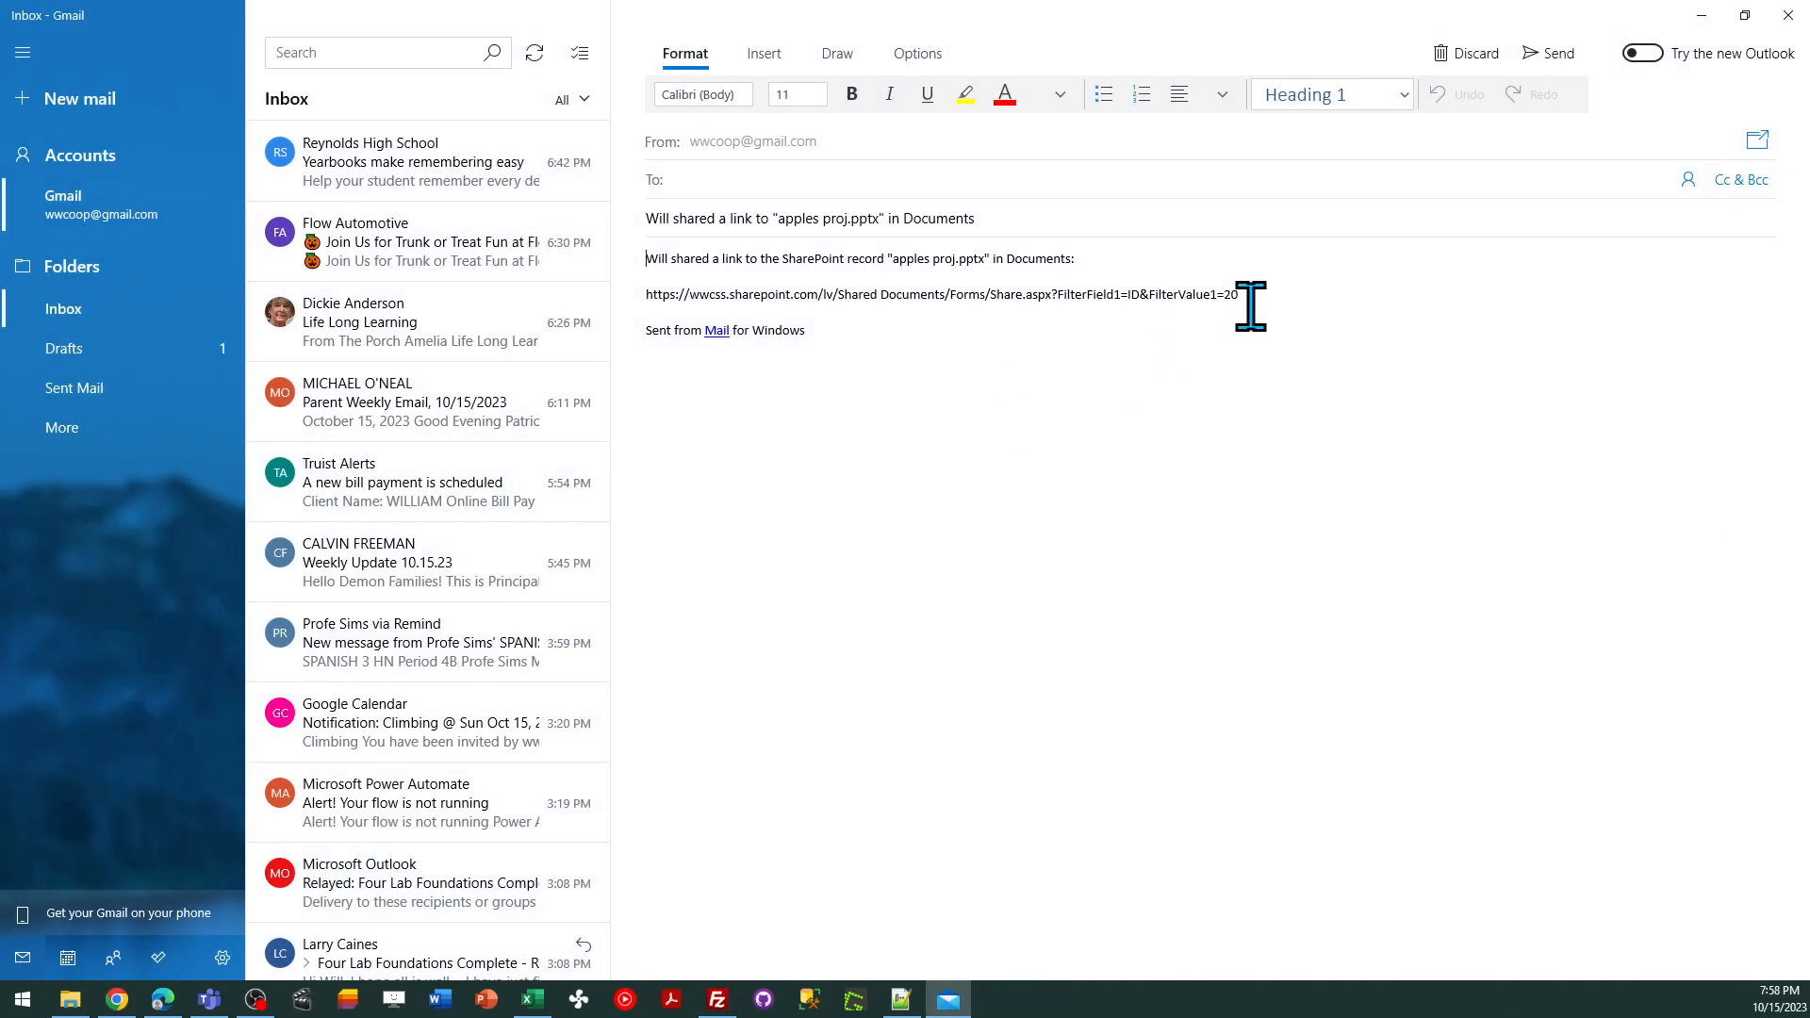
# Try to open the file link copied from the apples proj.pptx share email in a new browser tab.
pyautogui.moveTo(1250, 306); pyautogui.dragTo(650, 300)
pyautogui.hotkey('ctrl', 'c')
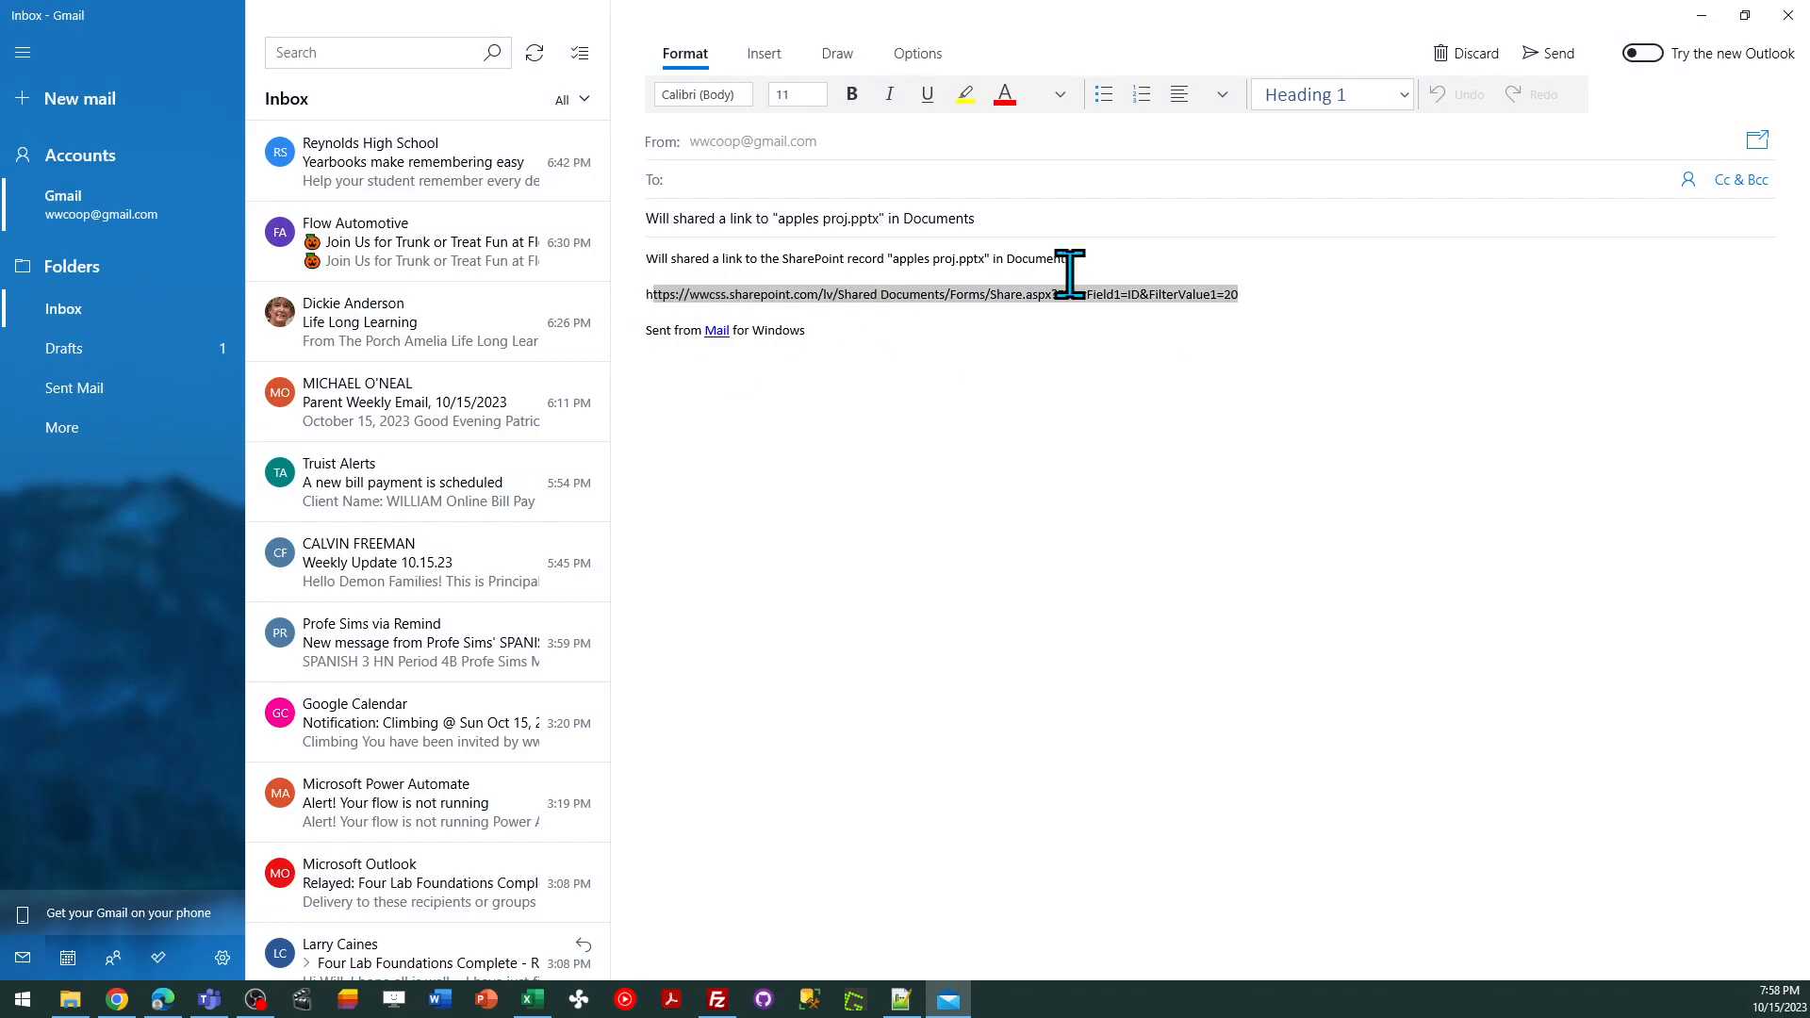
pyautogui.click(1701, 15)
pyautogui.click(704, 16)
pyautogui.hotkey('ctrl', 'v')
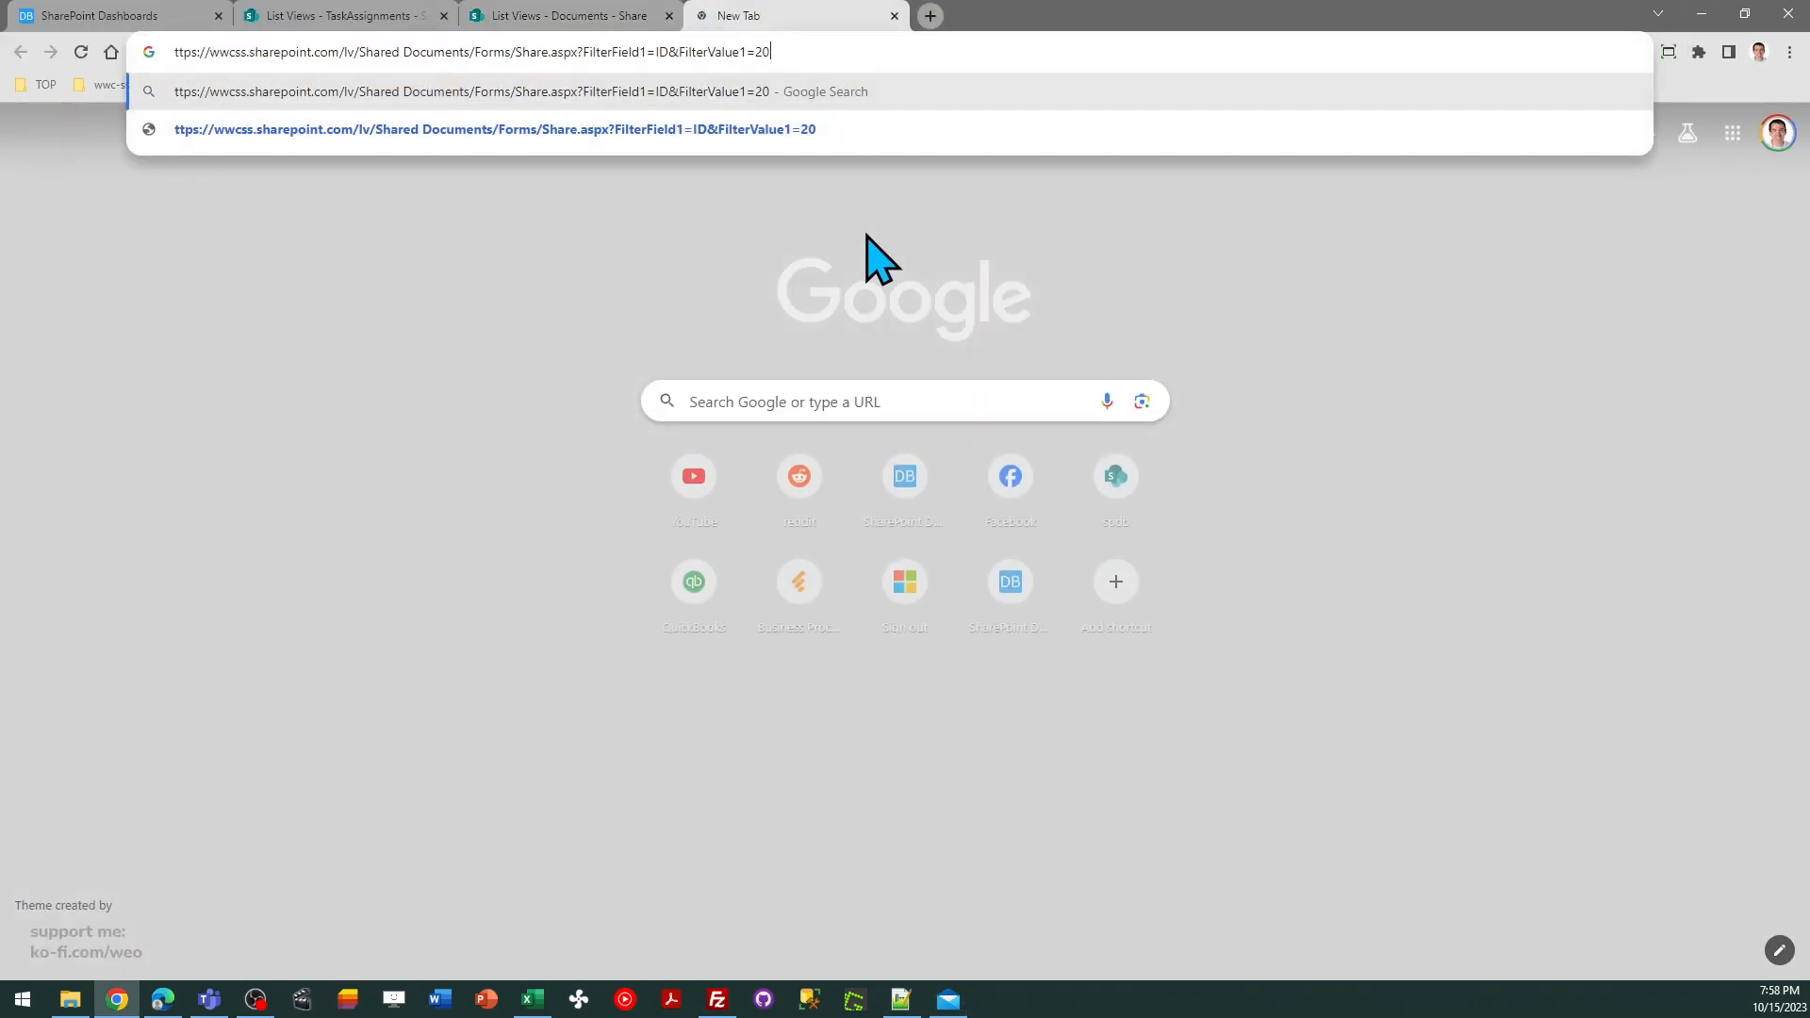
pyautogui.press('Return')
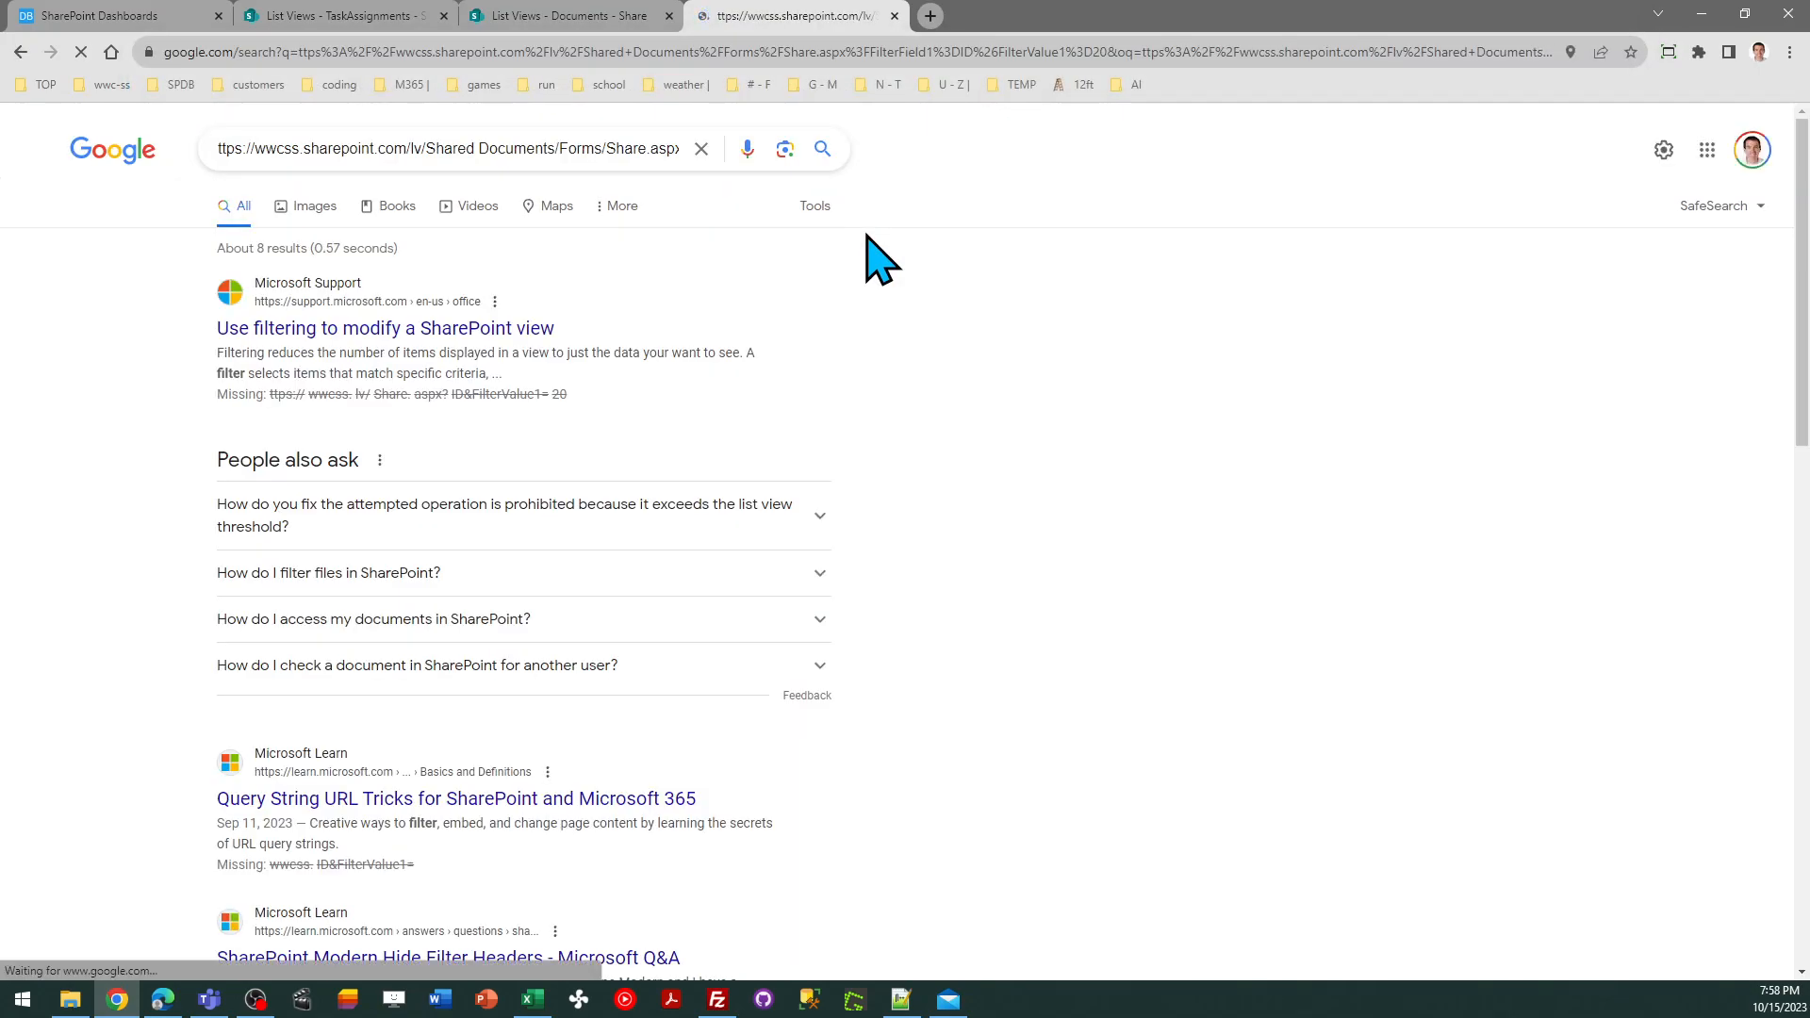
# Generate another share email for apples proj.pptx from the Documents library and copy its complete link, including the leading https.
pyautogui.click(592, 15)
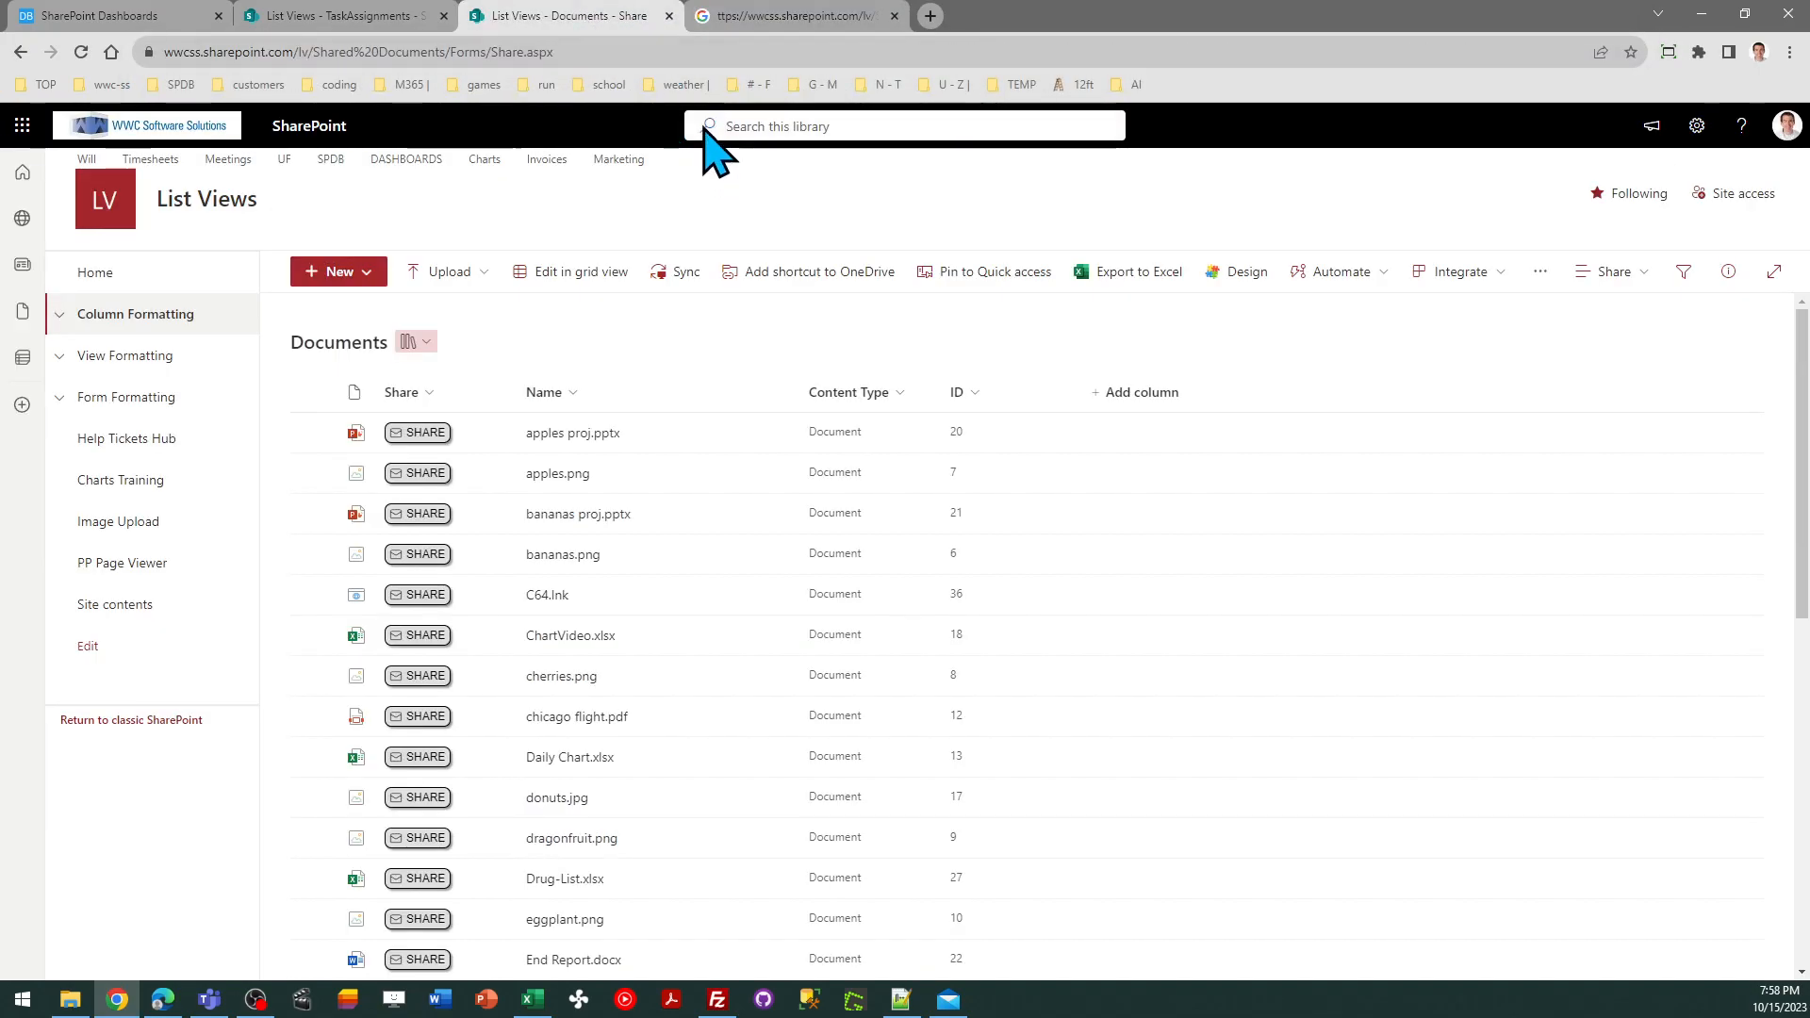
pyautogui.click(341, 16)
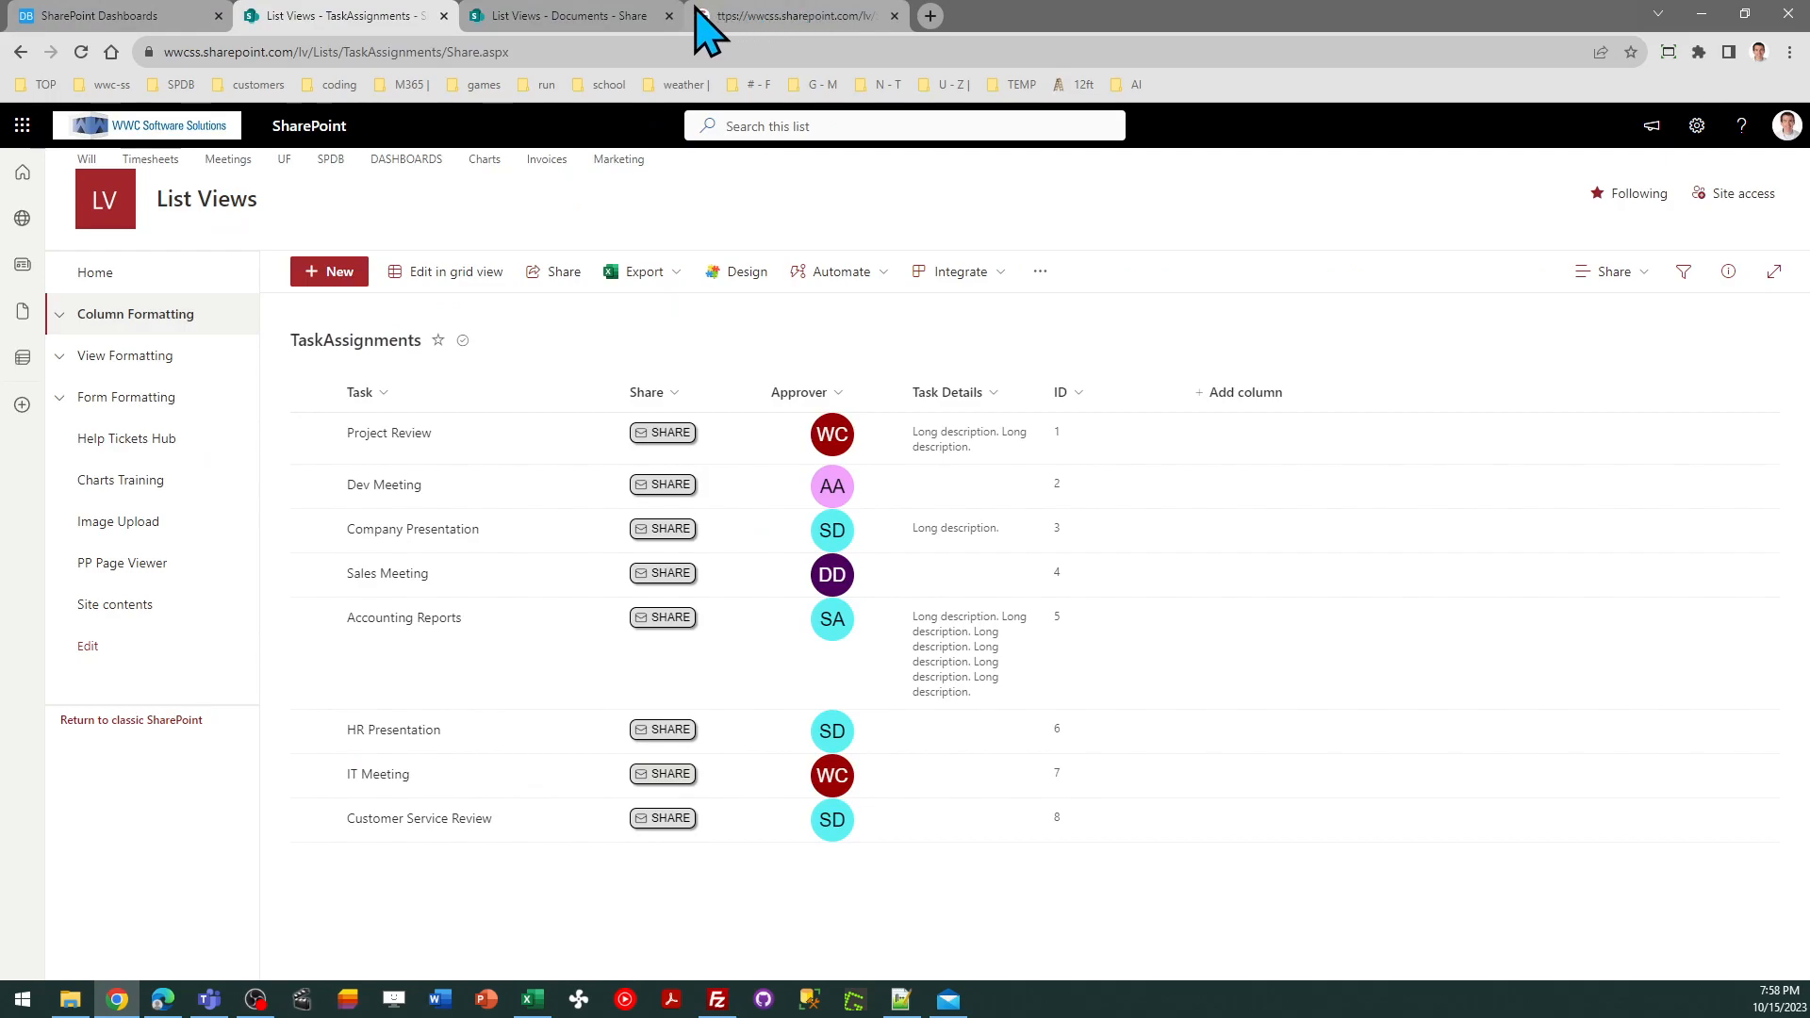
pyautogui.click(594, 16)
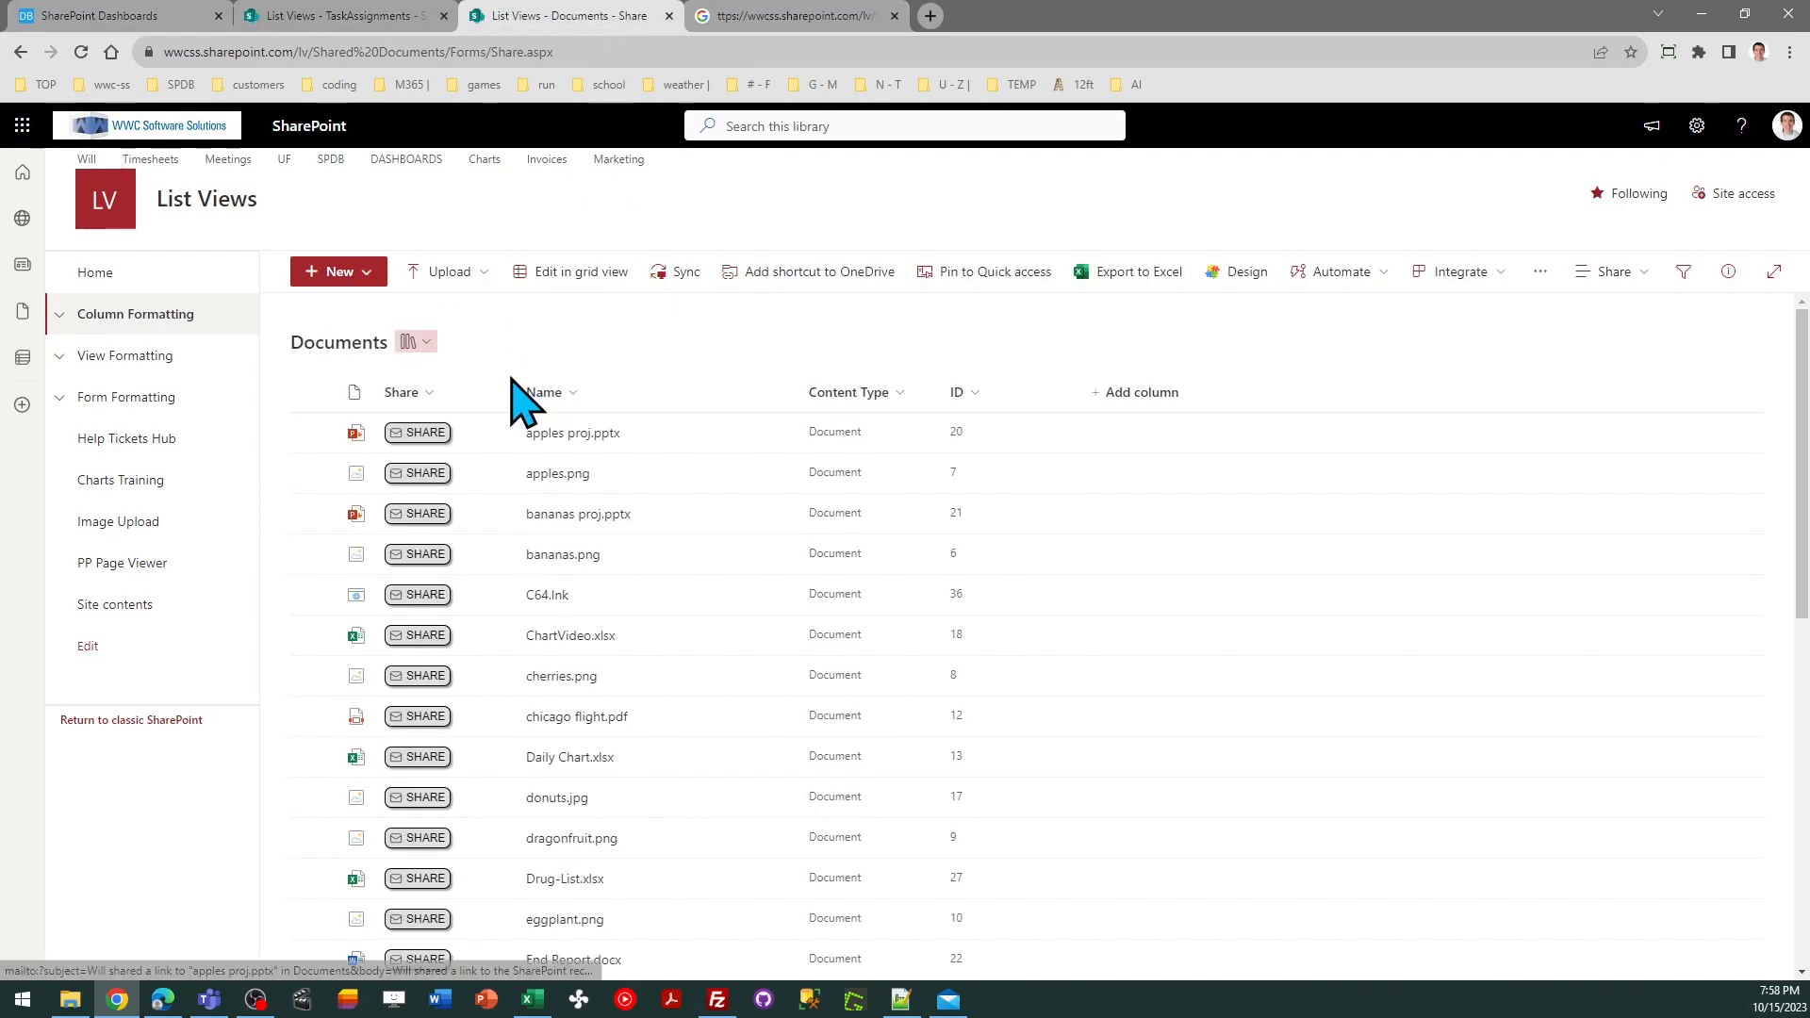
pyautogui.click(418, 432)
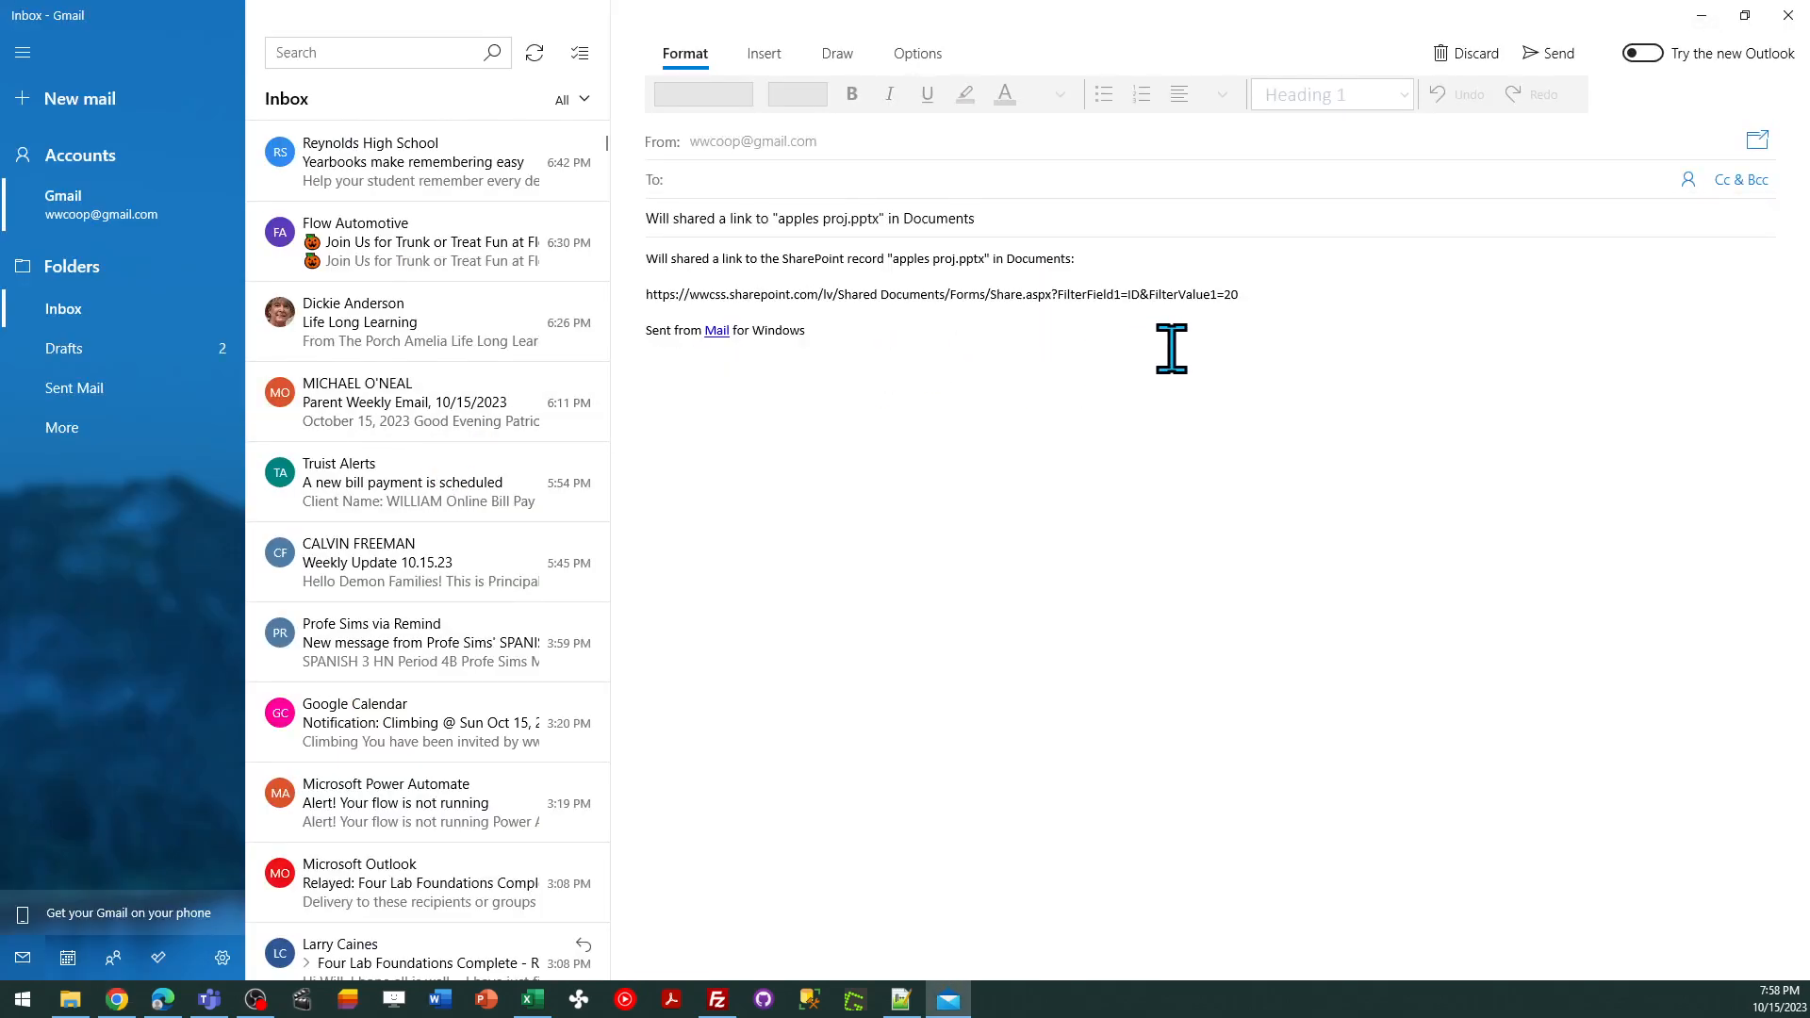
pyautogui.moveTo(1243, 294); pyautogui.dragTo(657, 295)
pyautogui.hotkey('ctrl', 'c')
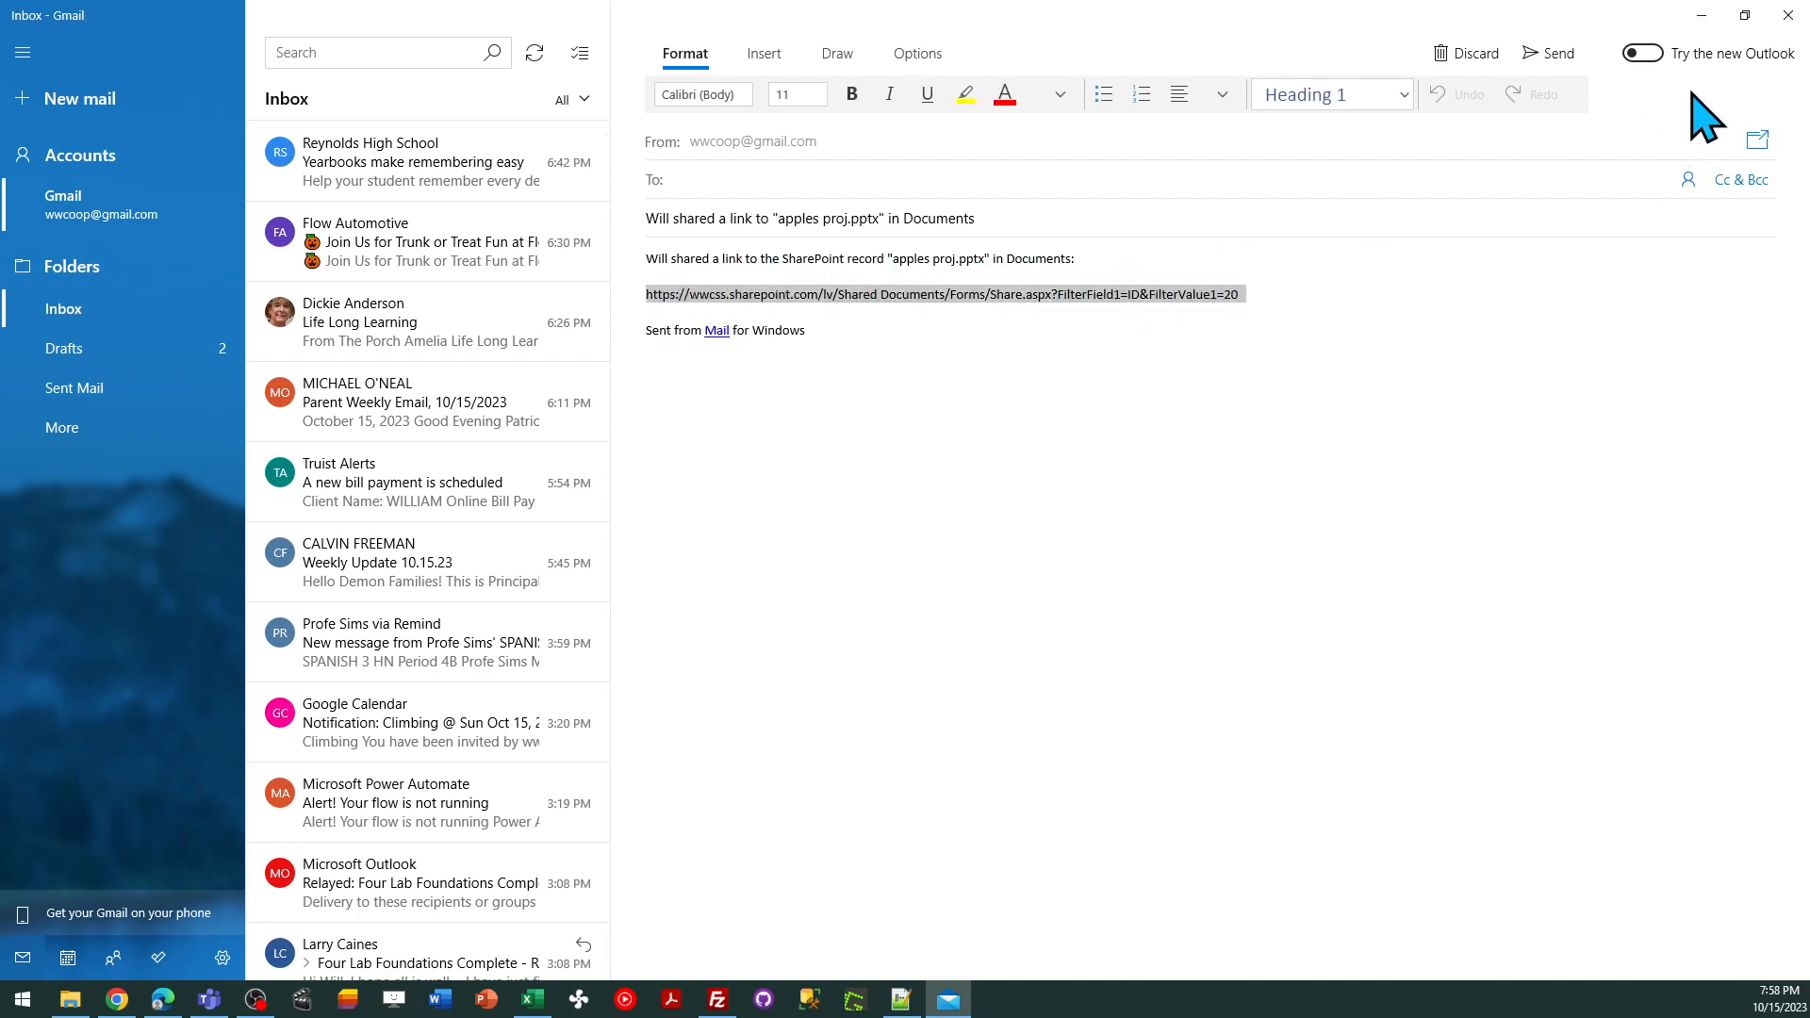
# Close the mail window and load the copied apples proj.pptx link in the browser tab holding the Google search results.
pyautogui.click(1788, 15)
pyautogui.click(808, 16)
pyautogui.click(746, 53)
pyautogui.hotkey('ctrl', 'v')
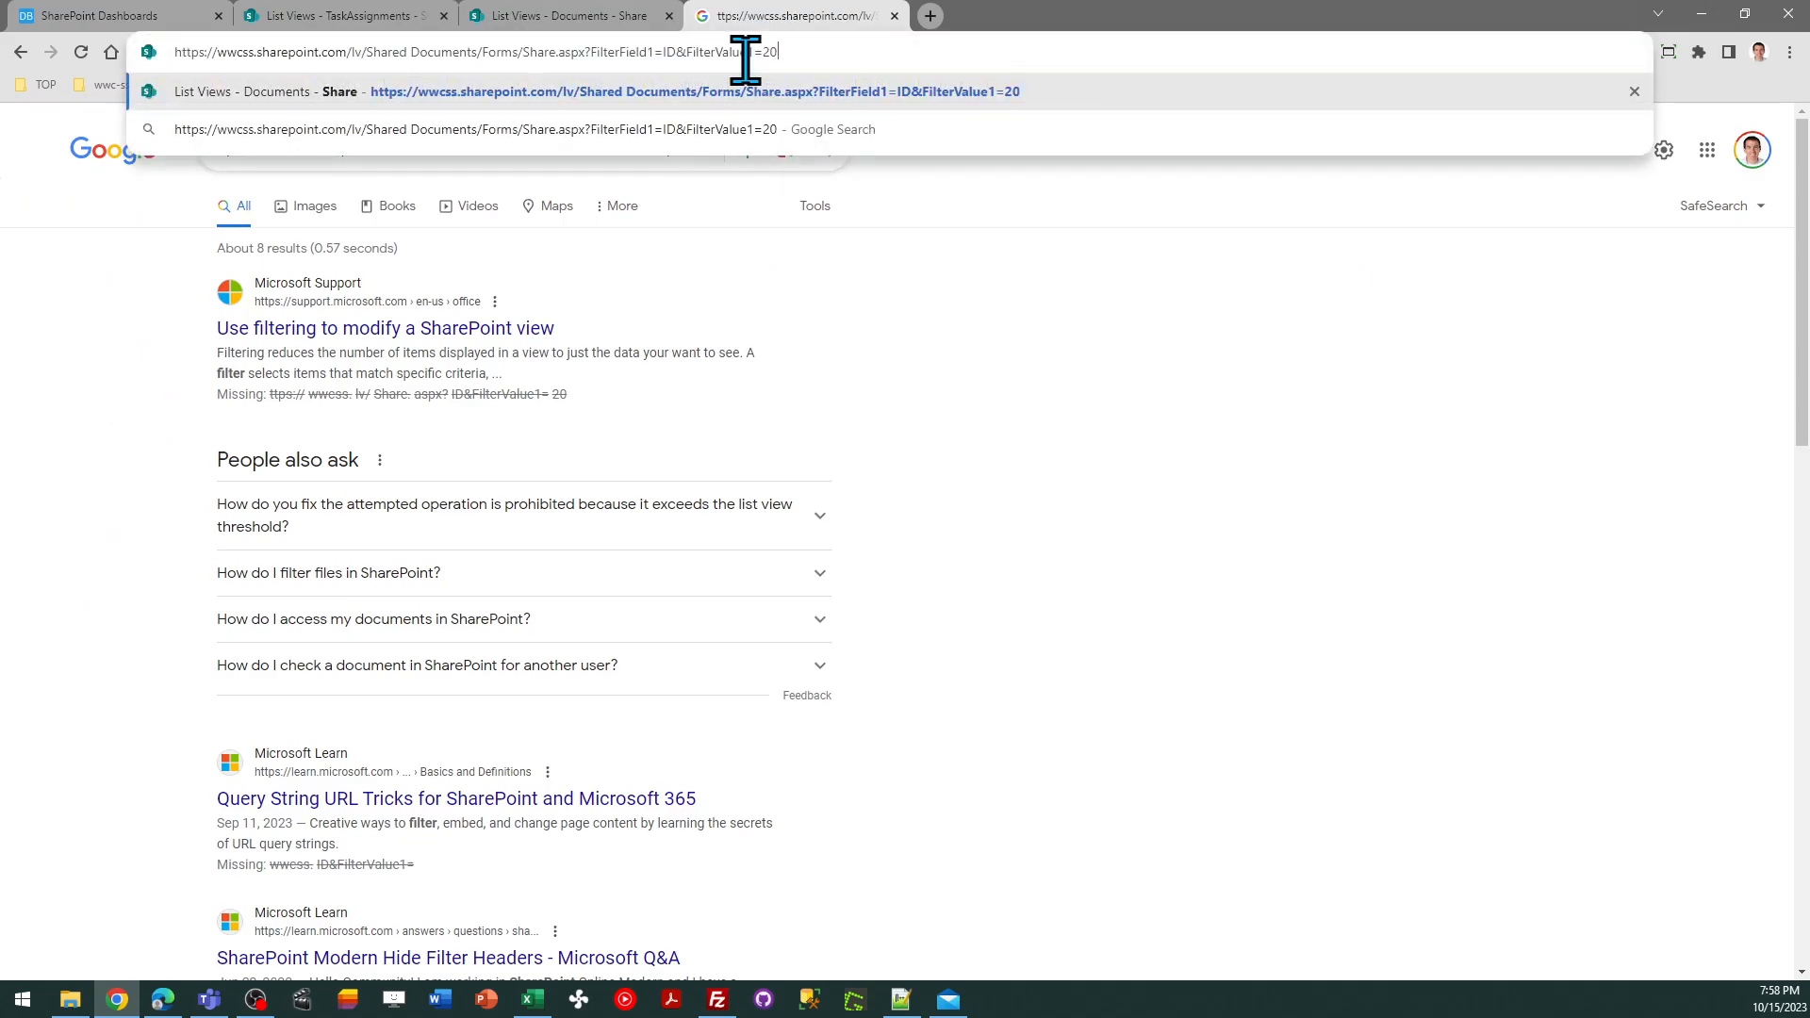
pyautogui.press('Return')
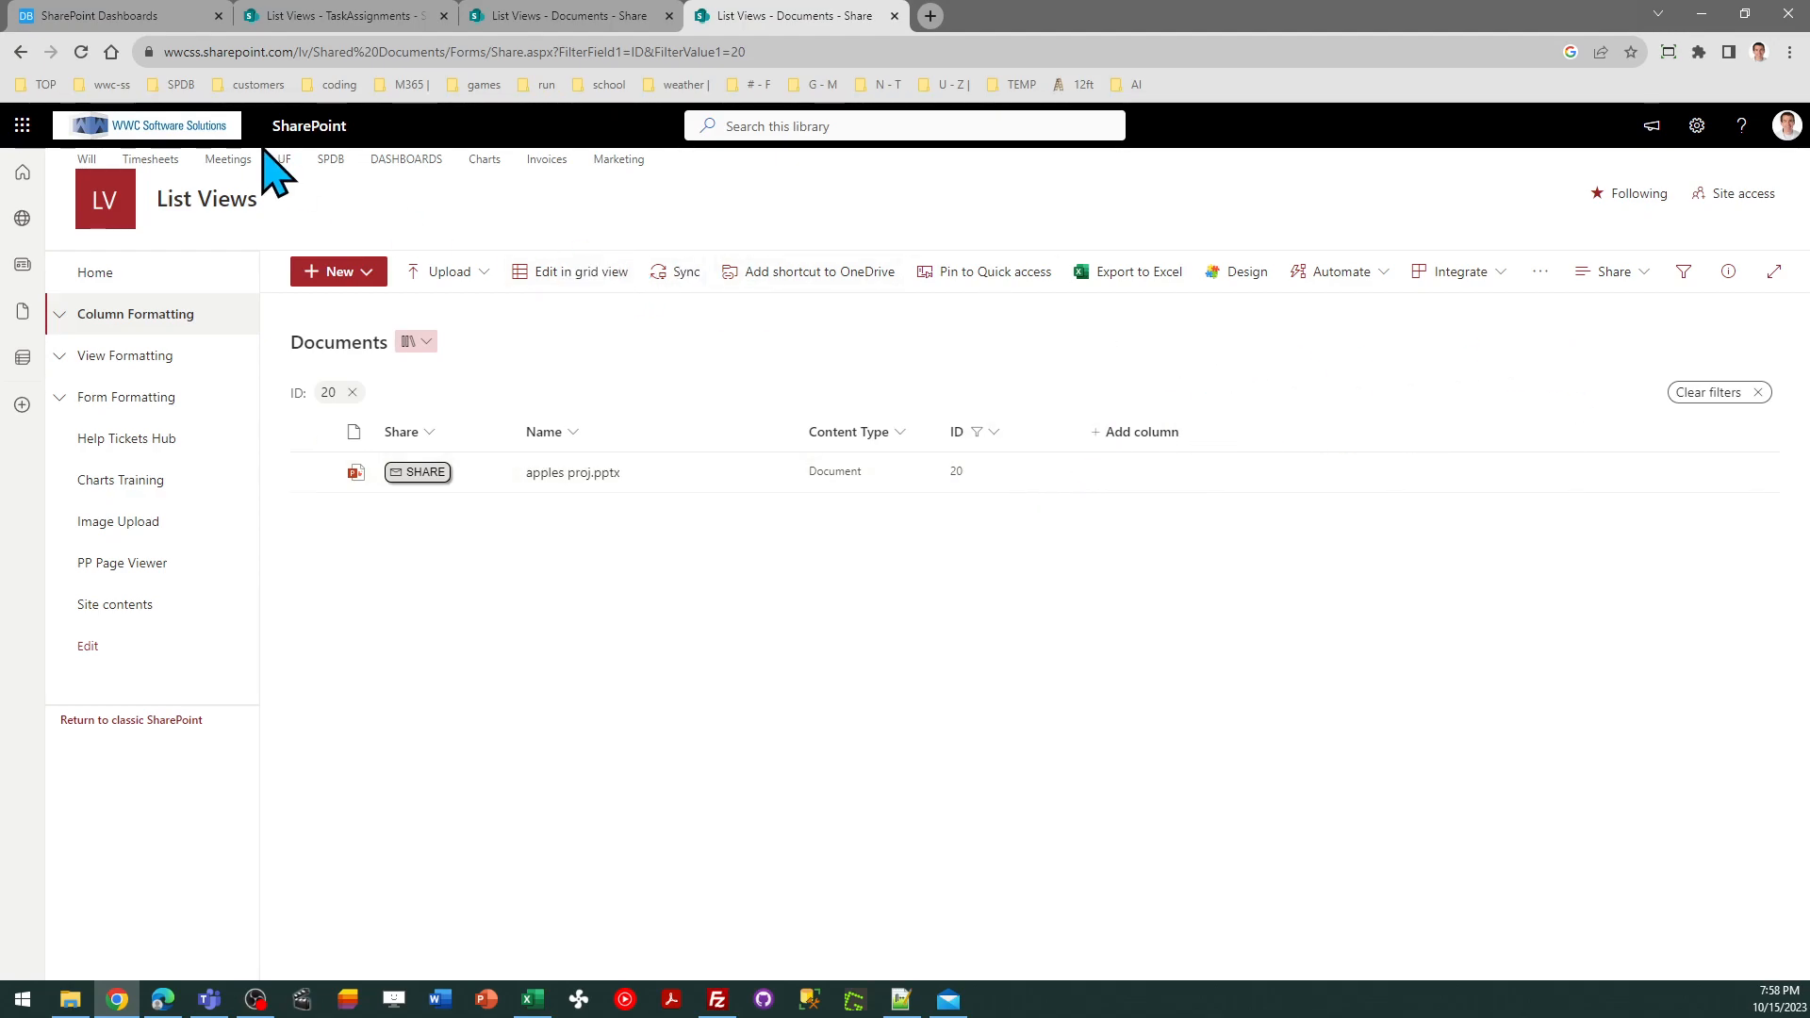
# Return to SharePoint Dashboard Maker Pro and preview the share button in Theme 2 and Theme 3, leaving Theme 3 selected.
pyautogui.click(119, 15)
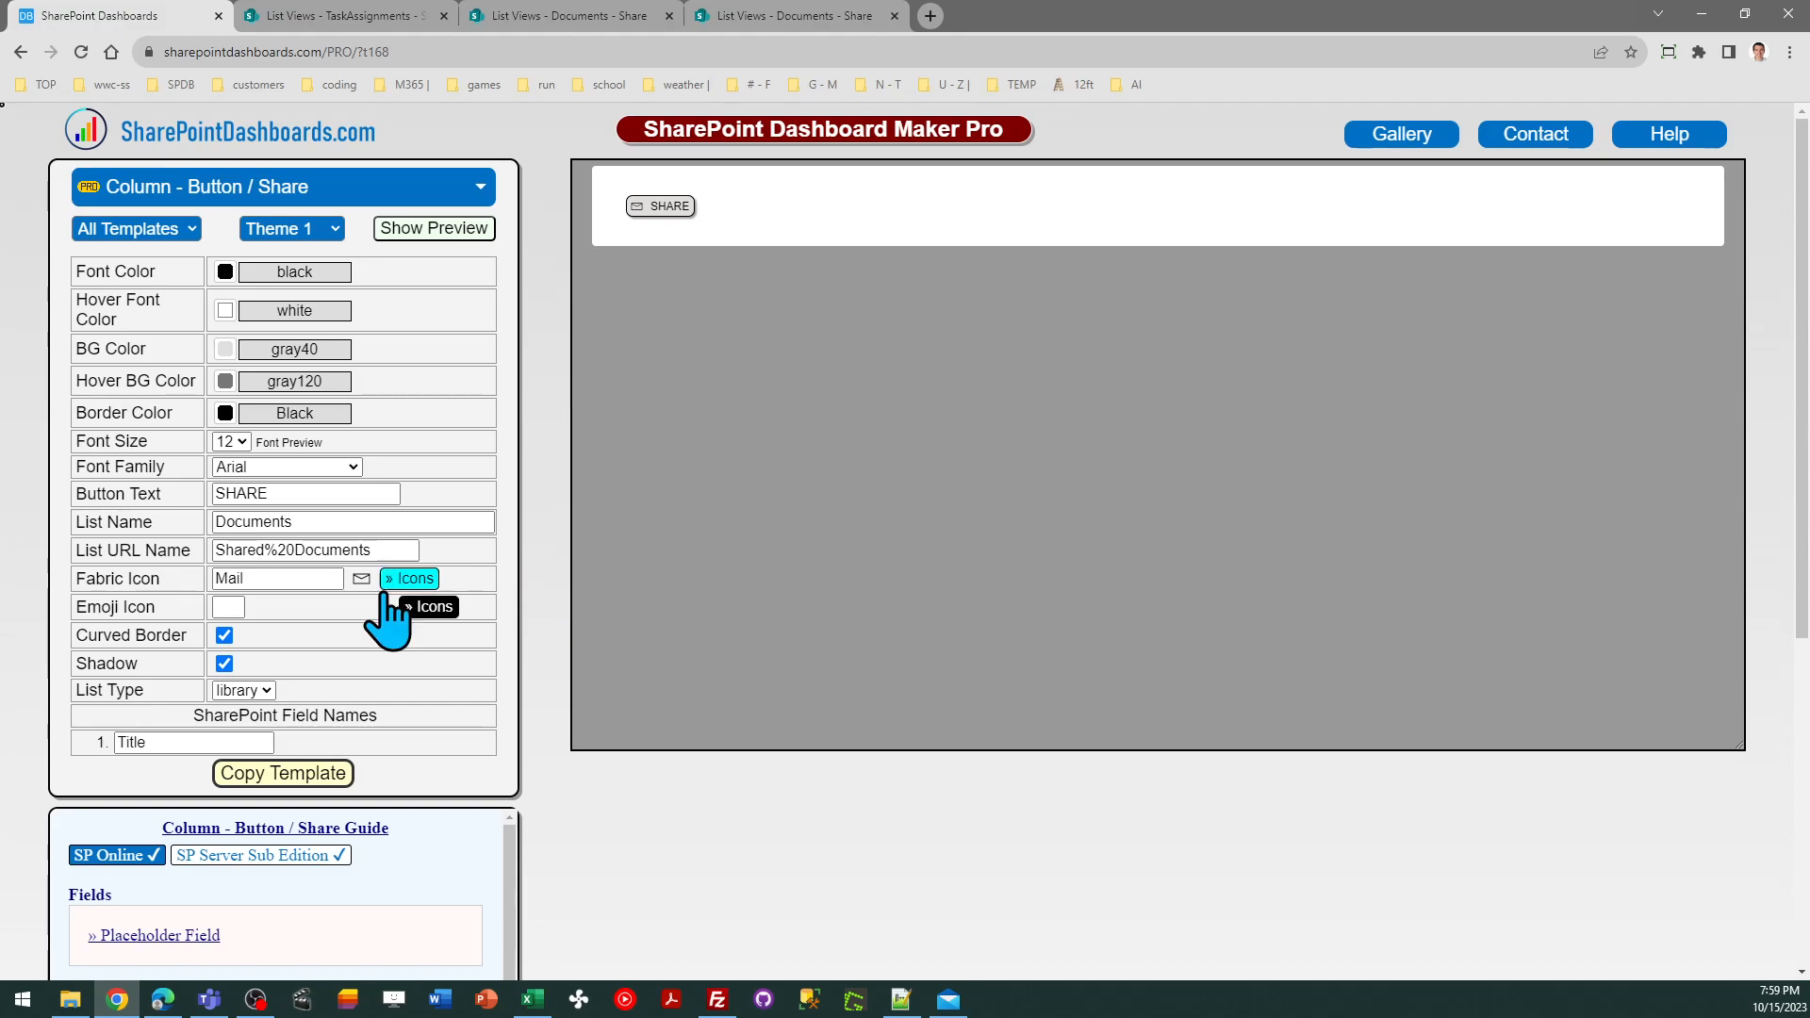
pyautogui.click(323, 235)
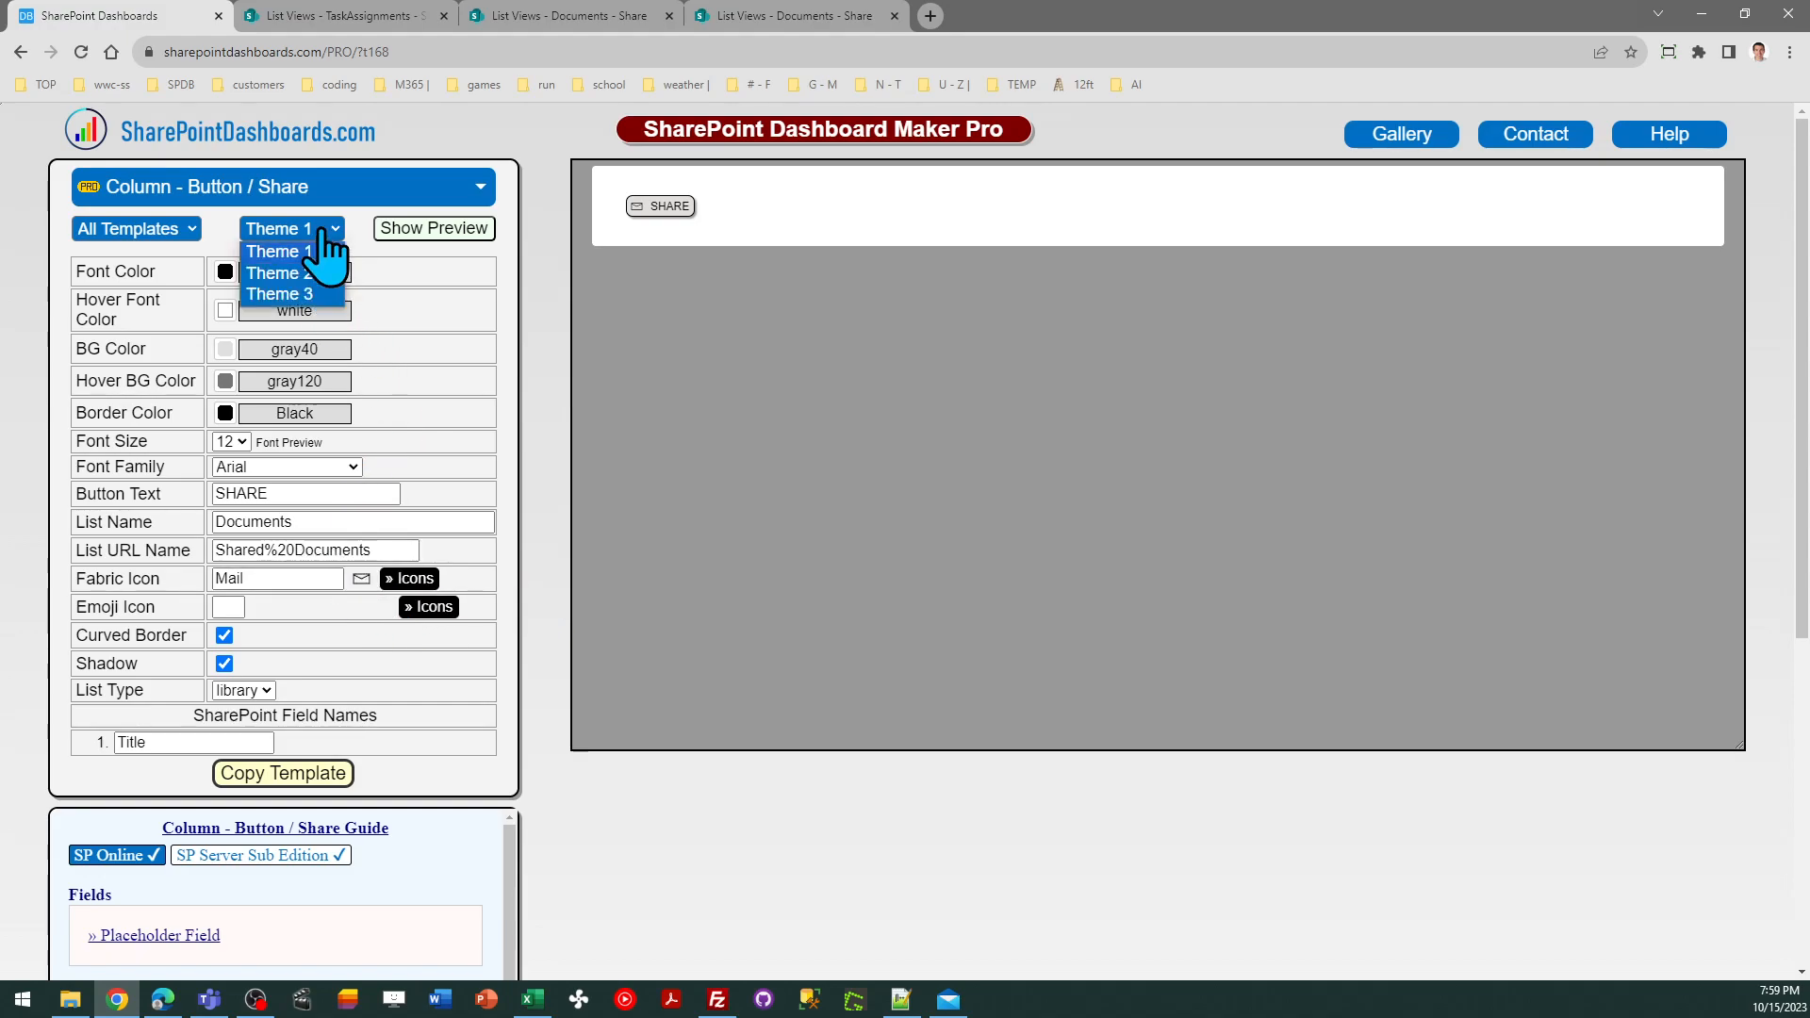
pyautogui.click(318, 275)
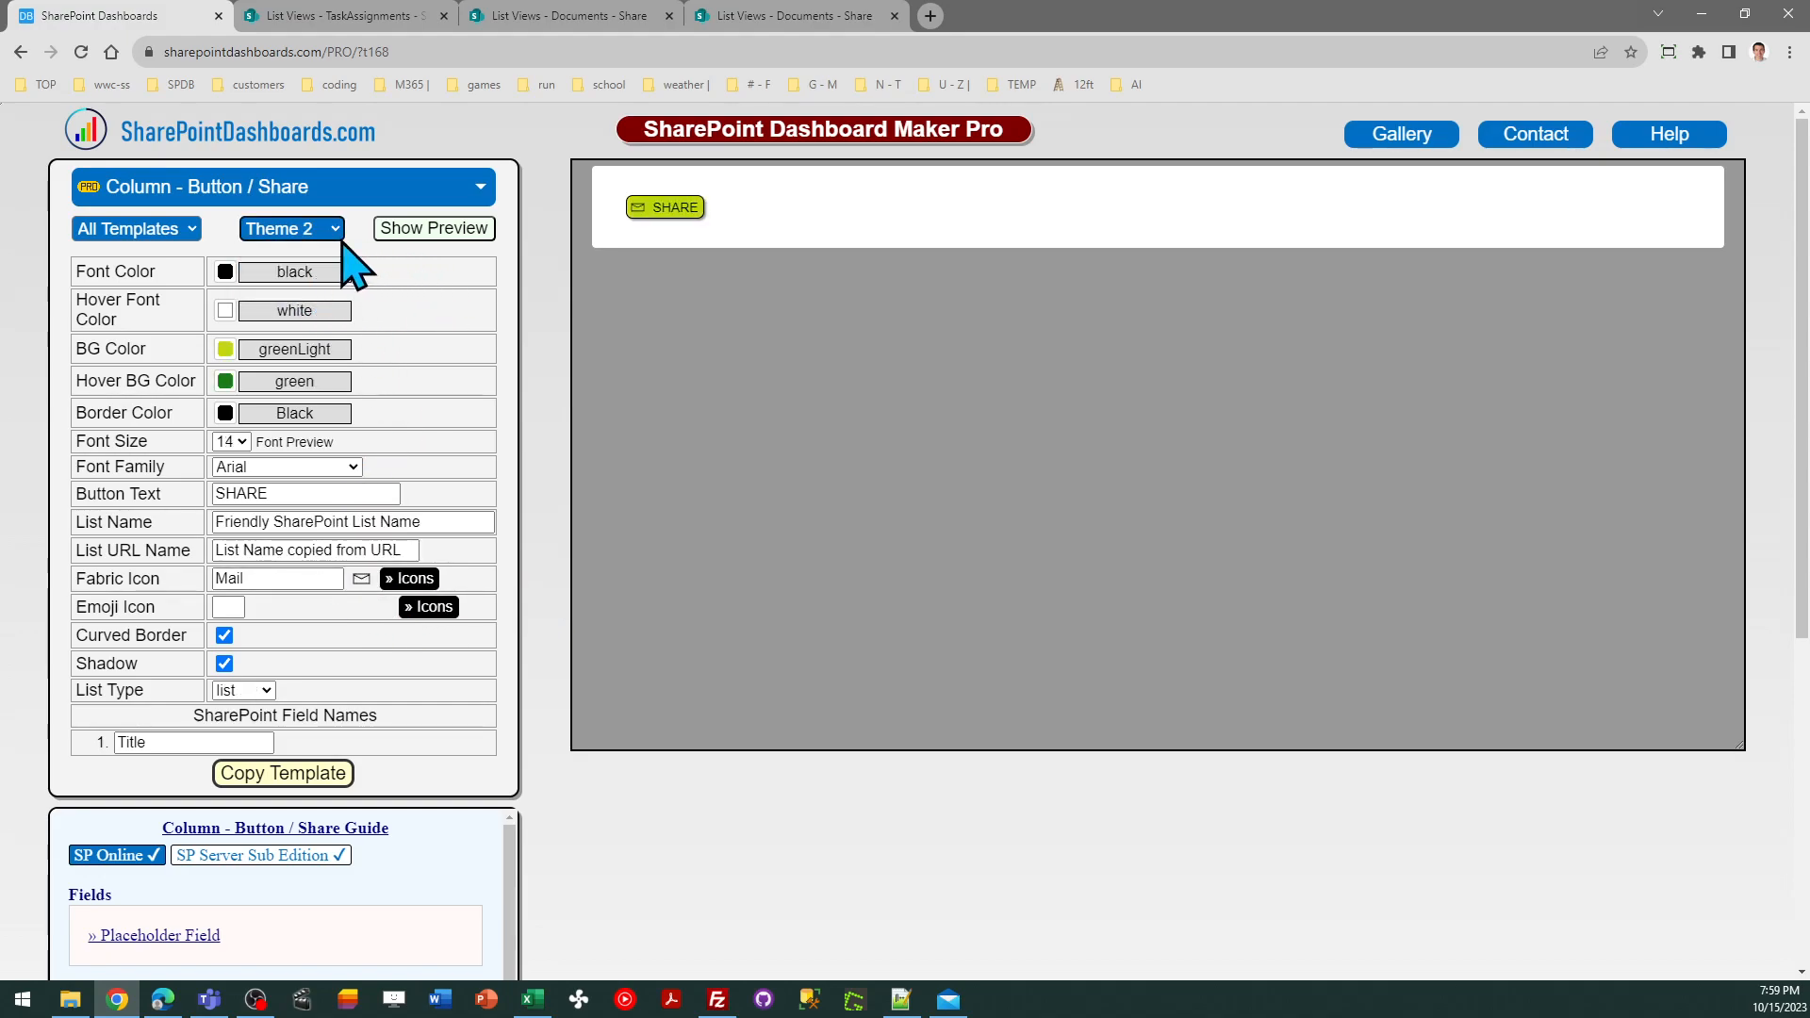
pyautogui.click(311, 229)
pyautogui.click(303, 295)
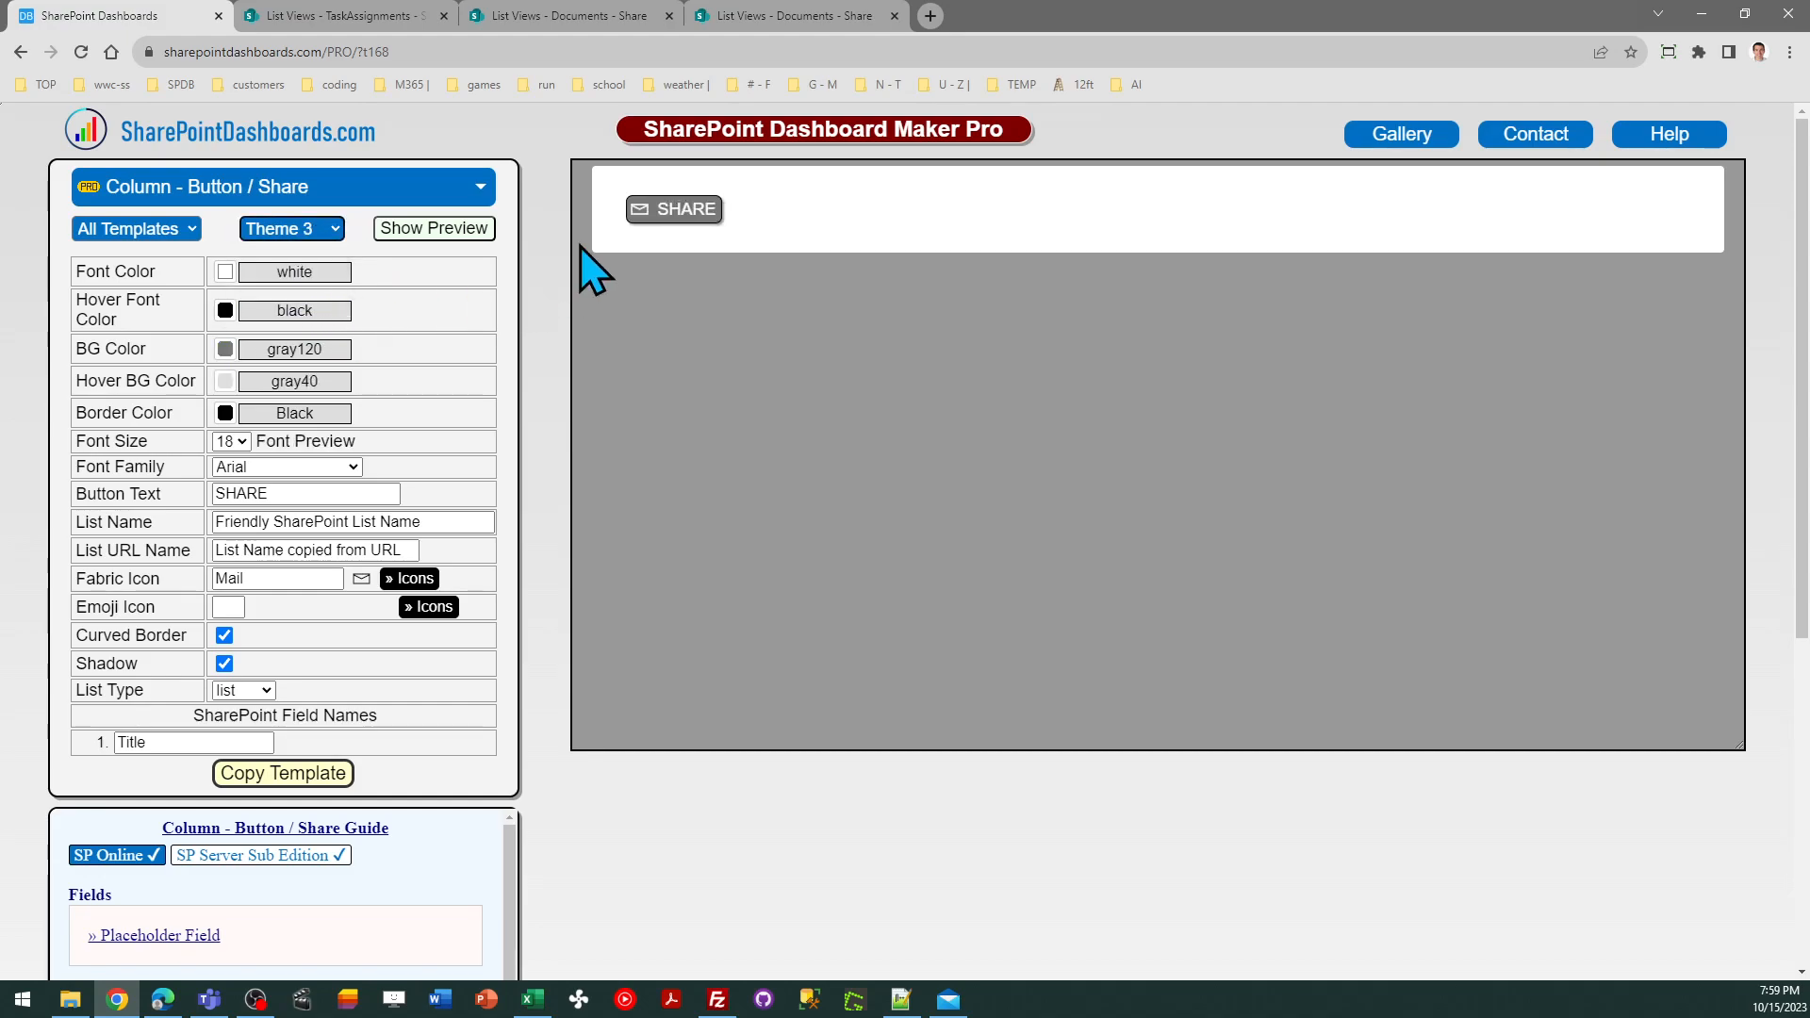